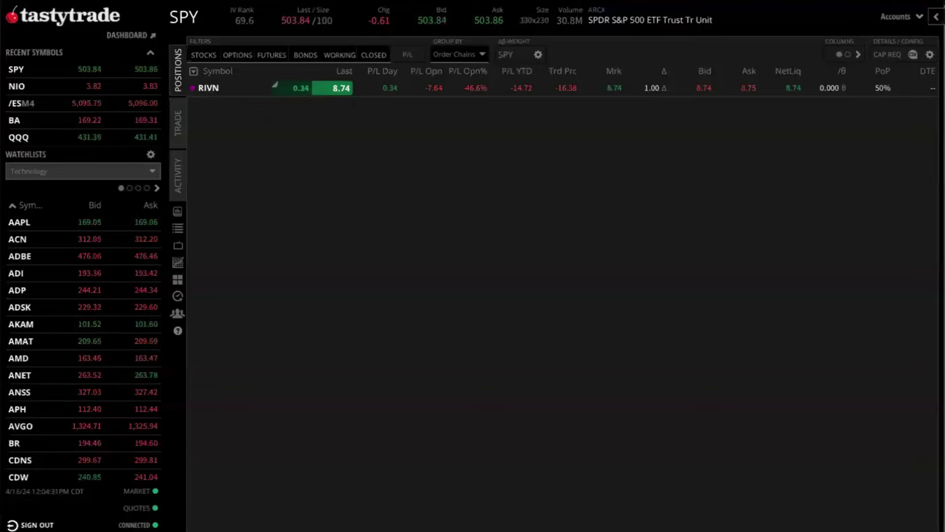
left_click_drag(448, 239, 189, 230)
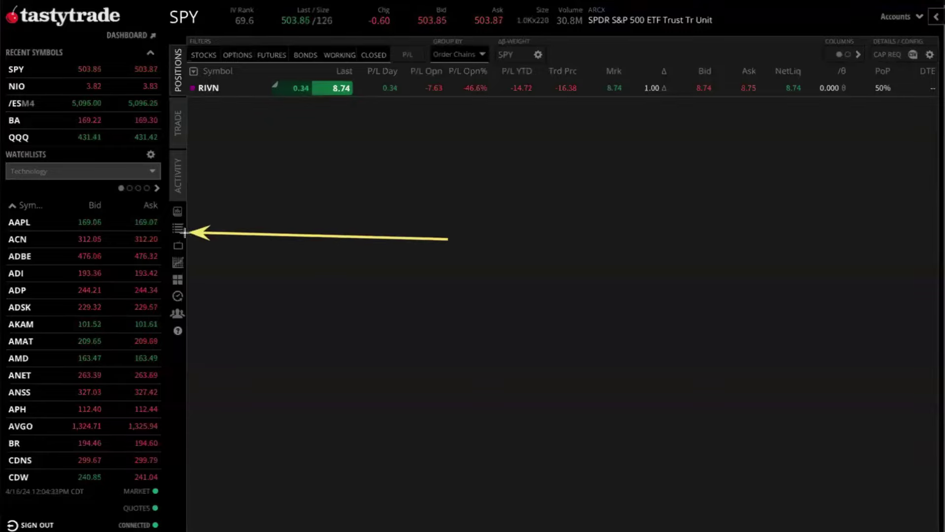
left_click_drag(349, 268, 188, 237)
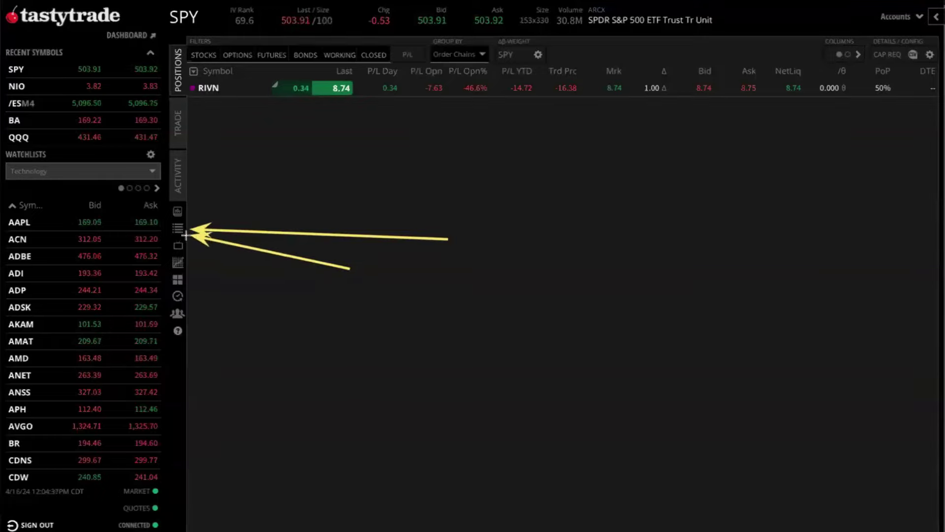
key("ctrl+z")
key("ctrl+z")
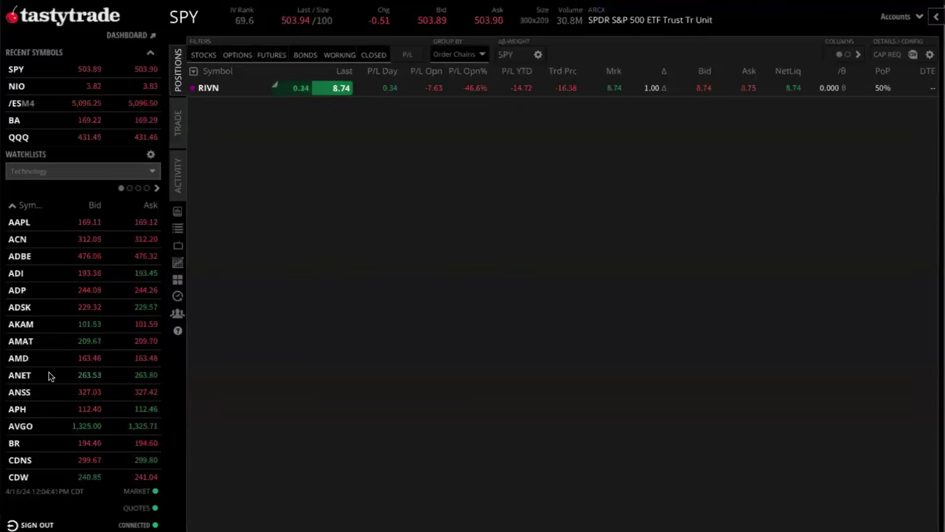
- Open the watchlists page and load the All Earnings watchlist from the Earnings group
left_click(178, 228)
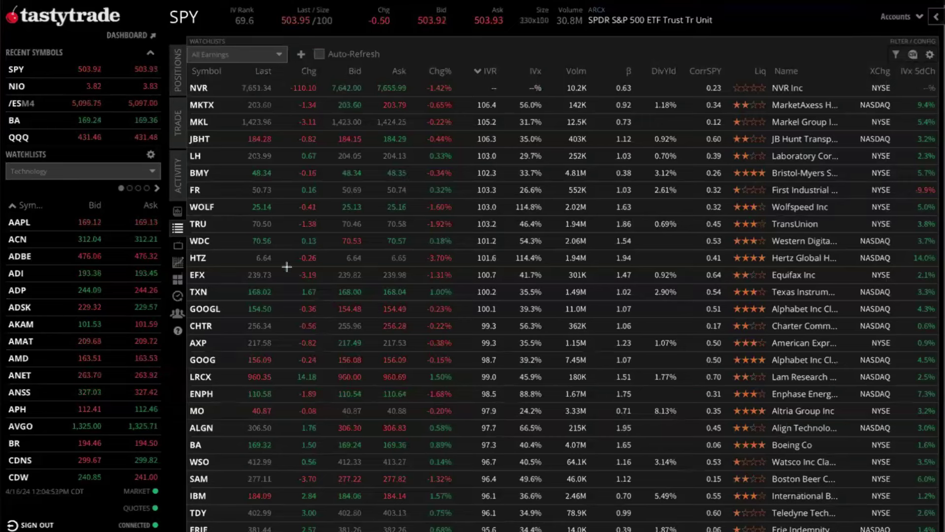
left_click_drag(289, 266, 264, 91)
left_click_drag(355, 221, 282, 81)
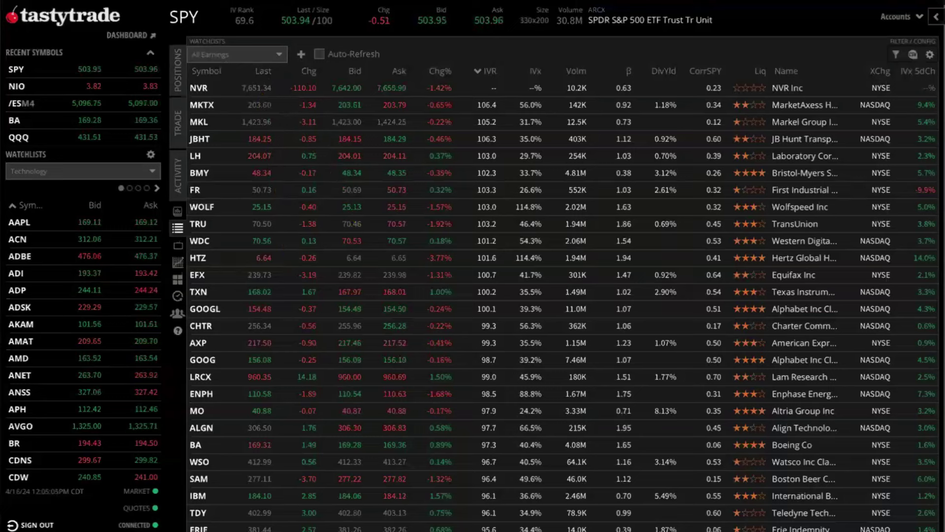
left_click(250, 54)
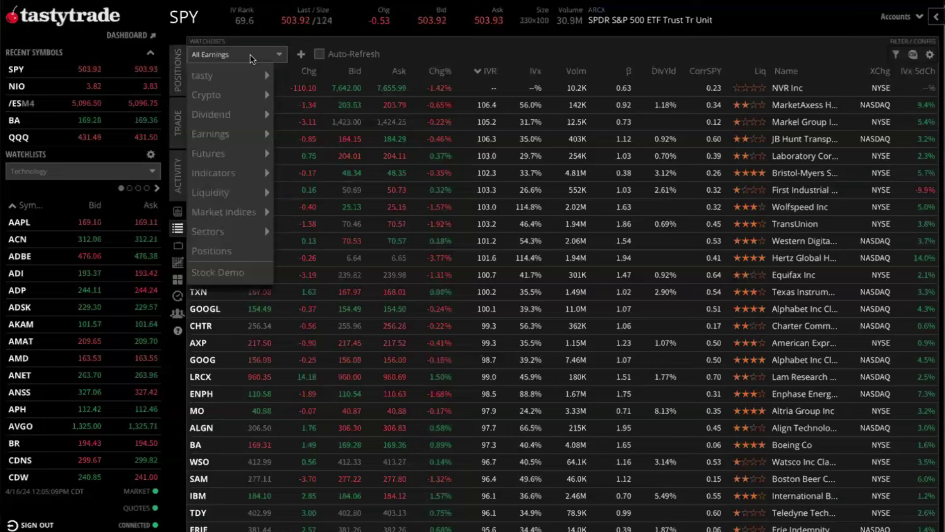
mouse_move(255, 75)
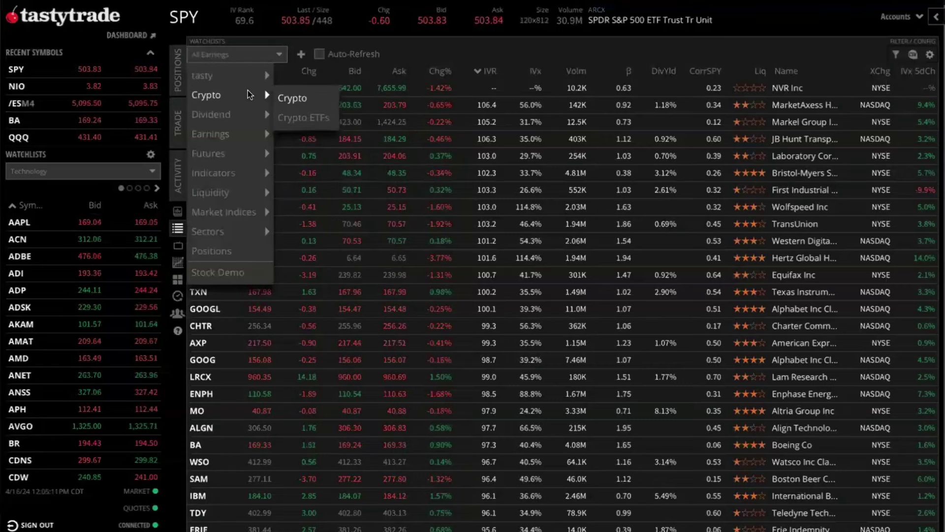
mouse_move(246, 112)
mouse_move(238, 150)
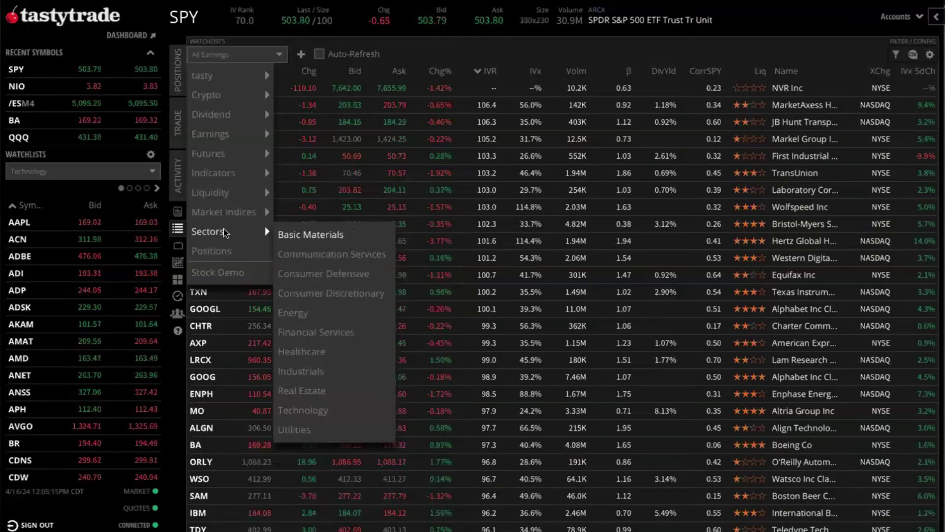
mouse_move(257, 170)
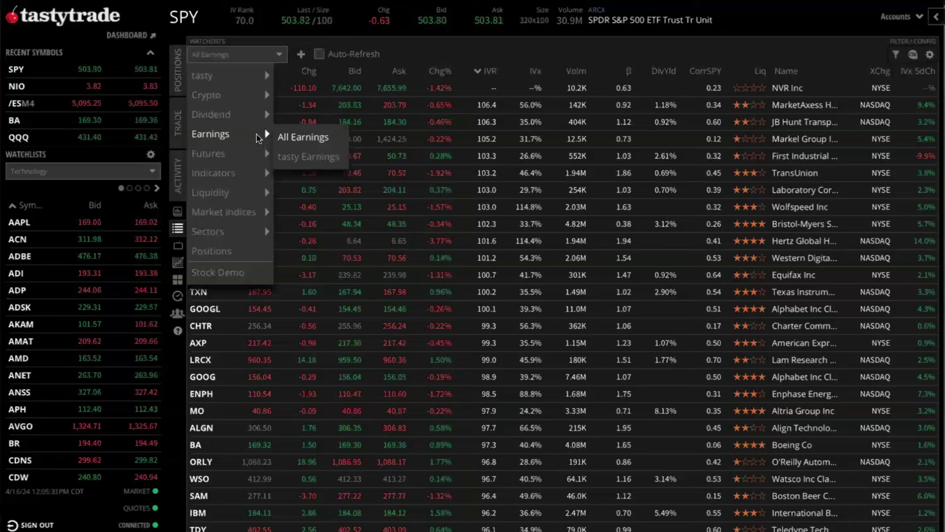
left_click(288, 137)
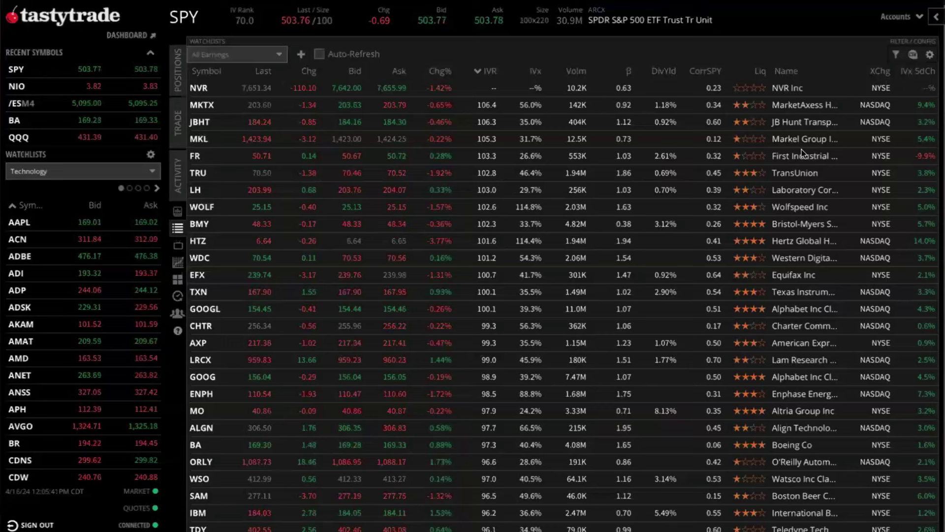
- Filter the All Earnings watchlist to companies with earnings within the range of 0 to 30 days
mouse_move(714, 189)
left_mouse_down()
mouse_move(852, 93)
mouse_move(880, 55)
left_mouse_up()
mouse_move(818, 216)
left_mouse_down()
mouse_move(878, 101)
mouse_move(881, 55)
left_mouse_up()
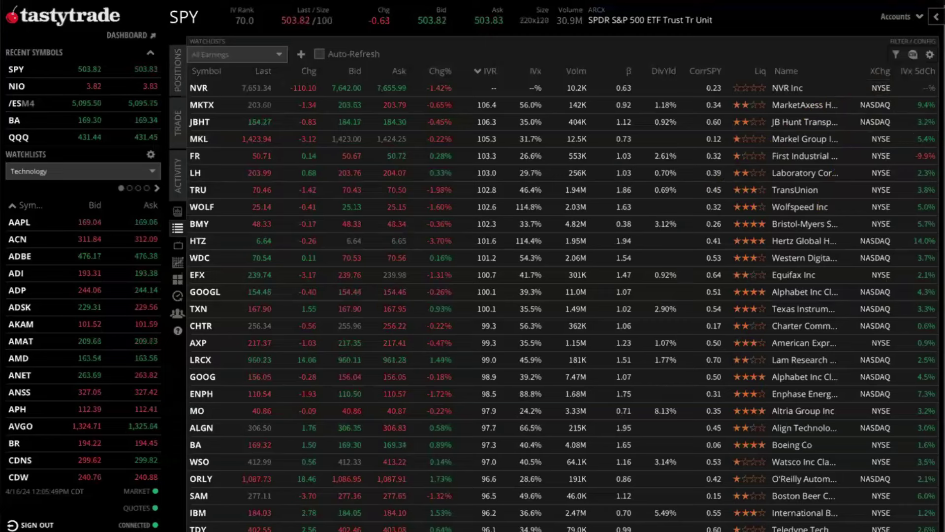
left_click(896, 55)
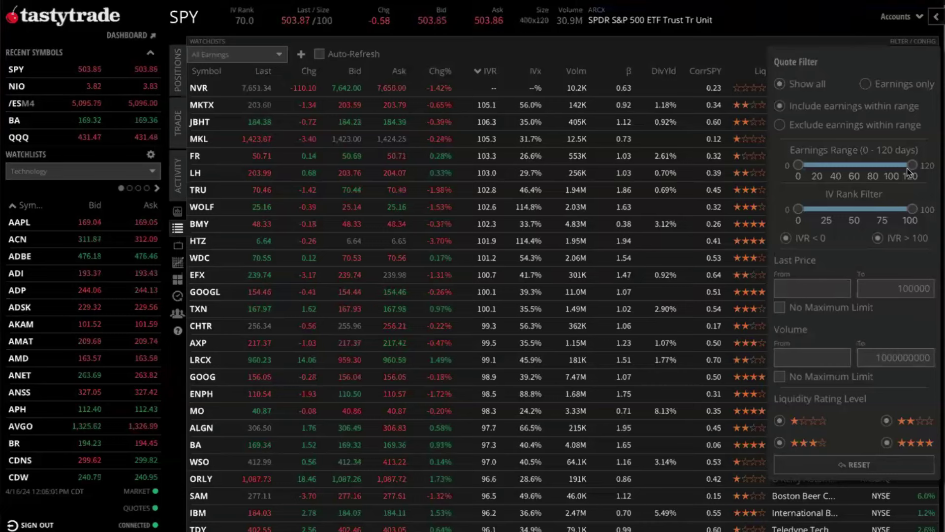
left_click_drag(911, 166, 824, 164)
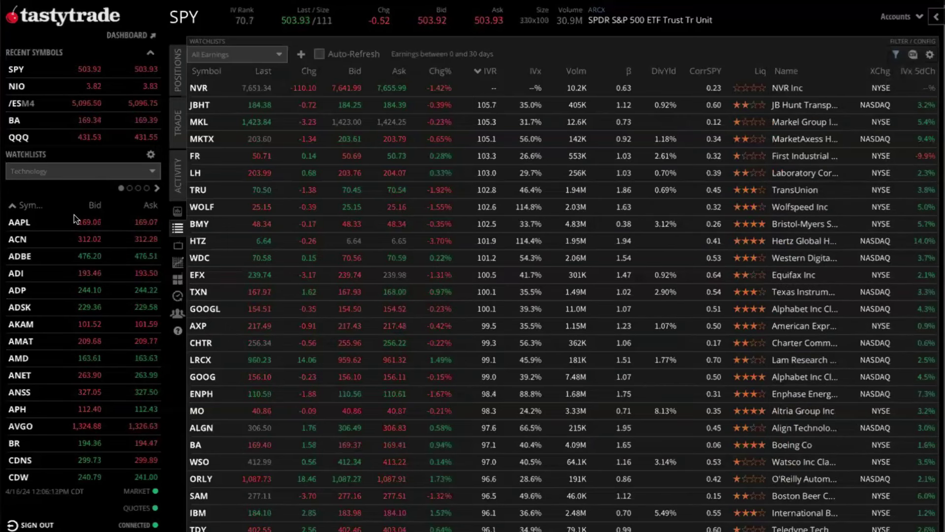
- Set the watchlist's IV Rank filter to a range of 45 to 70
left_click(895, 55)
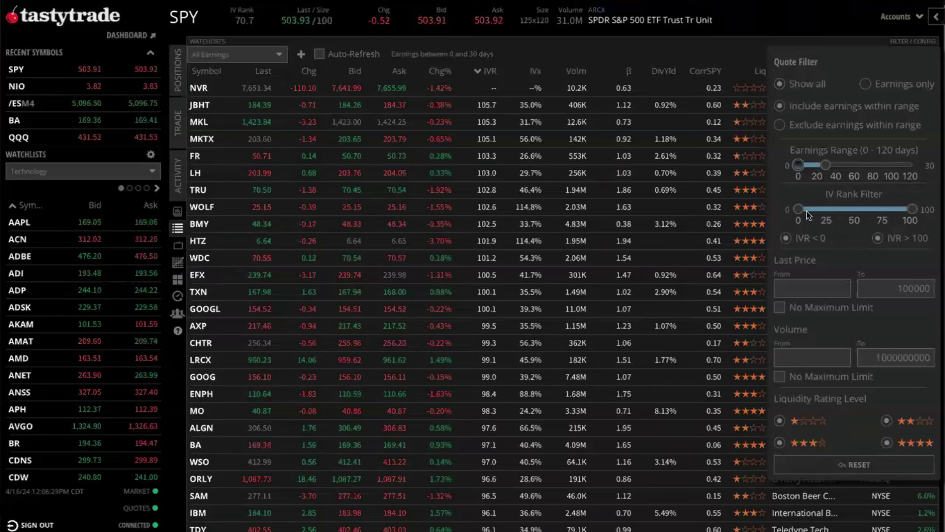
left_click_drag(799, 209, 848, 211)
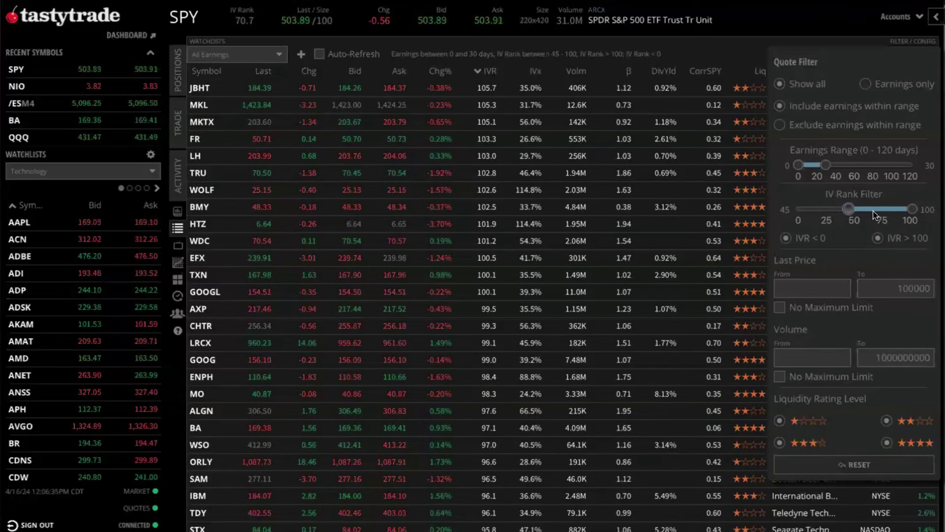
left_click_drag(912, 208, 877, 211)
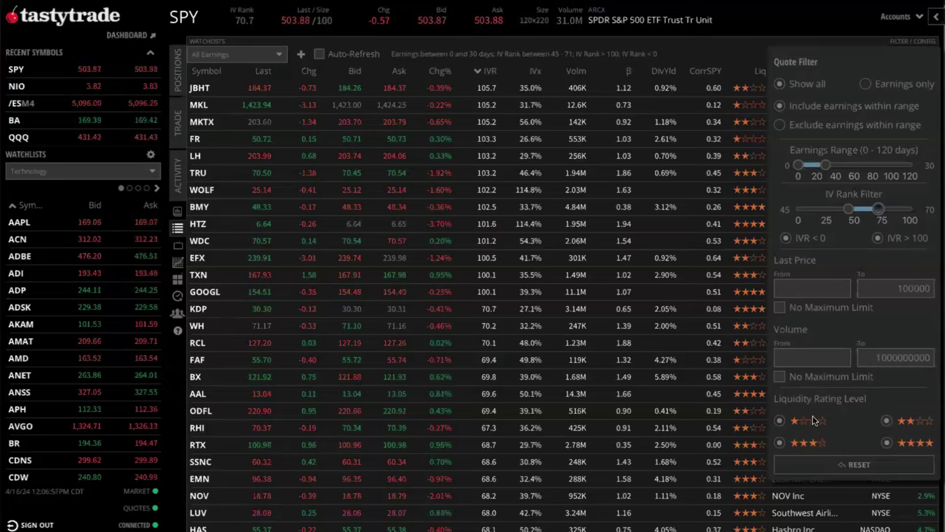
- Exclude the one-, two- and three-star liquidity ratings so only four-star symbols pass the filter, and close the filter settings
left_click(780, 421)
left_click(780, 443)
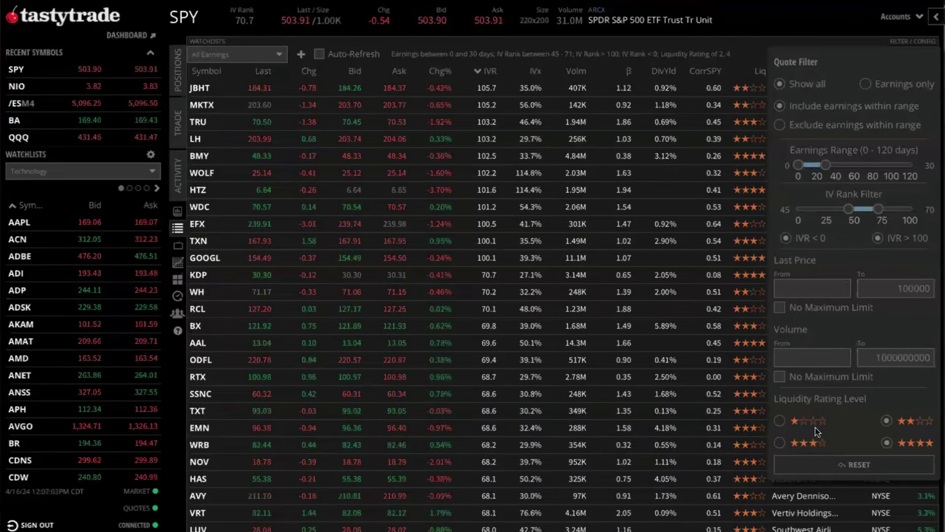
left_click(887, 421)
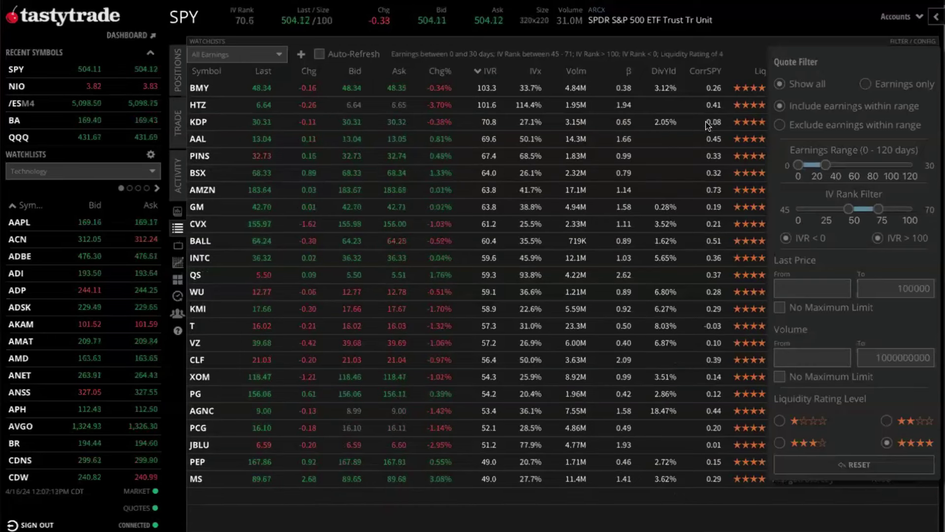
left_click(739, 64)
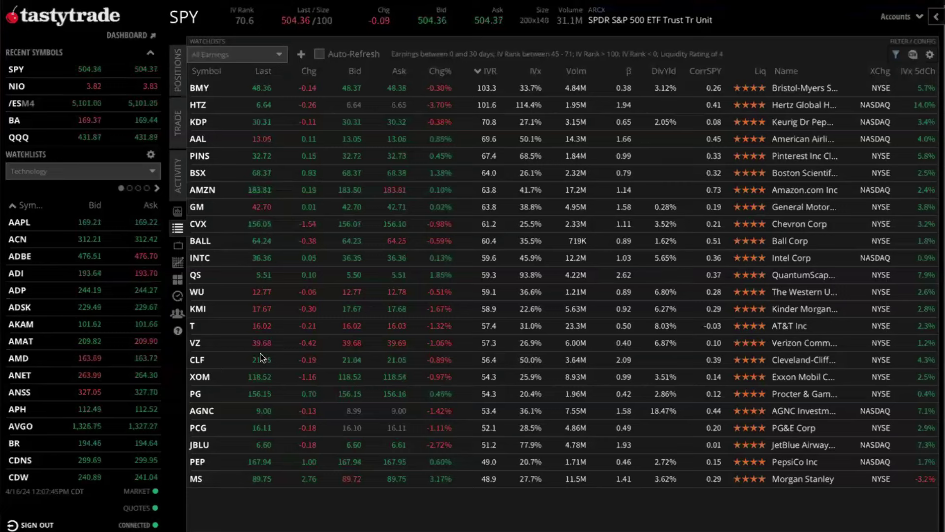
- Select PINS in the filtered watchlist and open its option chain on the trade page
left_click(218, 156)
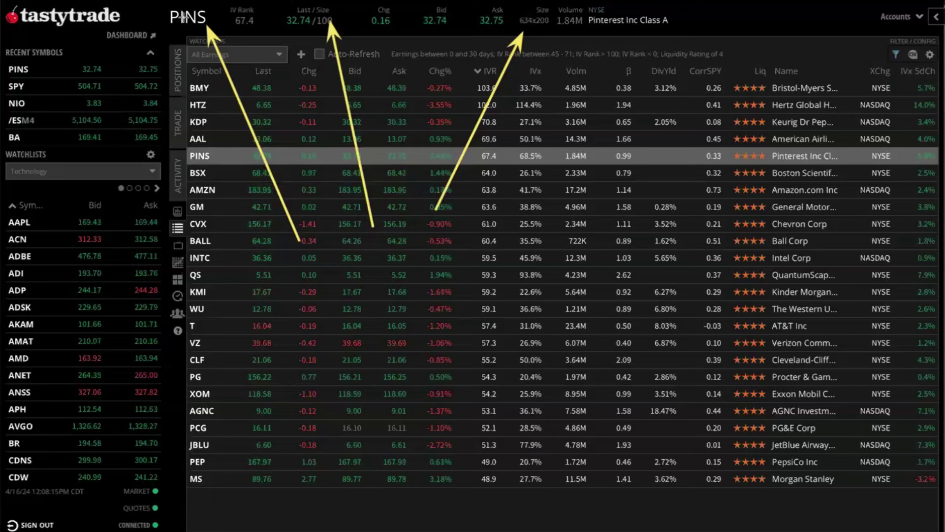
key("ctrl+z")
key("ctrl+z")
key("ctrl+z")
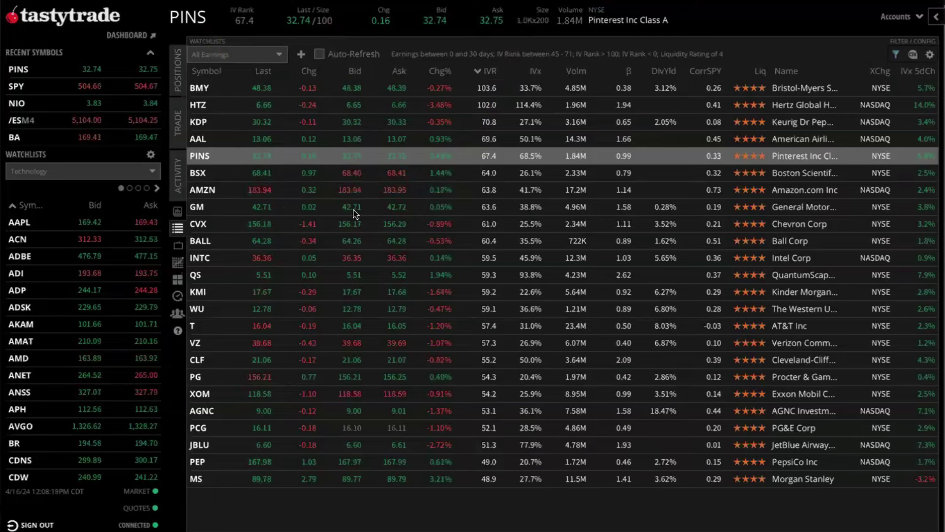
left_click_drag(336, 221, 191, 125)
left_click_drag(319, 269, 185, 134)
left_click(178, 123)
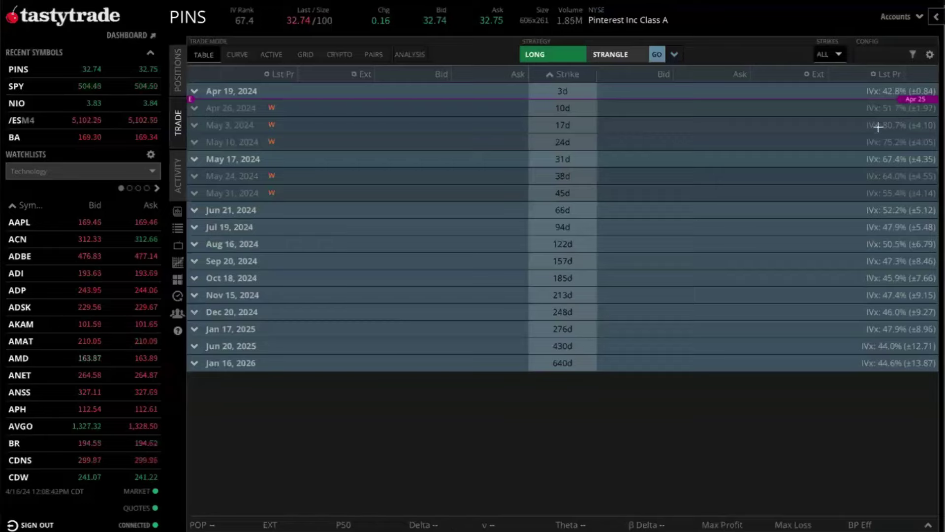
mouse_move(688, 208)
left_mouse_down()
mouse_move(738, 179)
mouse_move(912, 22)
mouse_move(923, 24)
left_mouse_up()
mouse_move(817, 229)
left_mouse_down()
mouse_move(919, 59)
mouse_move(923, 29)
left_mouse_up()
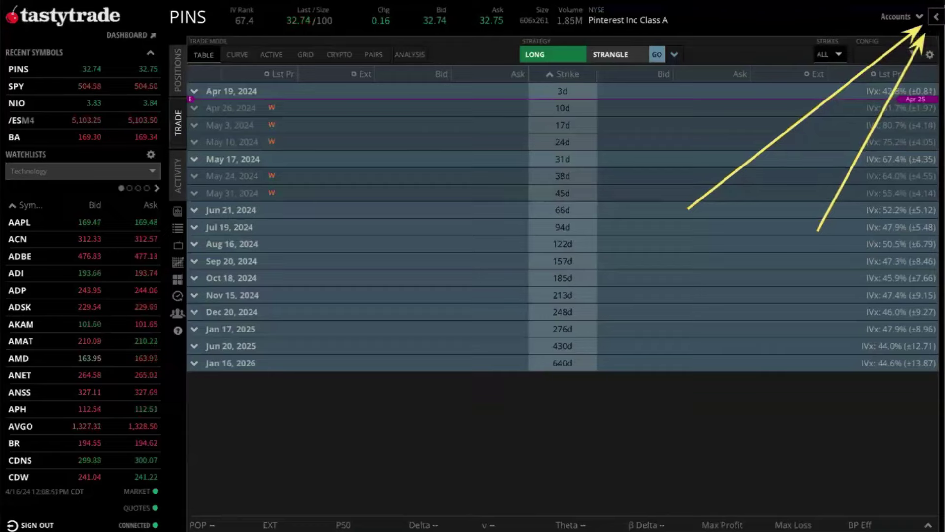
key("ctrl+z")
key("ctrl+z")
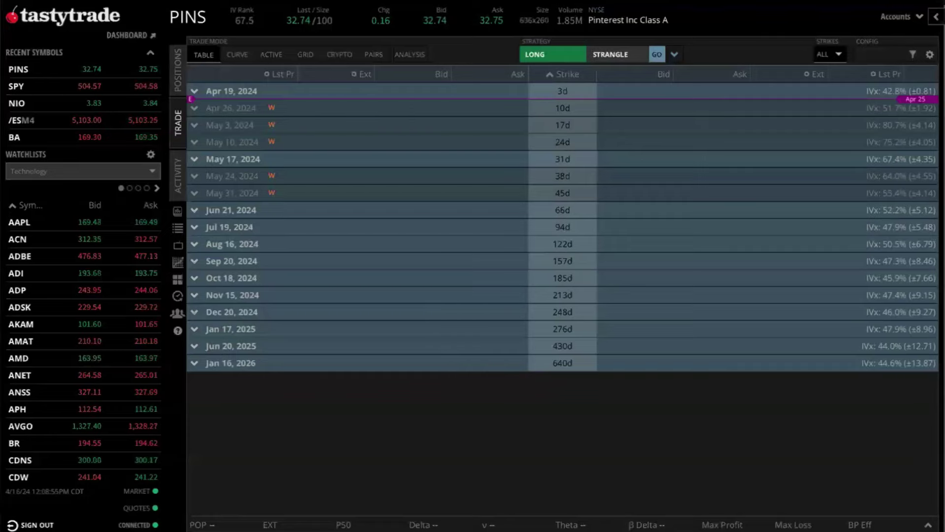
- Expand the symbol details sidebar for PINS and dock it so the full option chain stays visible beside it
left_click(936, 17)
left_click(916, 14)
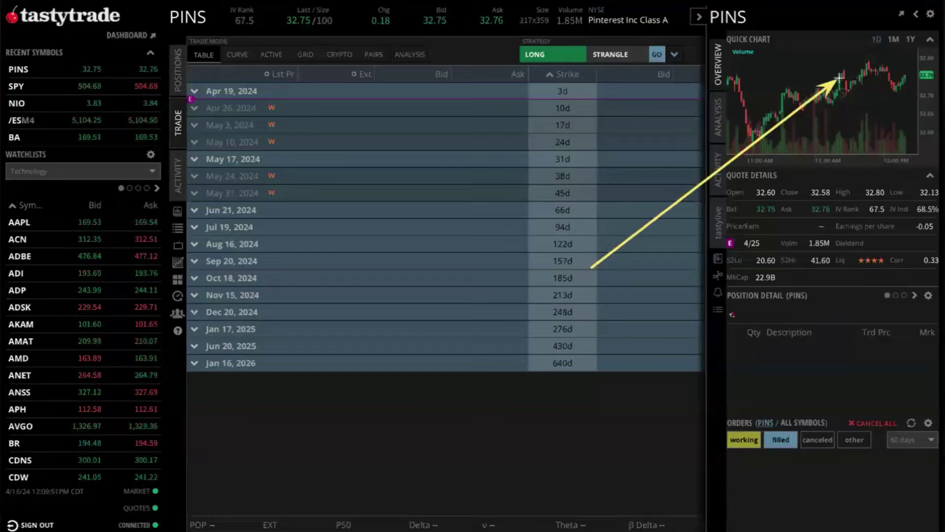
left_click_drag(814, 269, 911, 30)
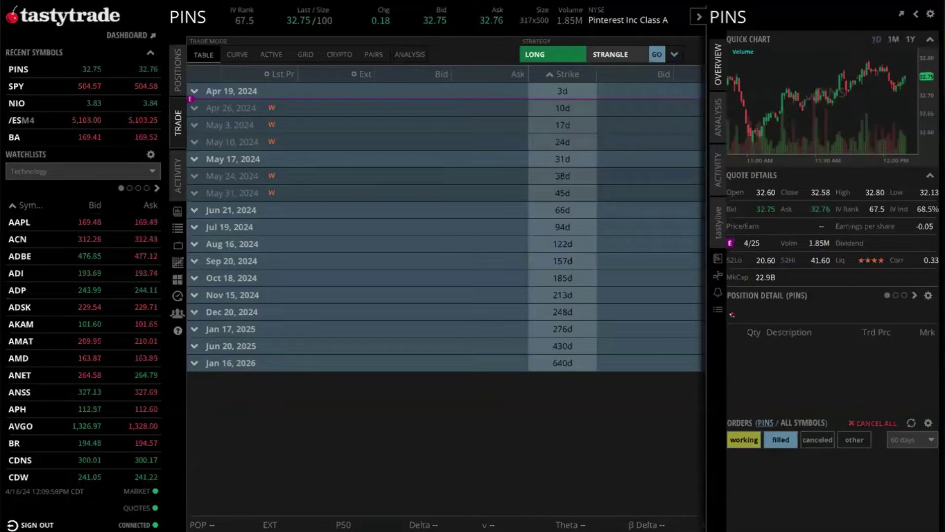
left_click(914, 16)
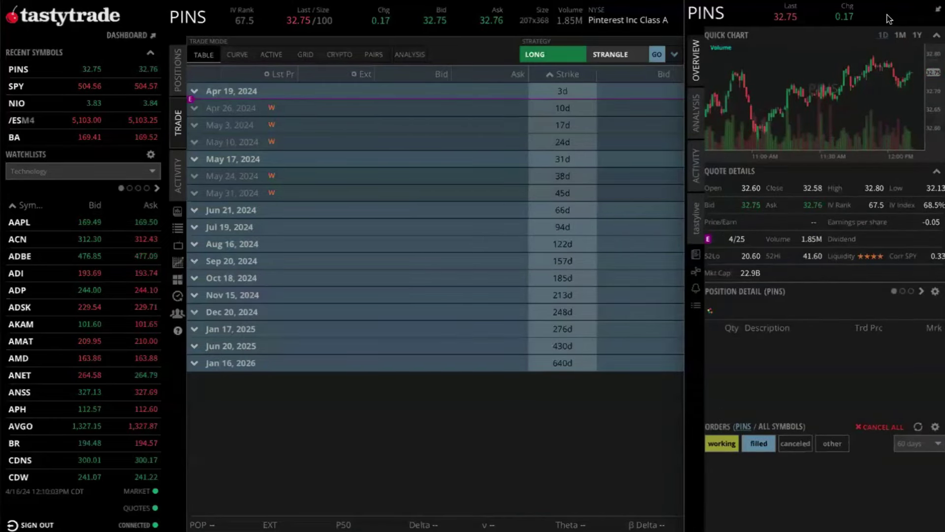
left_click(937, 9)
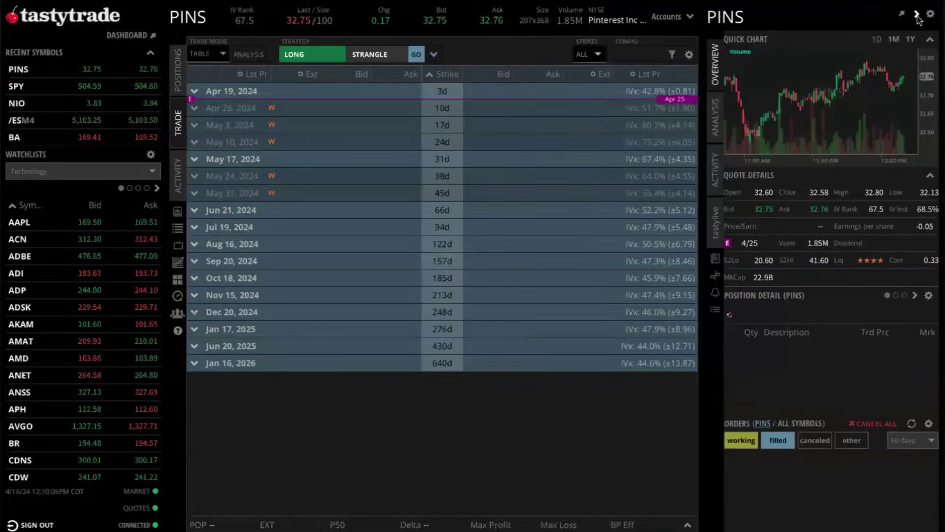
left_click(917, 16)
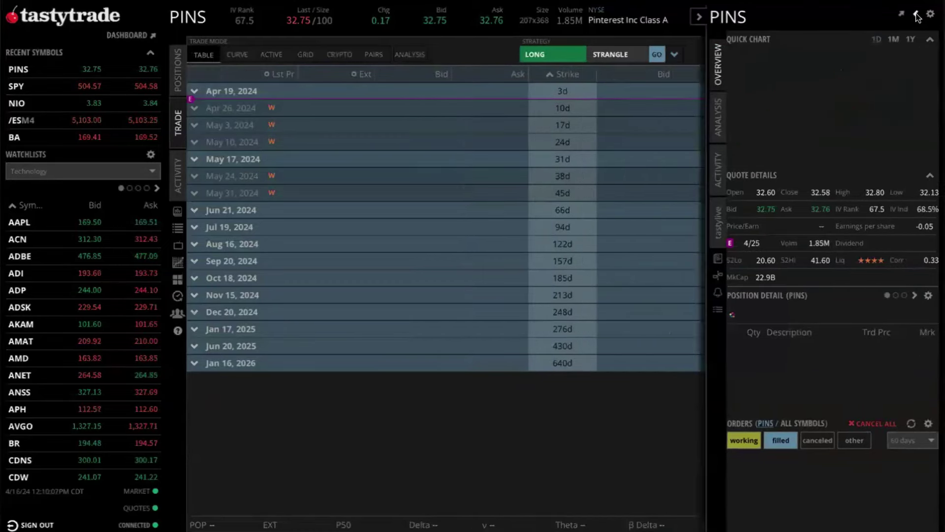
left_click(918, 16)
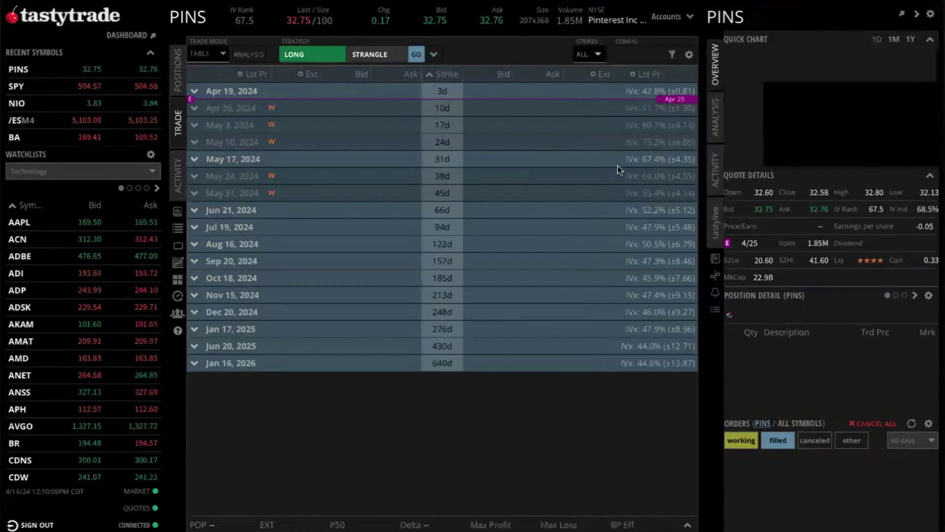
- Collapse the PINS details sidebar and reopen it docked beside the option chain
left_click(728, 17)
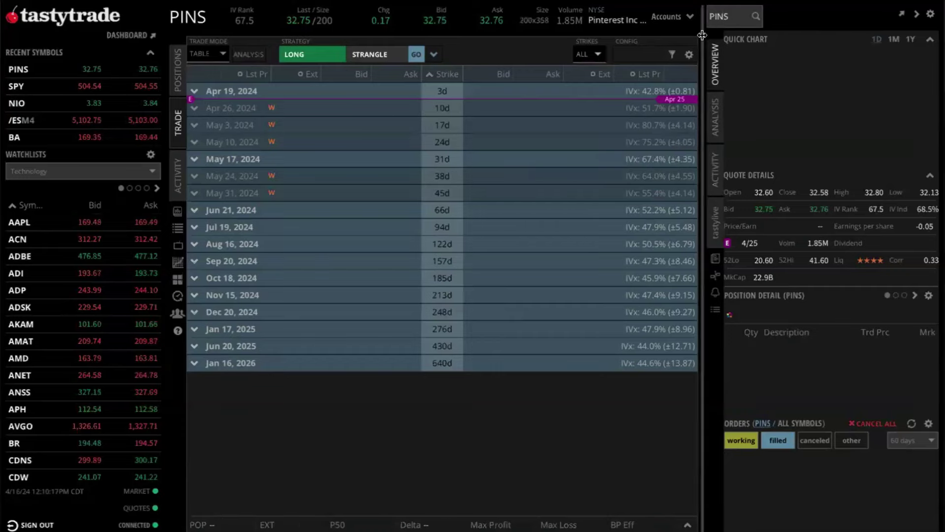
left_click(916, 14)
left_click(699, 17)
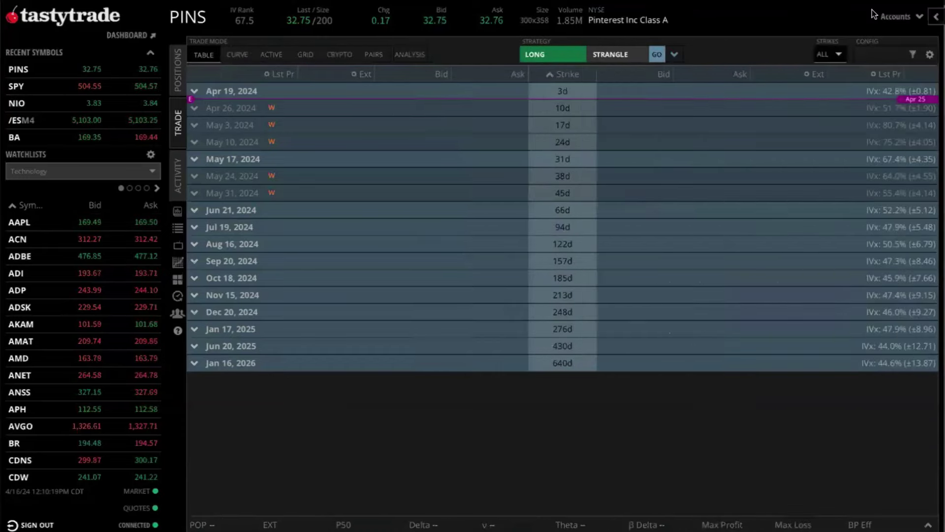
left_click(921, 20)
left_click(919, 18)
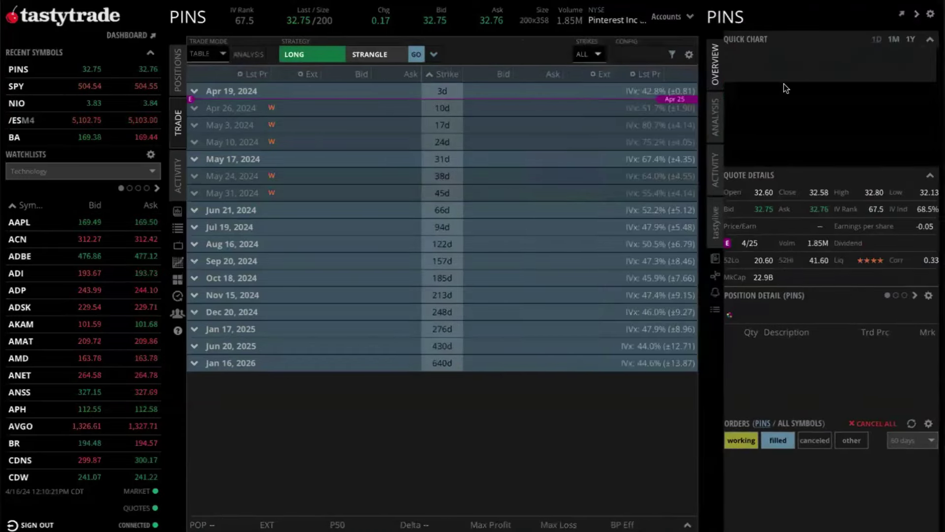
- Load AAPL through the symbol search of the details sidebar
left_click(740, 19)
type("AAPL")
key("Return")
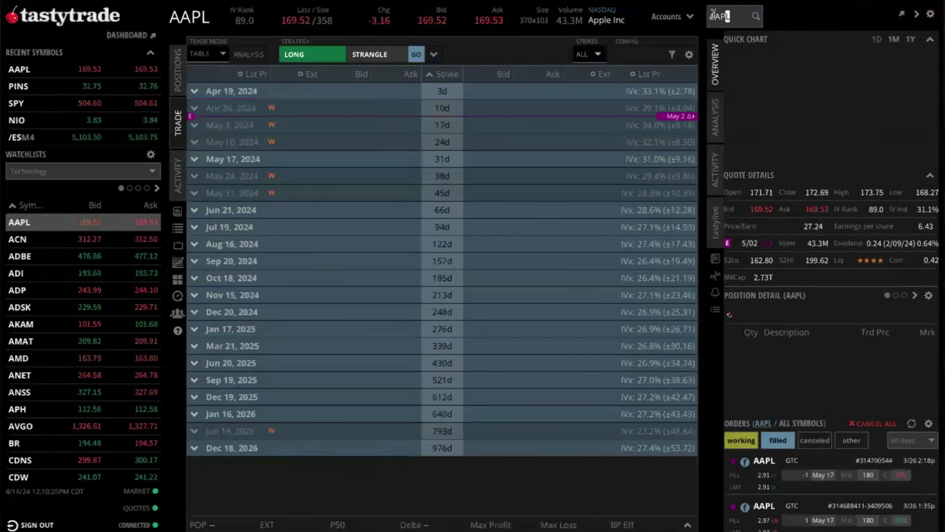
- Load PINS through the sidebar's symbol search, then undock and collapse the sidebar to give the option chain full width
type("PINS")
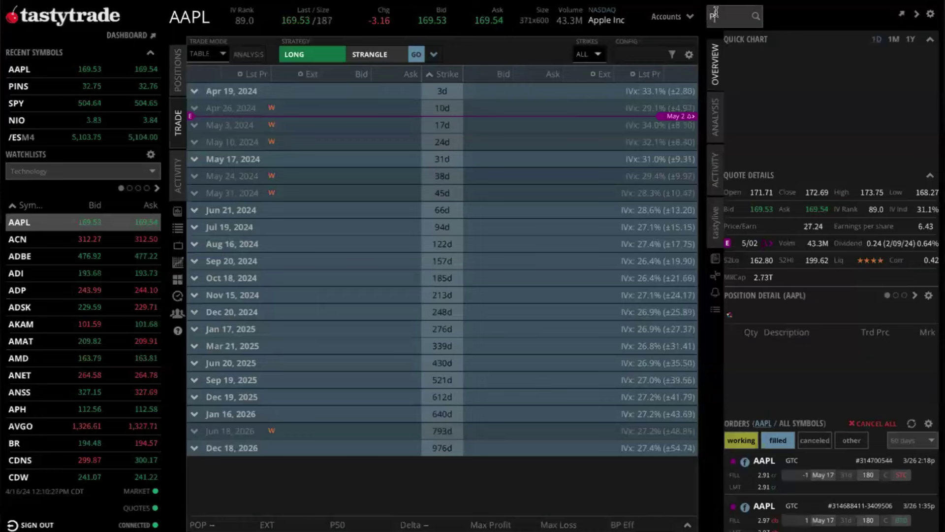
left_click(749, 39)
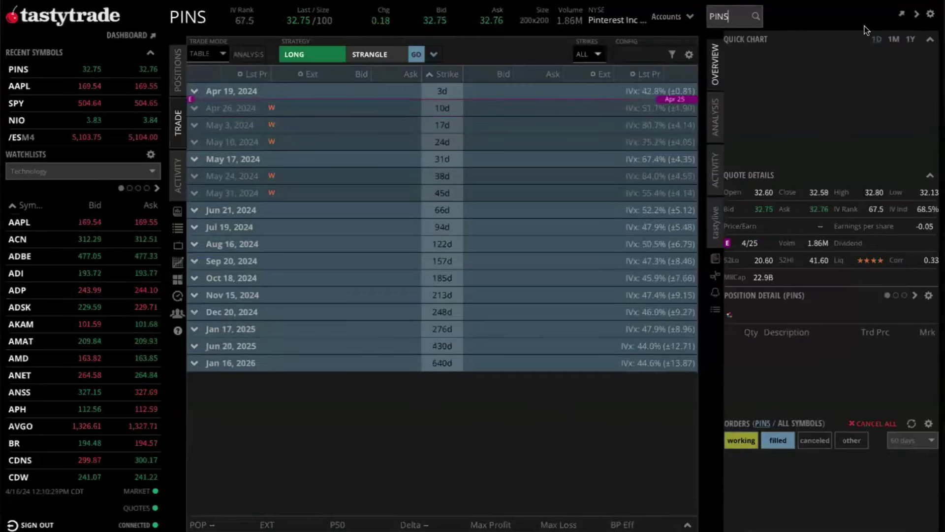
left_click(917, 14)
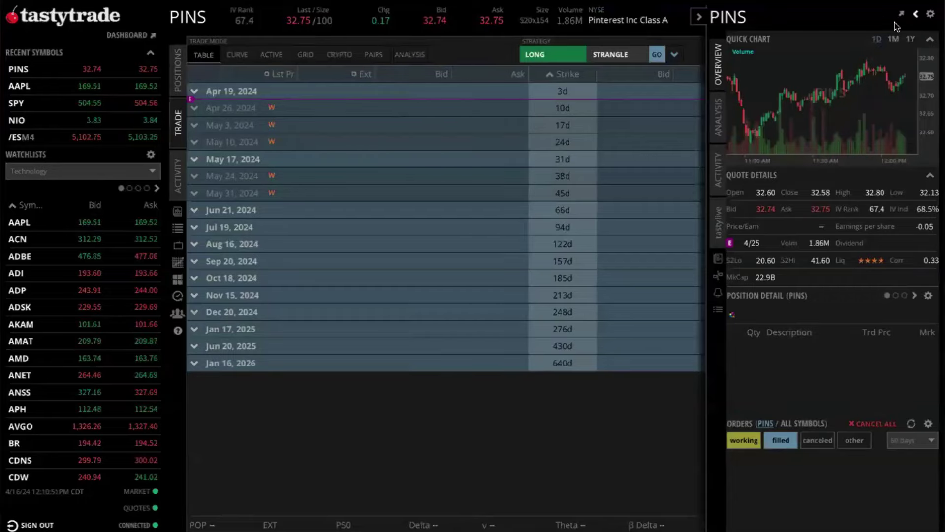
left_click(699, 19)
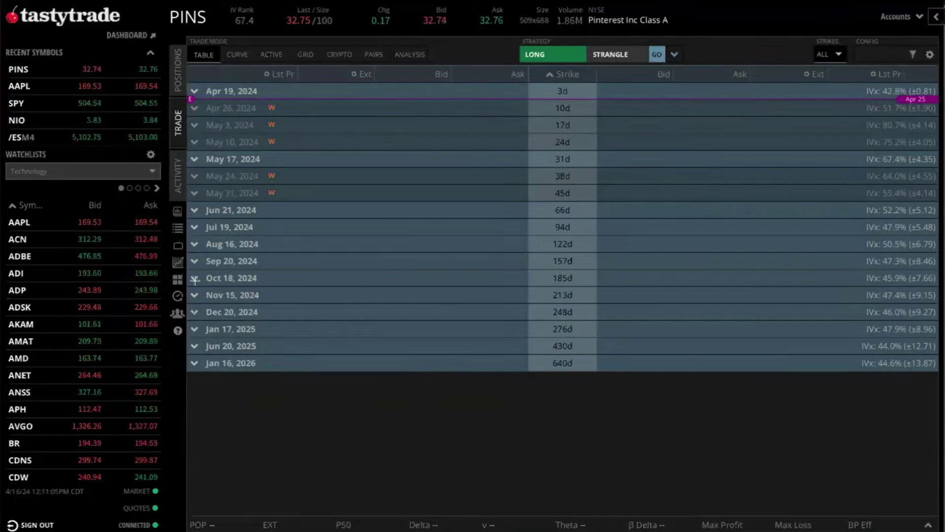
left_click_drag(301, 211, 214, 57)
left_click_drag(306, 204, 285, 117)
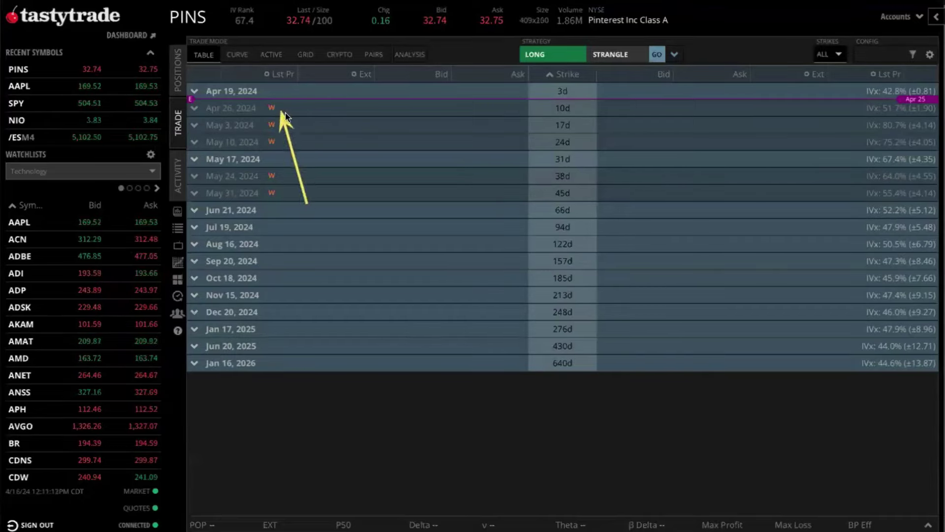
left_click_drag(404, 235, 379, 115)
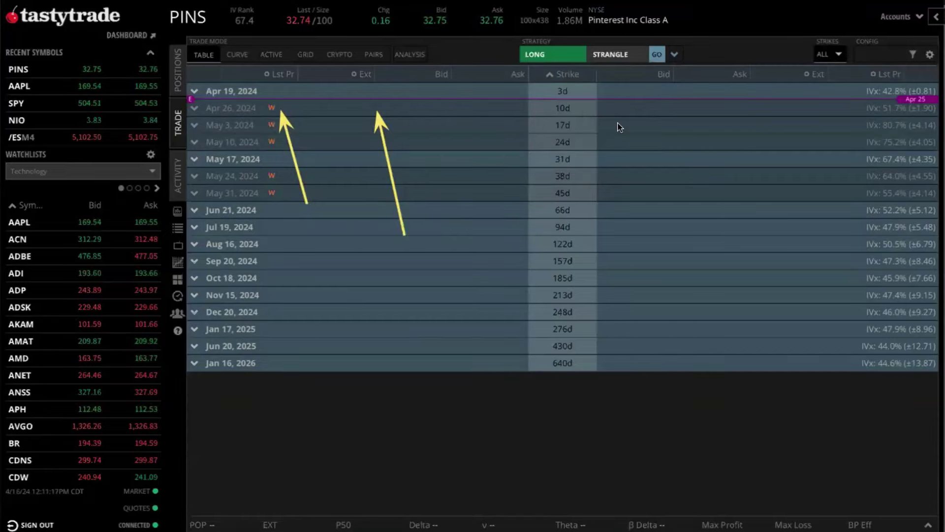
key("ctrl+z")
key("ctrl+z")
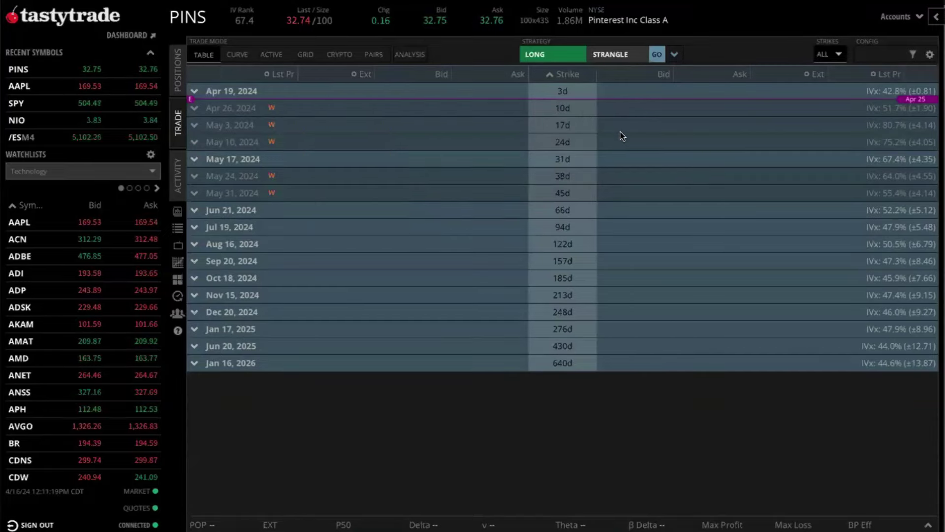
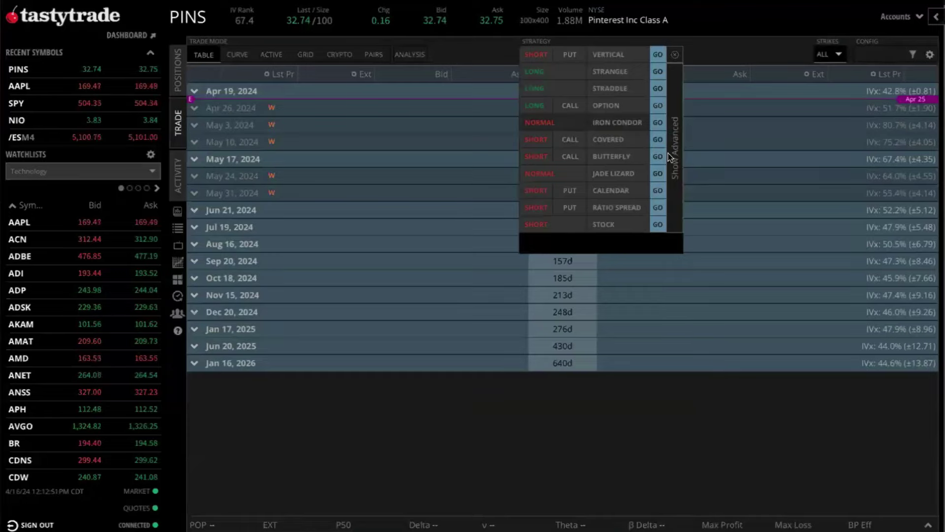
- In the advanced strategy settings, set 20 days to expiration and a 1 SD target, and load a normal iron condor
left_click(678, 148)
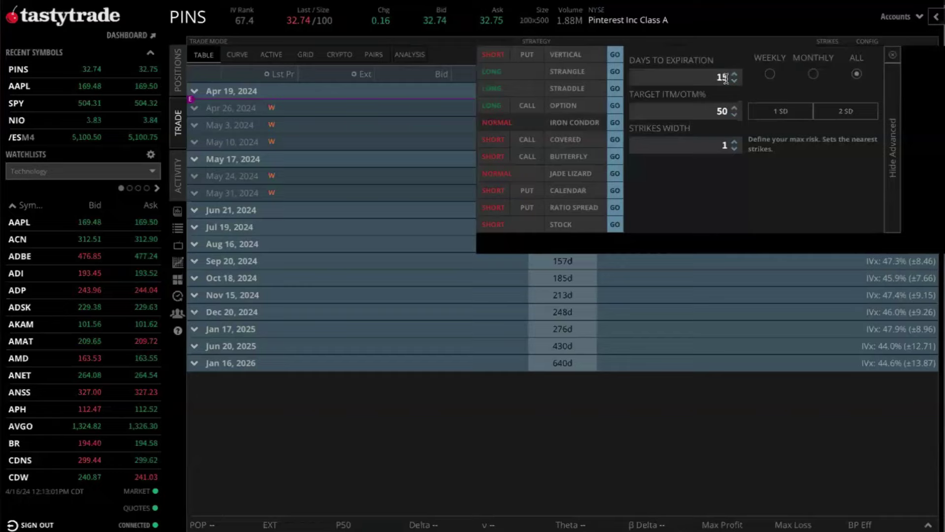
left_click_drag(726, 78, 711, 77)
type("20")
left_click(784, 113)
left_click(616, 123)
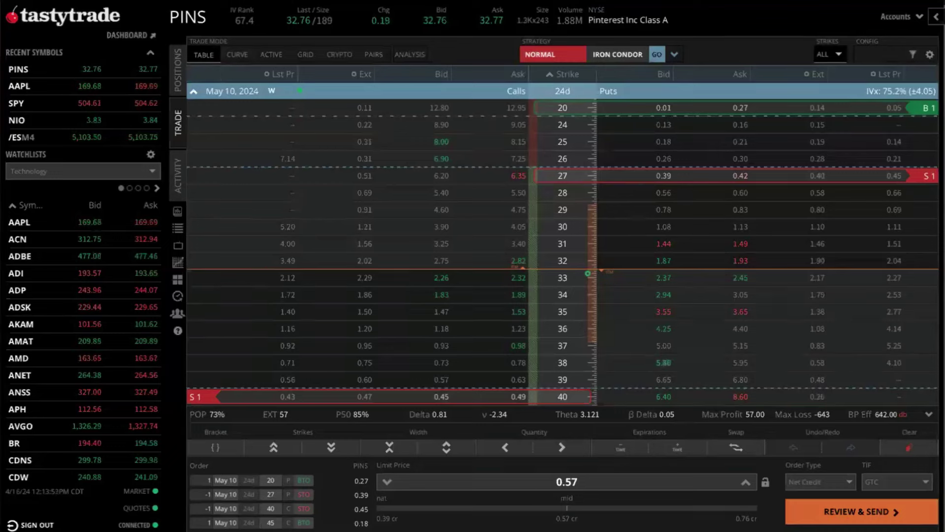
left_click_drag(451, 261, 536, 204)
left_click_drag(398, 307, 485, 383)
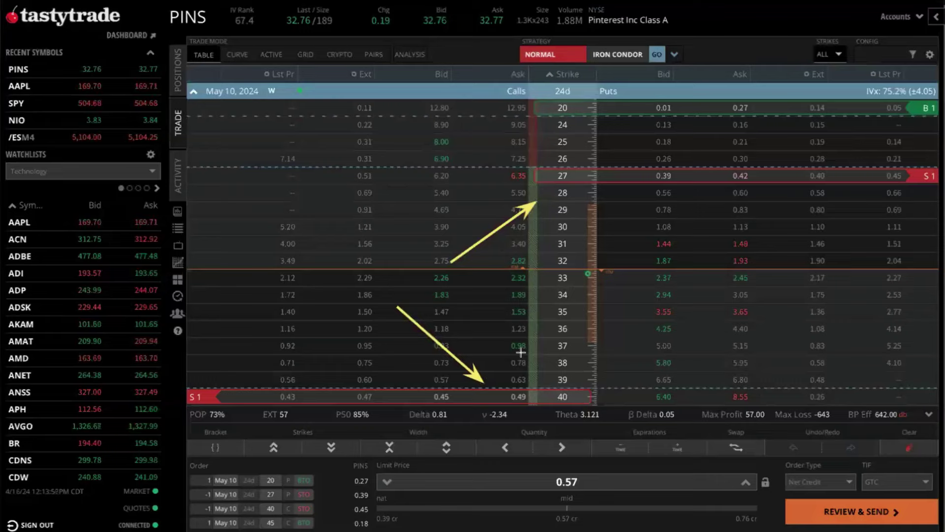
key("ctrl+z")
key("ctrl+z")
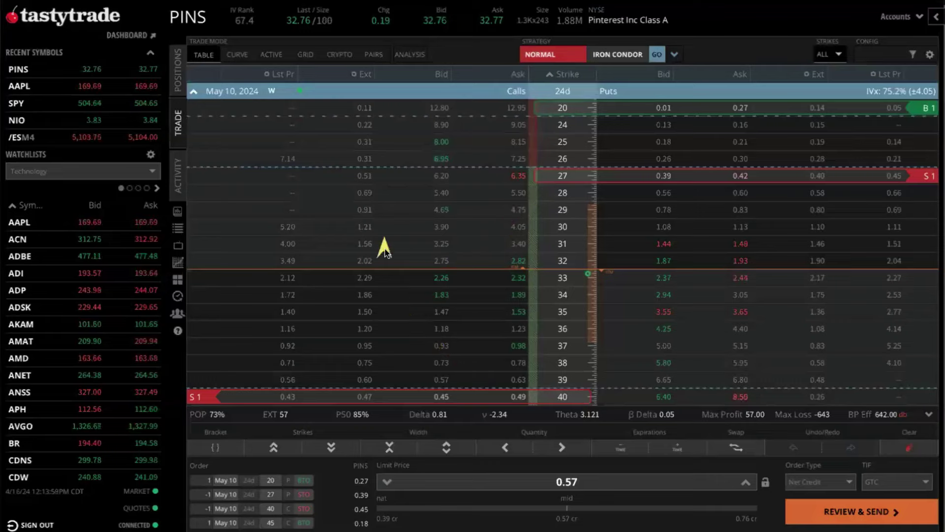
left_click_drag(384, 250, 402, 177)
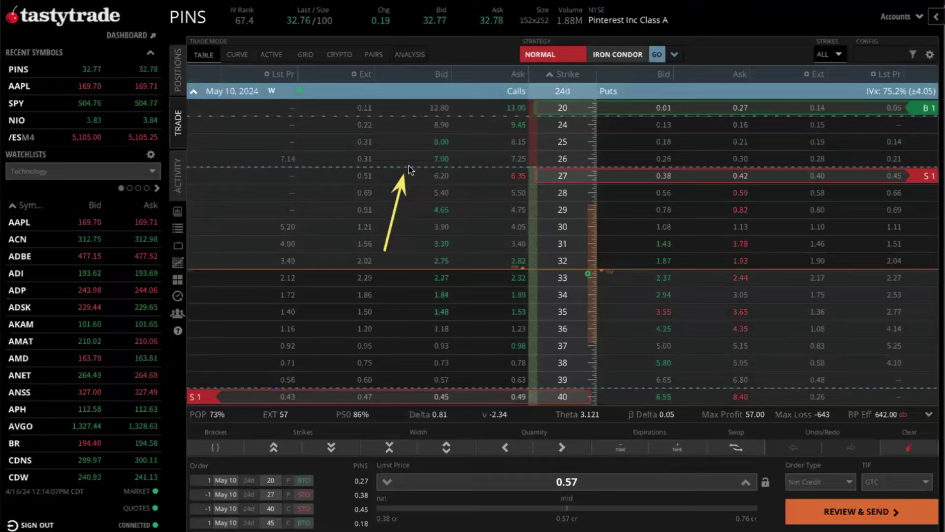
left_click_drag(306, 219, 343, 133)
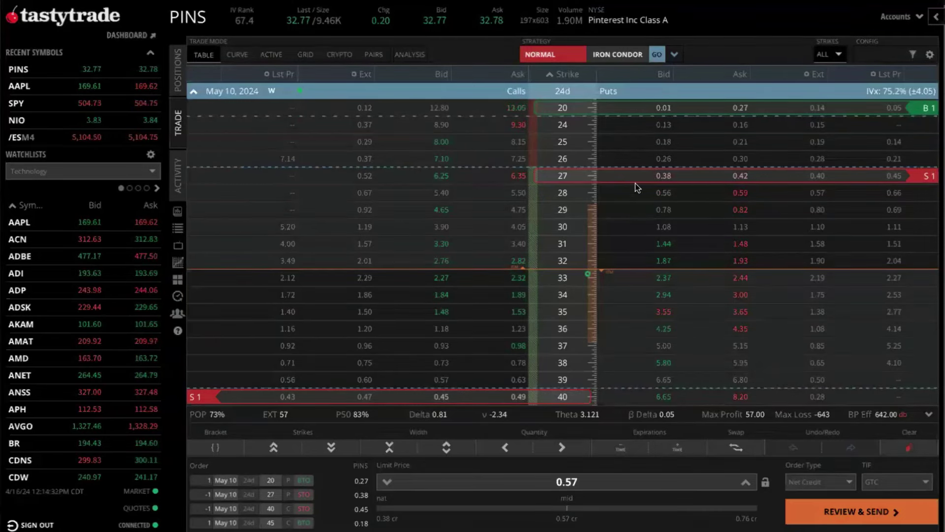
- Move the iron condor's short put to the 28 strike in the May 10, 2024 chain
mouse_move(634, 176)
left_mouse_down()
mouse_move(644, 206)
mouse_move(645, 183)
left_mouse_up()
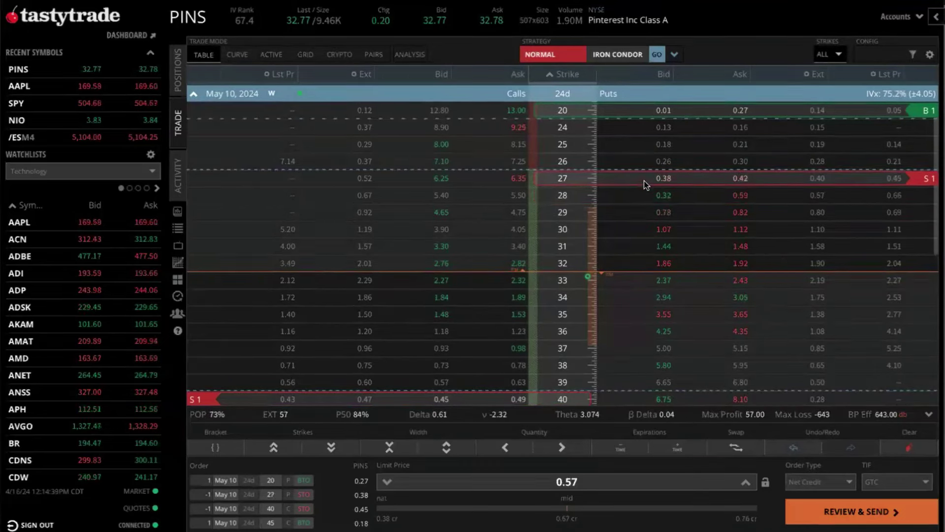
left_click_drag(644, 182, 648, 194)
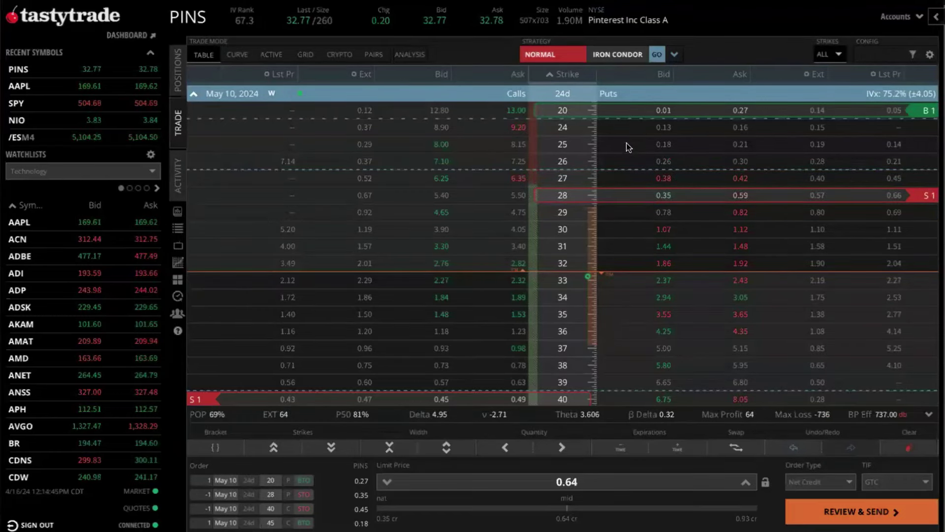
scroll(640, 333, "down", 1)
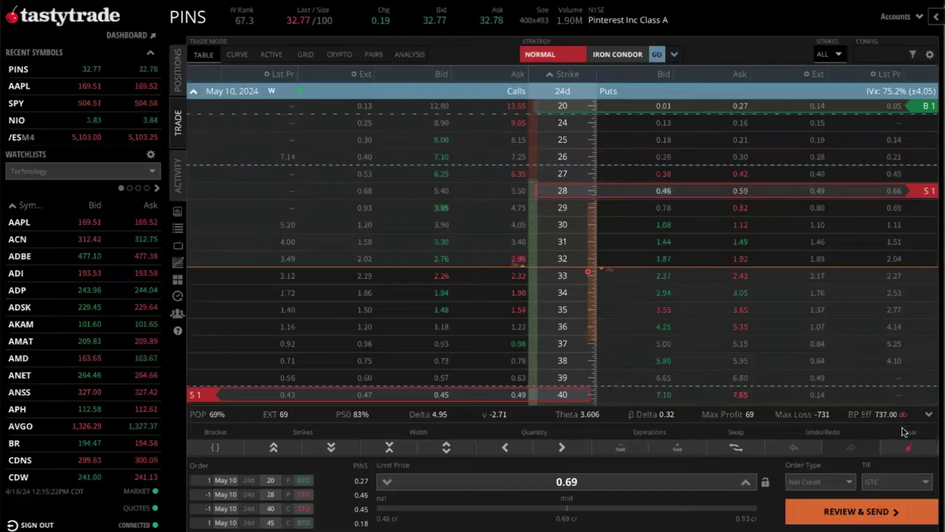
- Clear the order and build a May 10 put spread by selling the 28 put and buying the 25 put
left_click(907, 446)
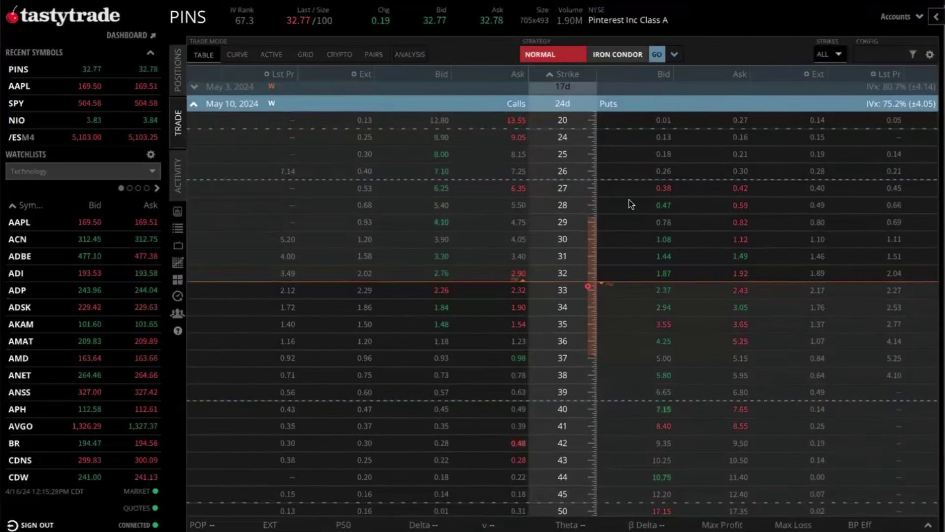
left_click(664, 206)
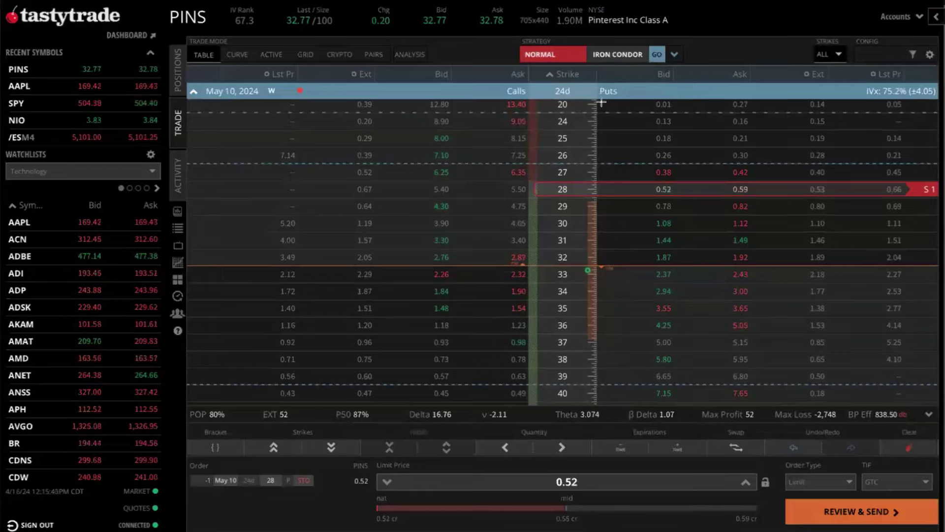
left_click_drag(594, 82, 939, 408)
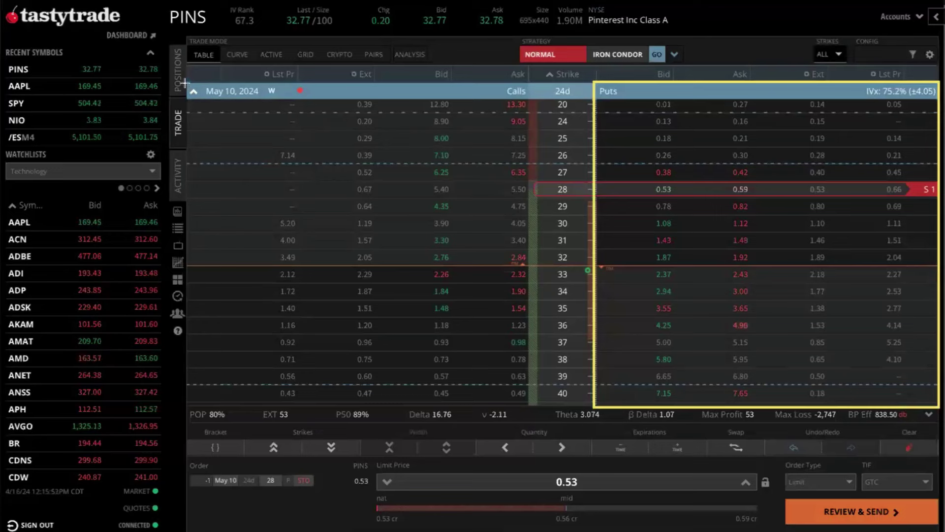
left_click_drag(187, 83, 527, 414)
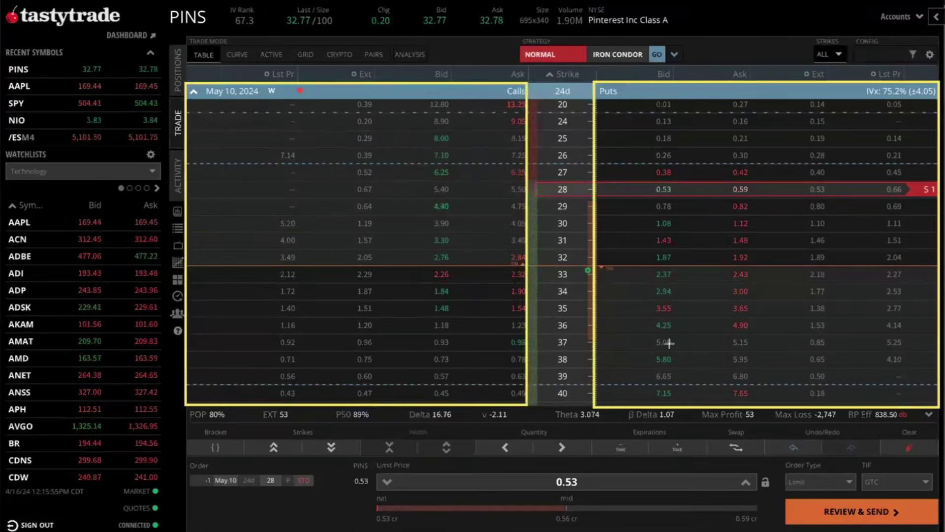
key("ctrl+z")
key("ctrl+z")
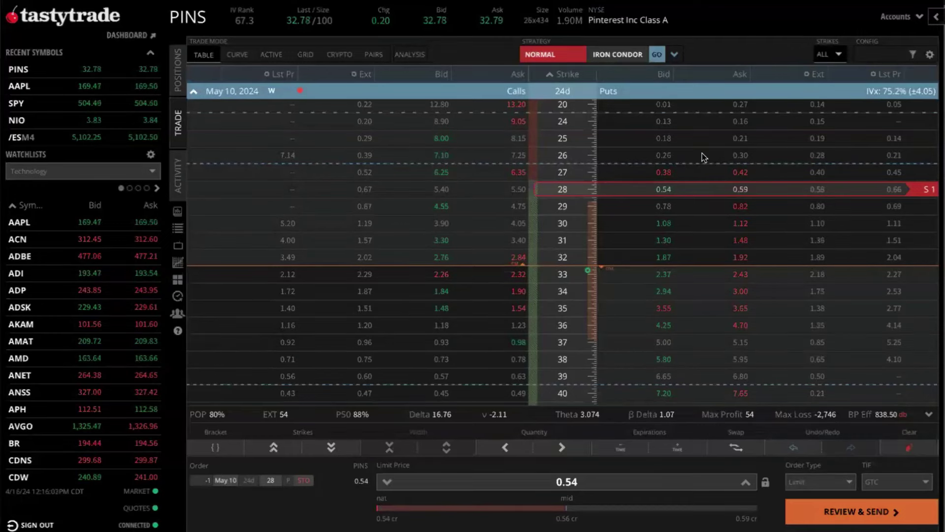
left_click(742, 139)
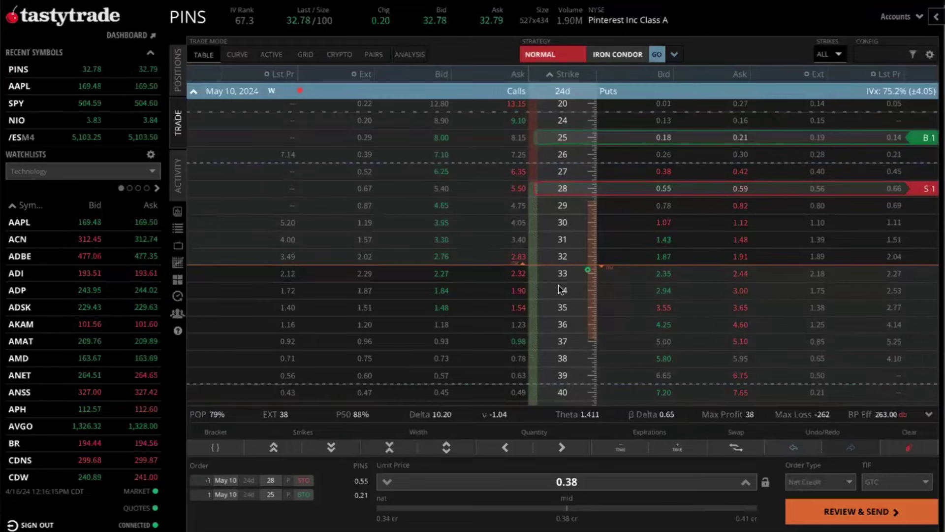
- Add a May 10 call spread to the order by selling the 38 call and buying the 41 call
scroll(563, 285, "down", 1)
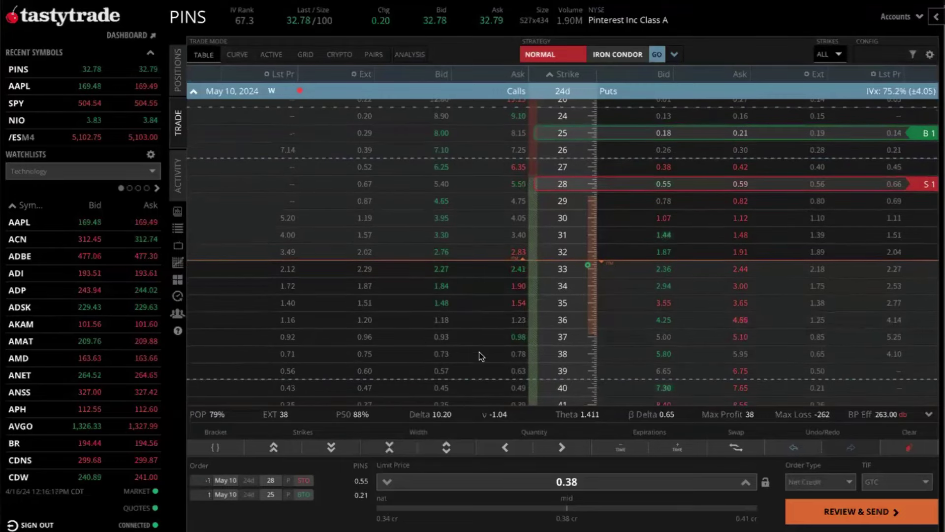
left_click(445, 353)
scroll(483, 321, "down", 3)
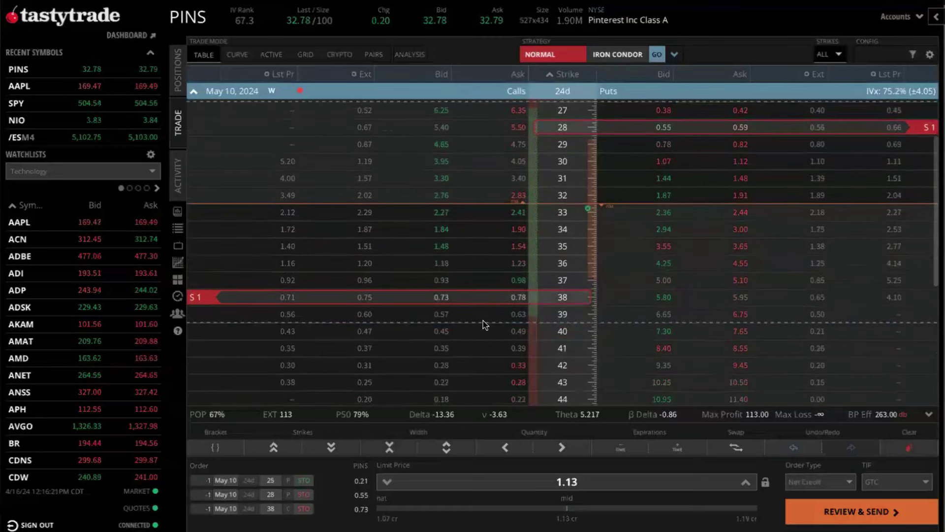
scroll(517, 299, "down", 1)
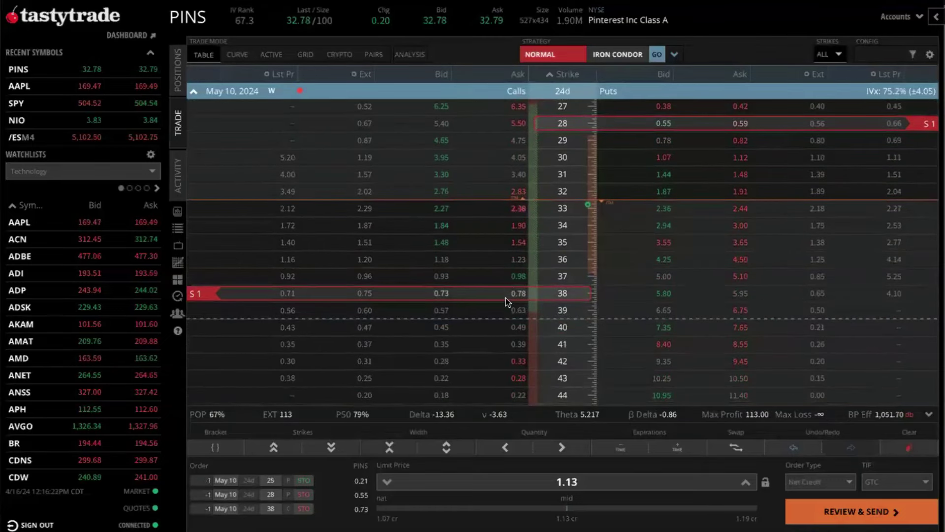
left_click(522, 346)
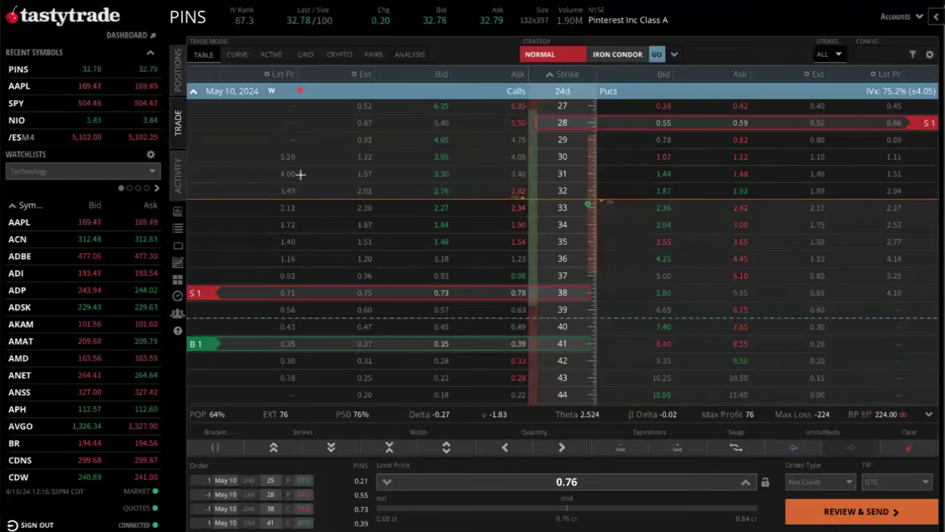
left_click_drag(696, 224, 870, 99)
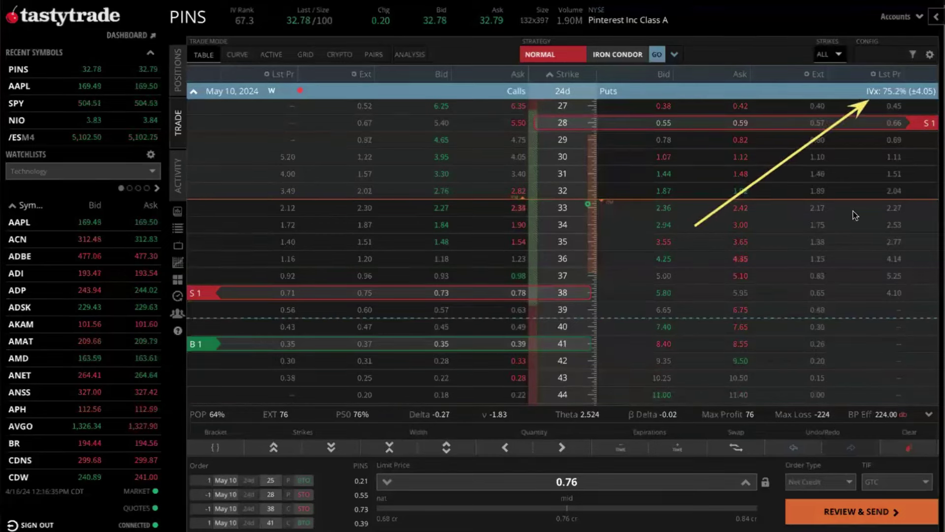
left_click_drag(840, 241, 884, 103)
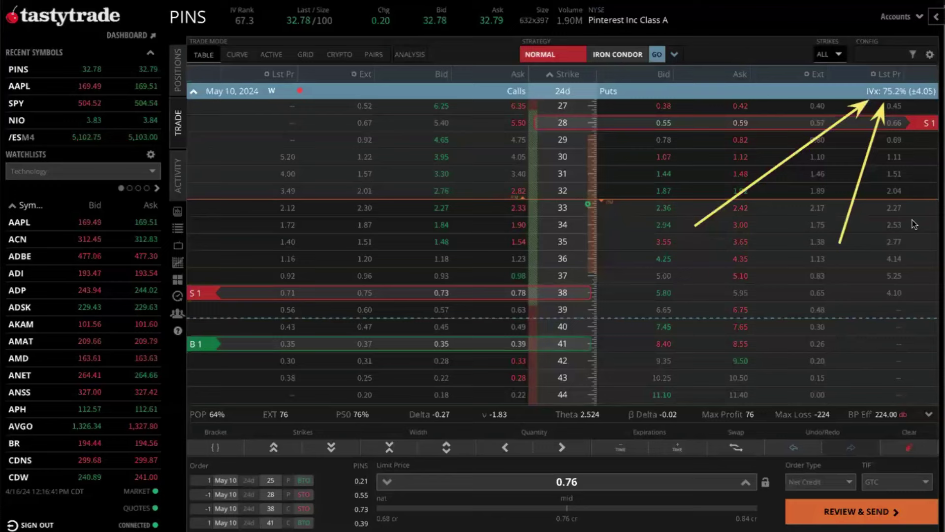
left_click_drag(916, 225, 922, 103)
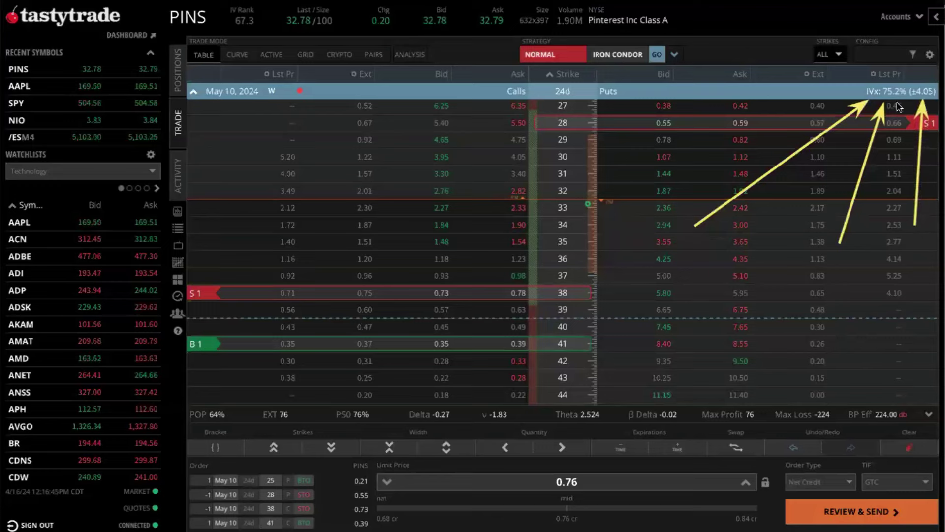
key("ctrl+z")
key("ctrl+z")
key("ctrl+z")
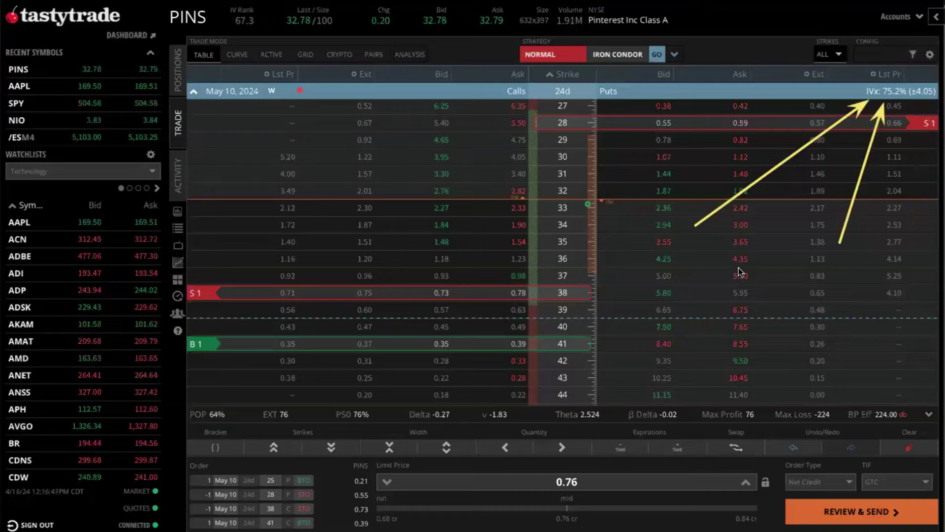
left_click_drag(789, 250, 599, 219)
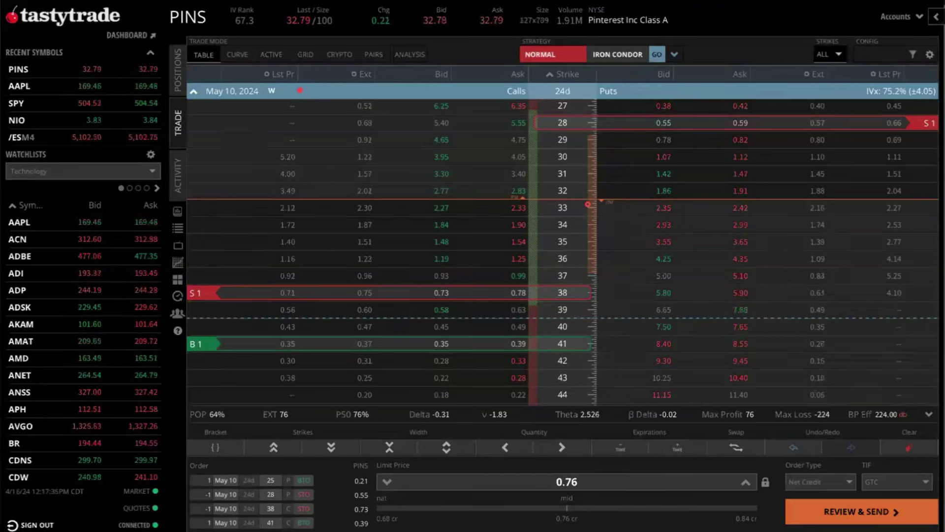
- Raise the limit price of the iron condor order to a 0.80 credit
left_click(747, 483)
left_click(747, 482)
left_click(747, 482)
left_click(747, 483)
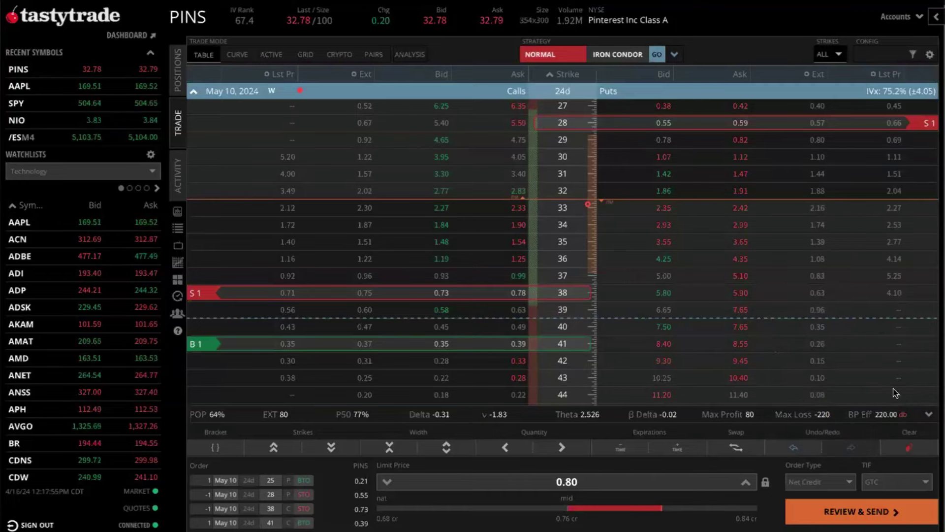
- Set the iron condor order's time in force to Day
left_click(900, 482)
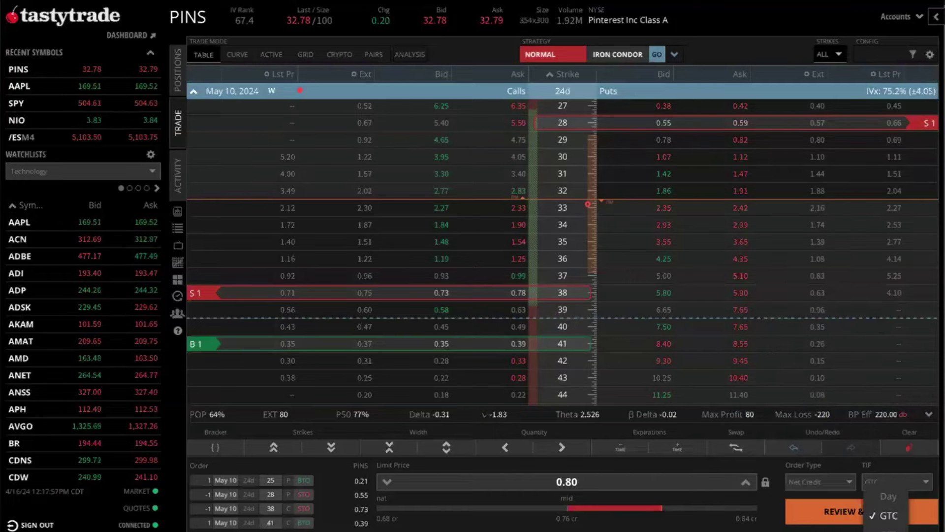
left_click(889, 530)
left_click(900, 448)
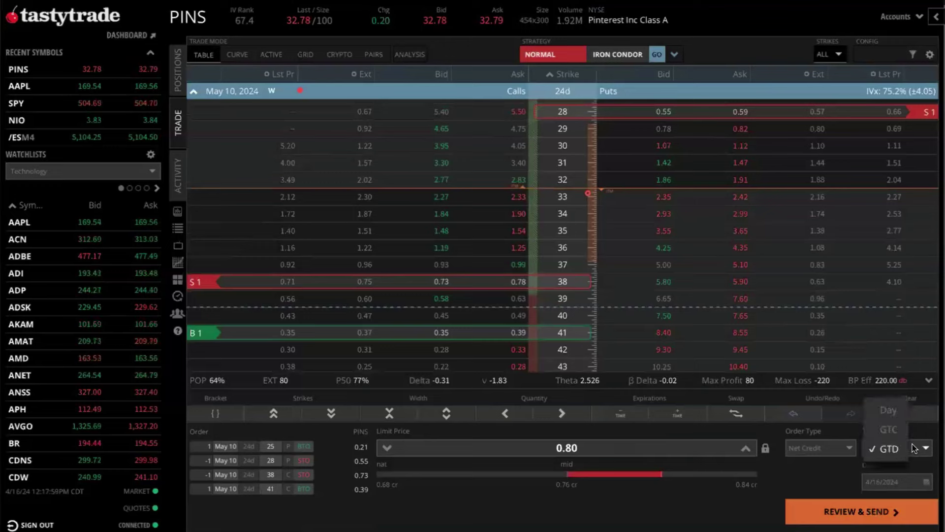
left_click(889, 412)
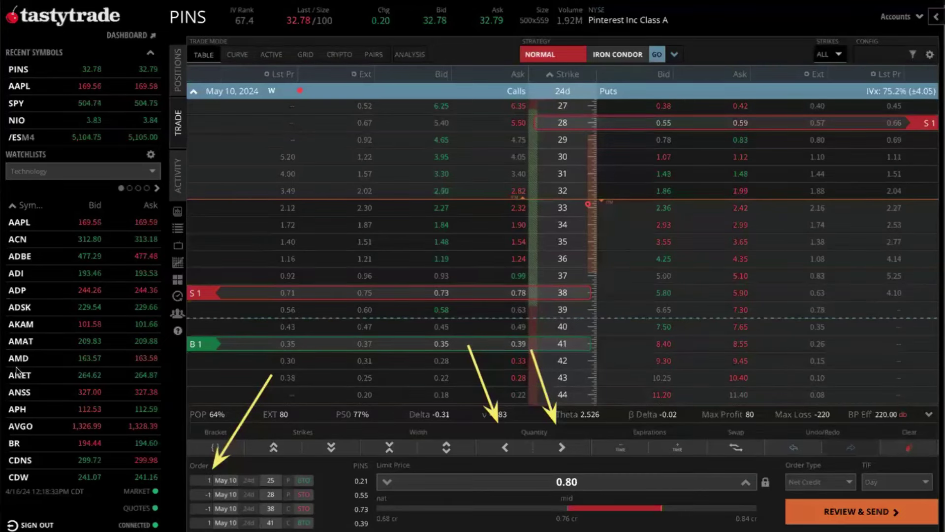
- Raise the quantity of all four iron condor legs to 3 and bring it back to 1
left_click(562, 448)
left_click(561, 448)
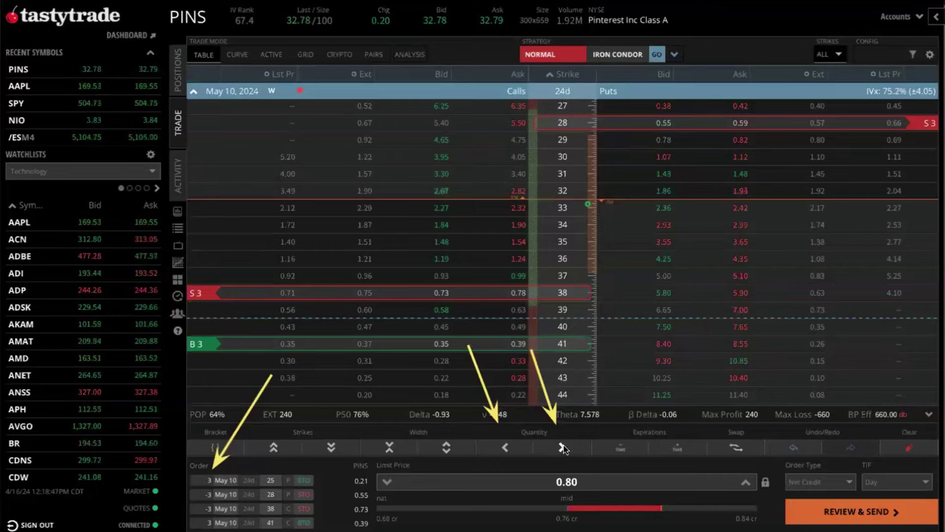
left_click(506, 447)
left_click(506, 447)
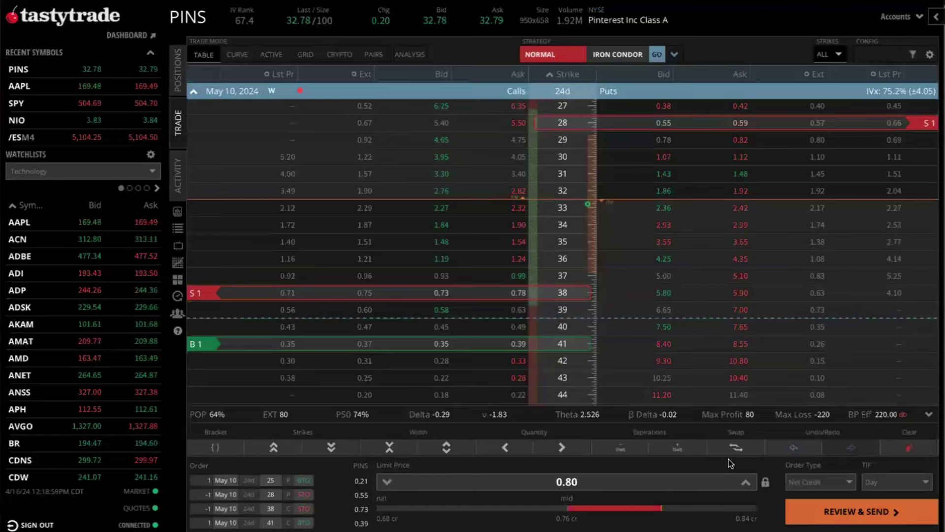
- Review the PINS iron condor order at a 0.80 net credit and send it
left_click(841, 514)
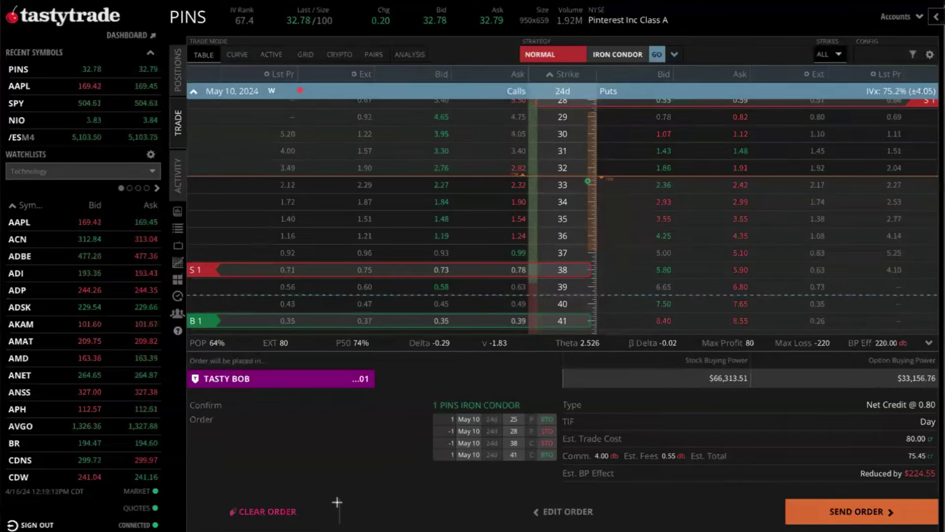
mouse_move(407, 492)
left_mouse_down()
mouse_move(573, 474)
mouse_move(552, 459)
left_mouse_up()
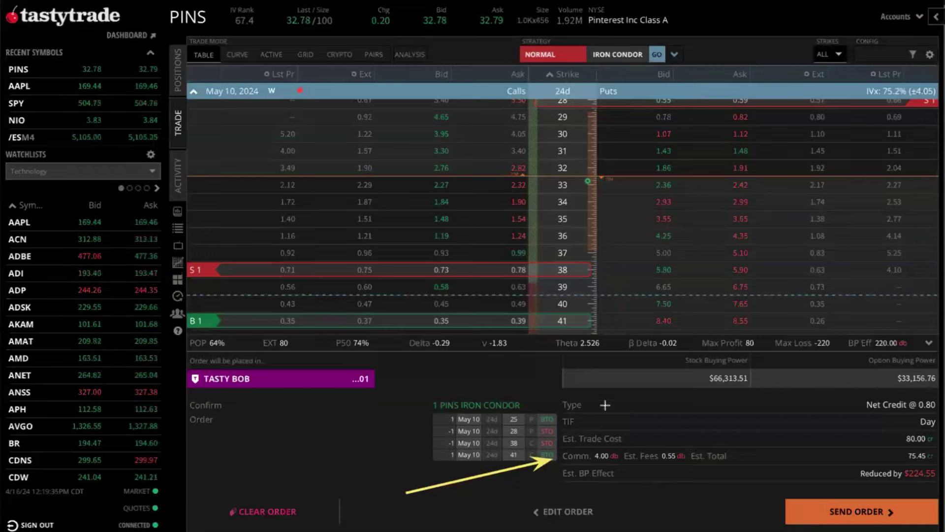
left_click_drag(530, 375, 887, 437)
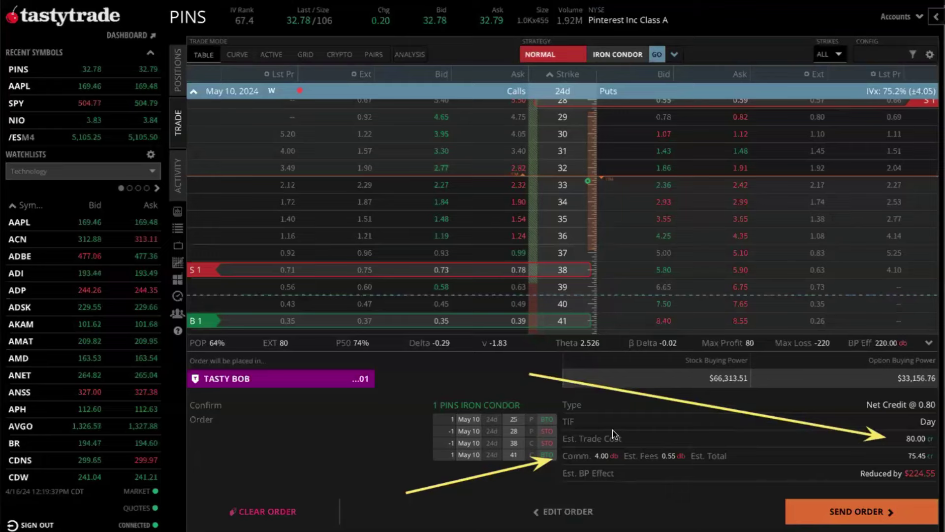
mouse_move(517, 387)
left_mouse_down()
mouse_move(865, 474)
mouse_move(855, 471)
left_mouse_up()
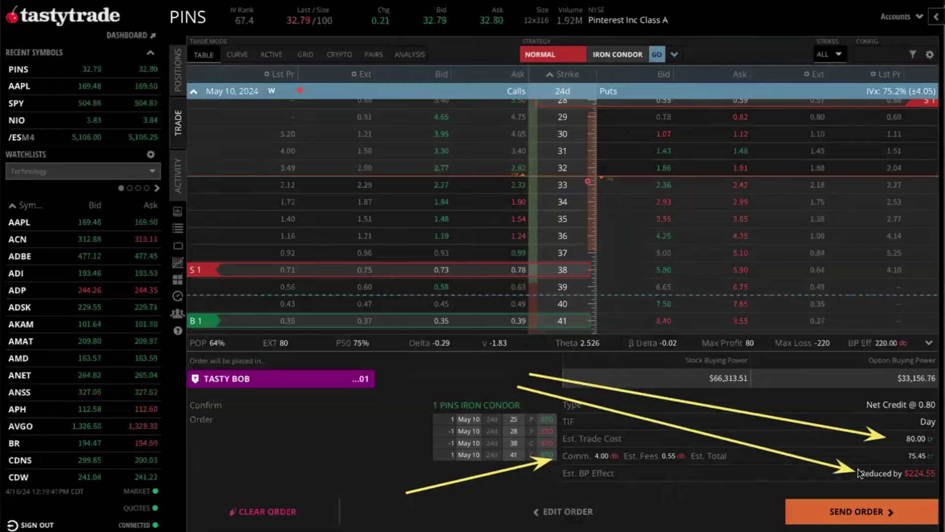
key("ctrl+z")
key("ctrl+z")
key("ctrl+z")
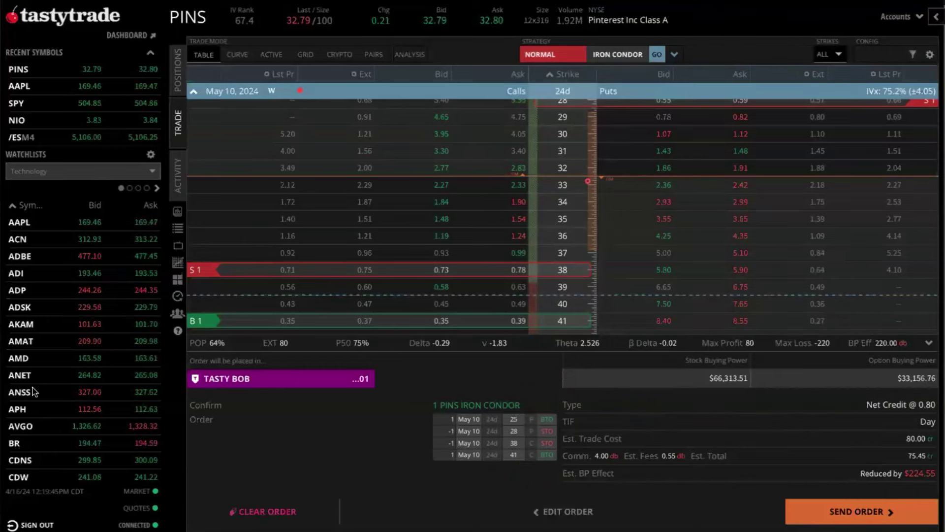
left_click(821, 506)
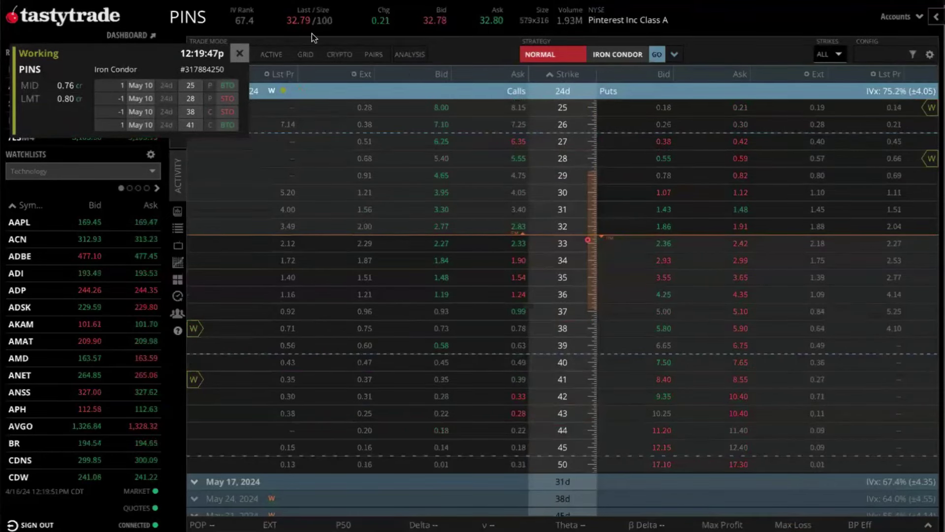
- Show the PINS quote and order details docked beside the option chain and hide them again
left_click(936, 16)
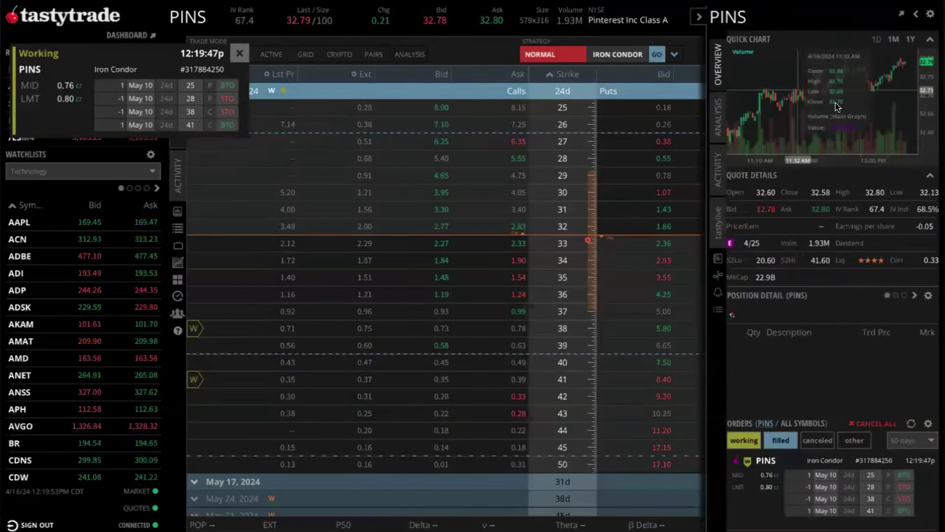
left_click(916, 13)
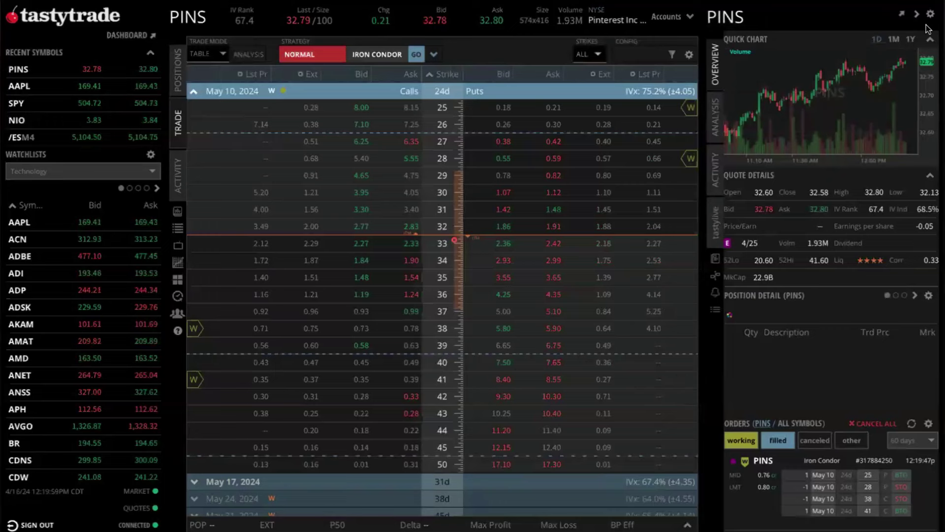
left_click(916, 13)
left_click(699, 18)
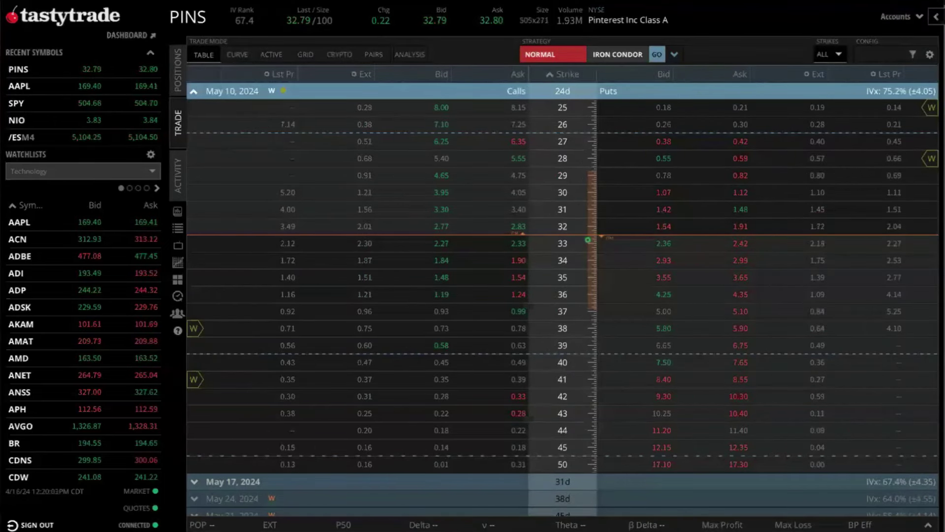
left_click_drag(209, 327, 230, 318)
left_click_drag(636, 223, 925, 23)
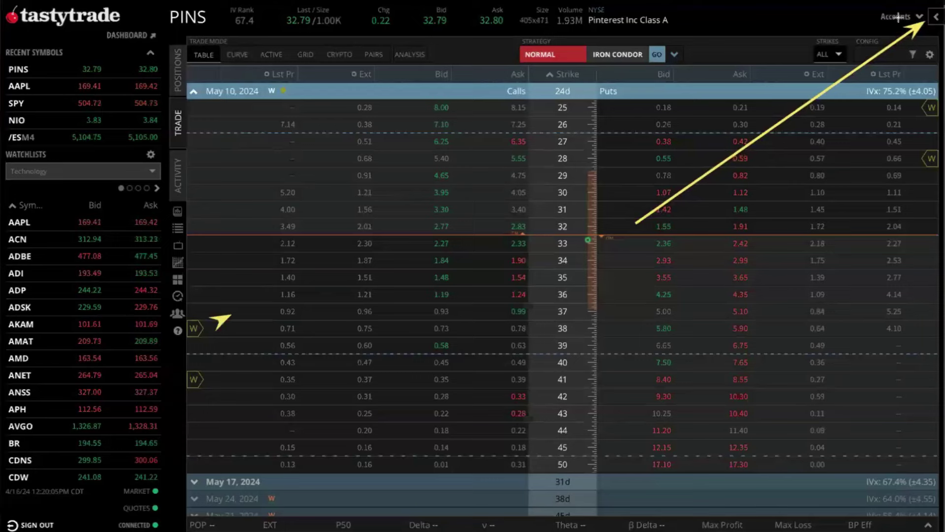
key("ctrl+z")
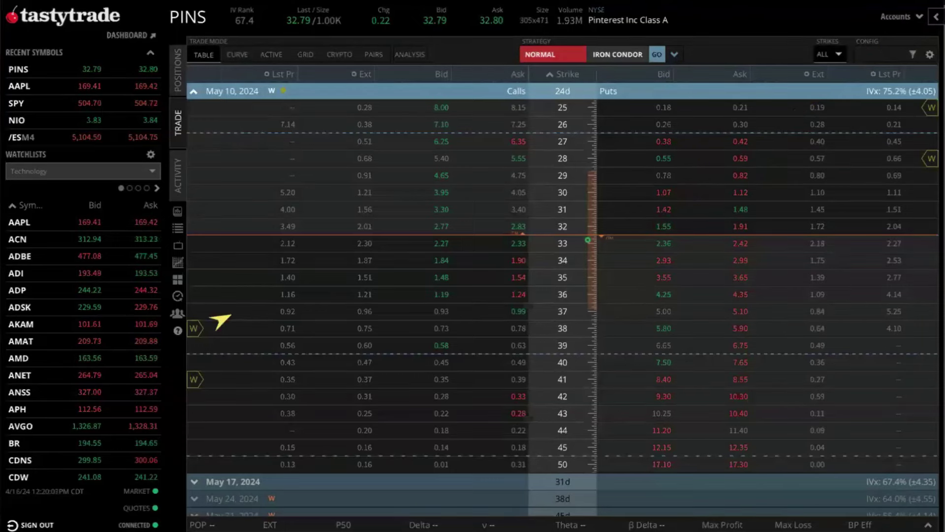
- Dock the PINS details beside the option chain and check the working iron condor among the positions before returning to the chain
left_click(936, 16)
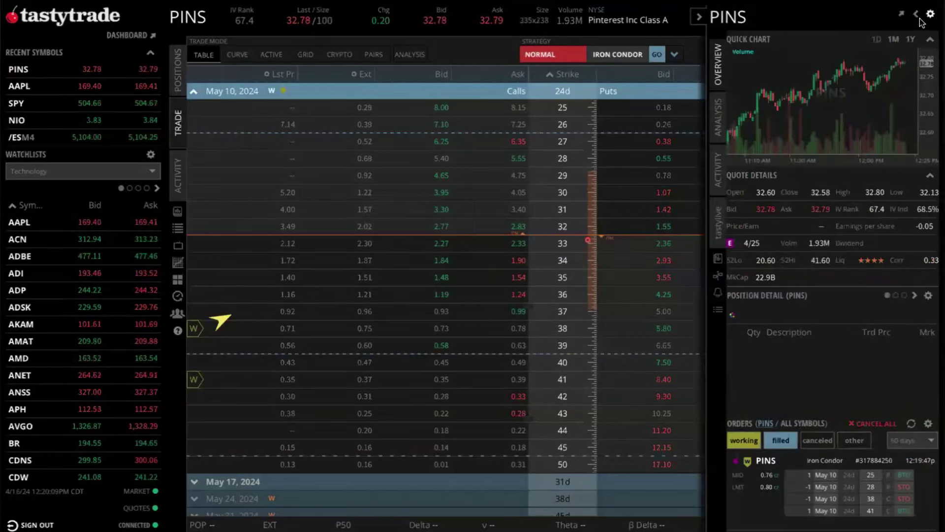
left_click(917, 14)
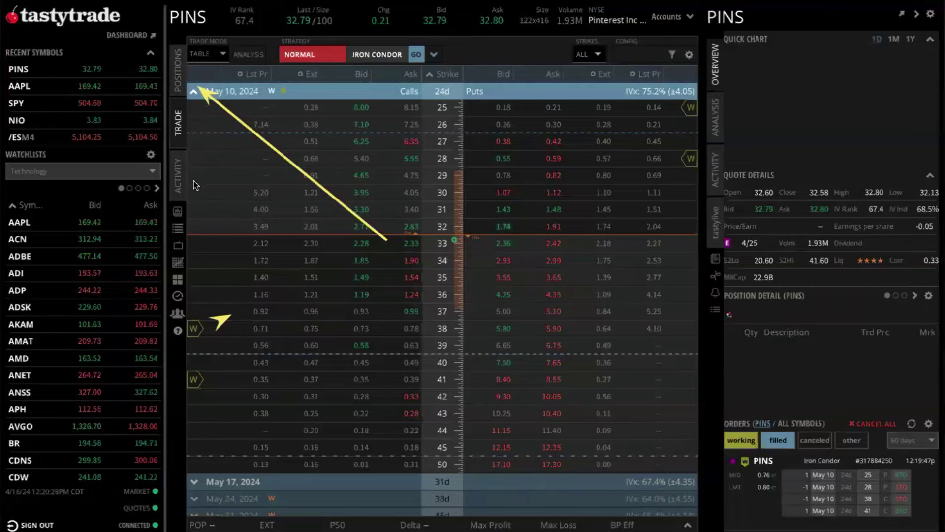
left_click(180, 74)
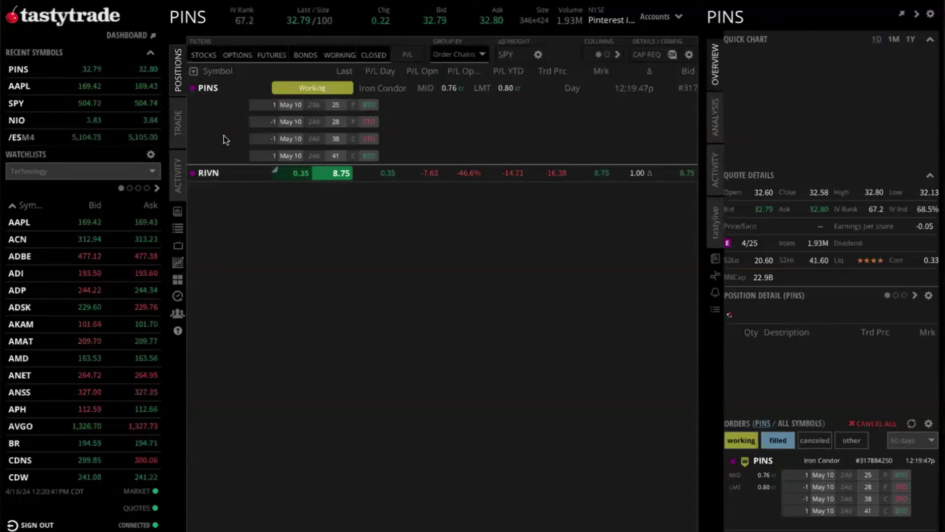
left_click(178, 122)
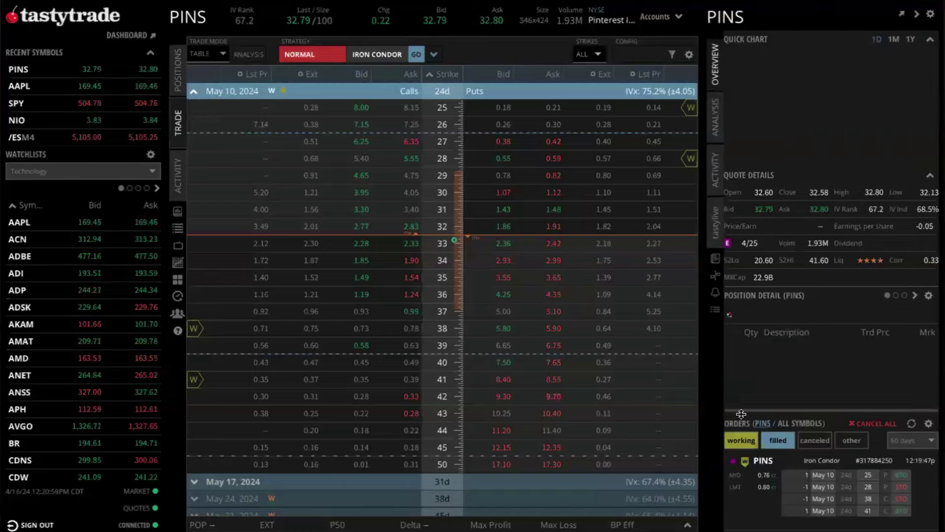
- Replace the working PINS iron condor order with one at a 0.70 credit limit price and send it
right_click(763, 499)
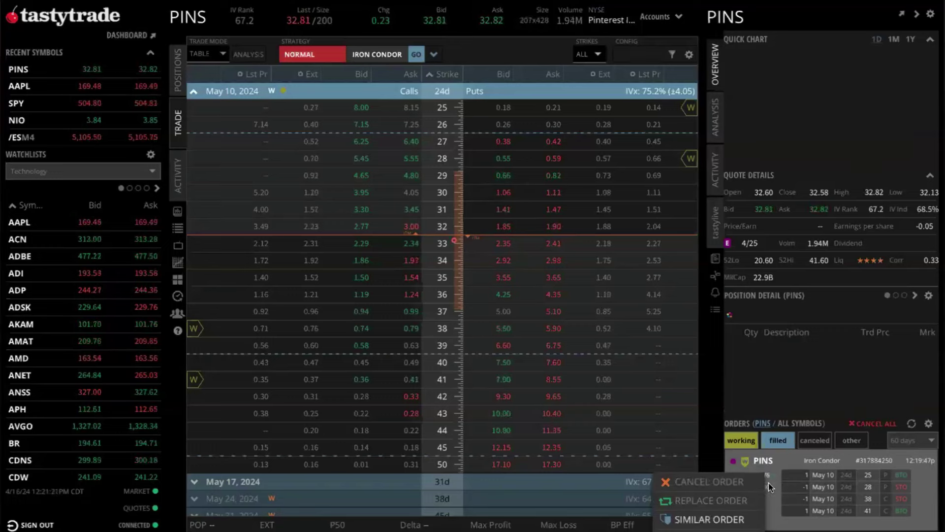
left_click(735, 501)
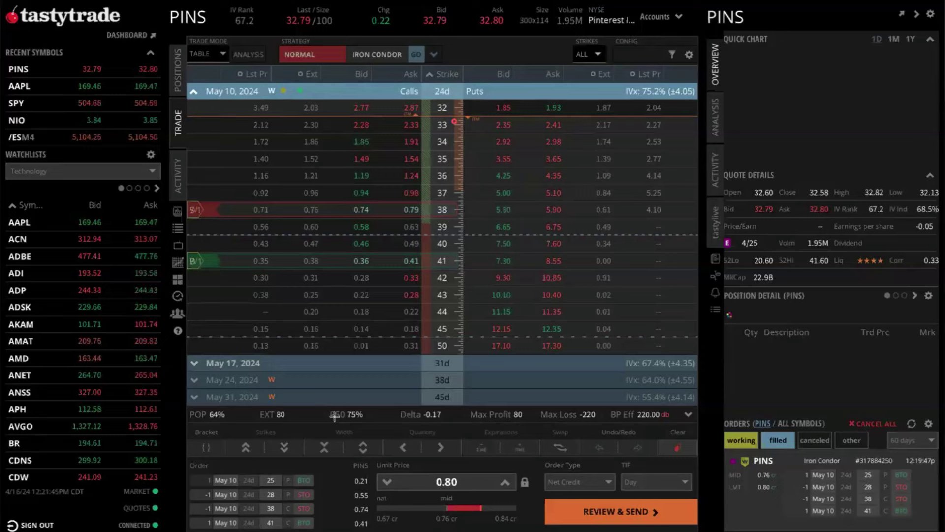
left_click_drag(329, 380, 379, 496)
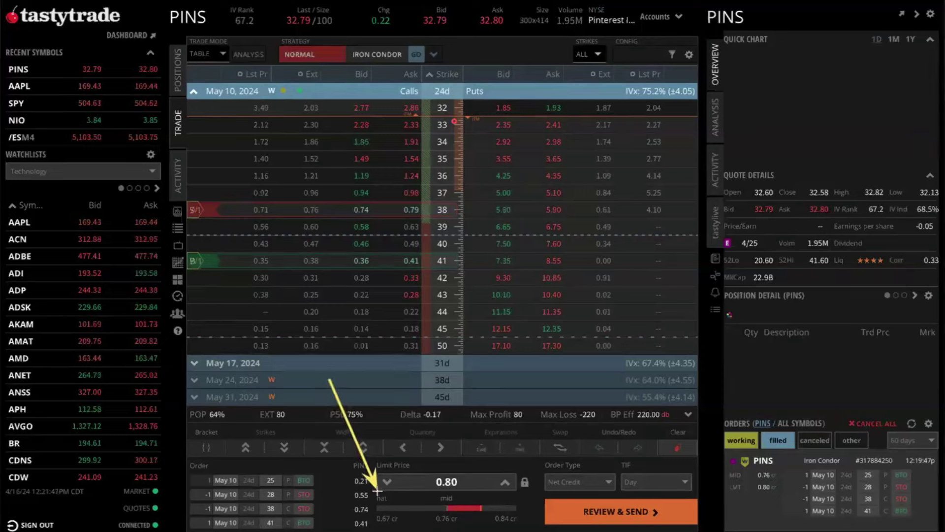
mouse_move(446, 350)
left_mouse_down()
mouse_move(502, 497)
mouse_move(494, 495)
left_mouse_up()
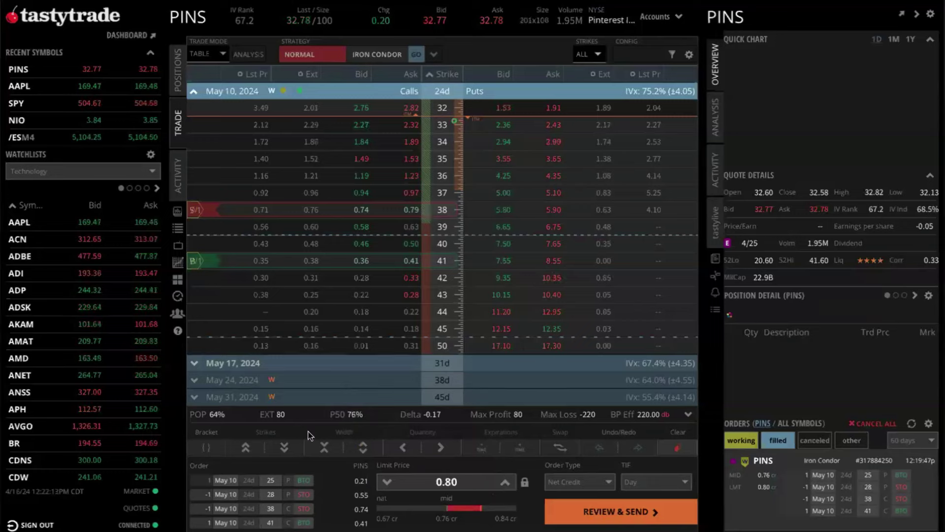
left_click(387, 483)
left_click(387, 482)
left_click(387, 482)
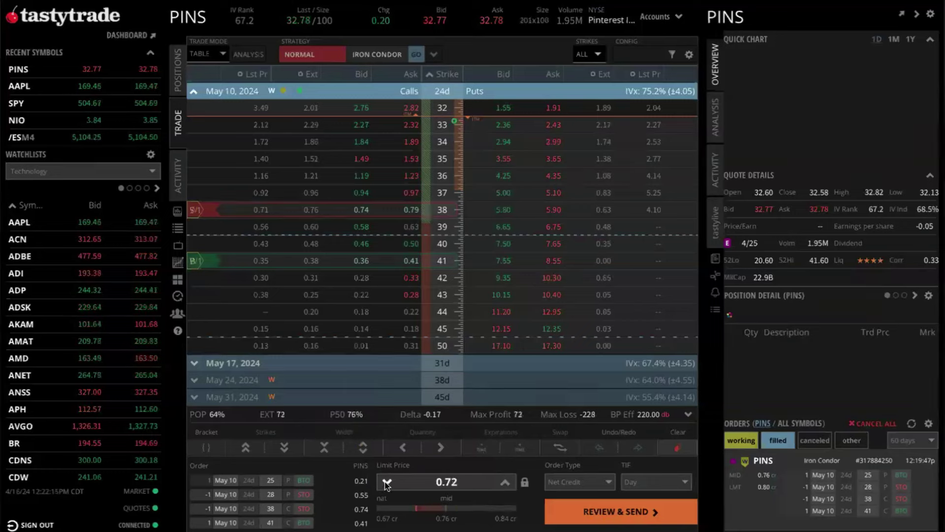
left_click(387, 482)
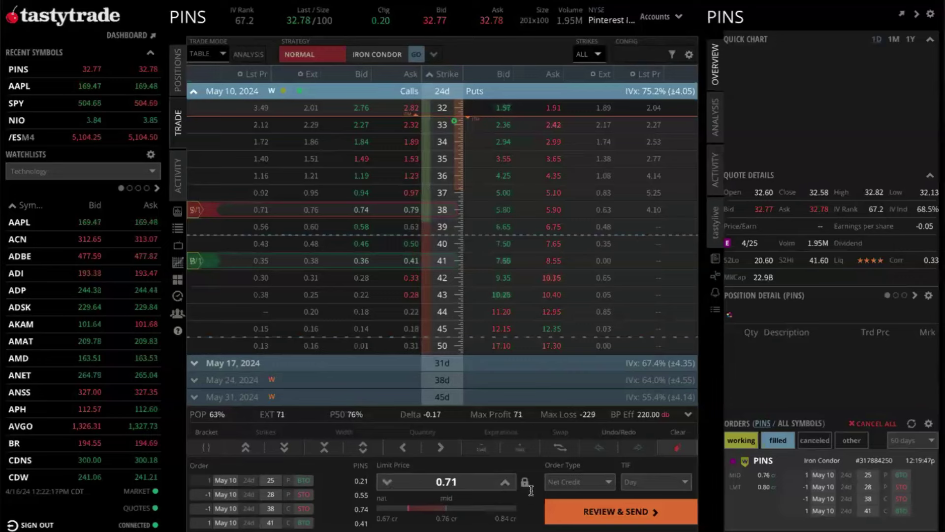
left_click(389, 480)
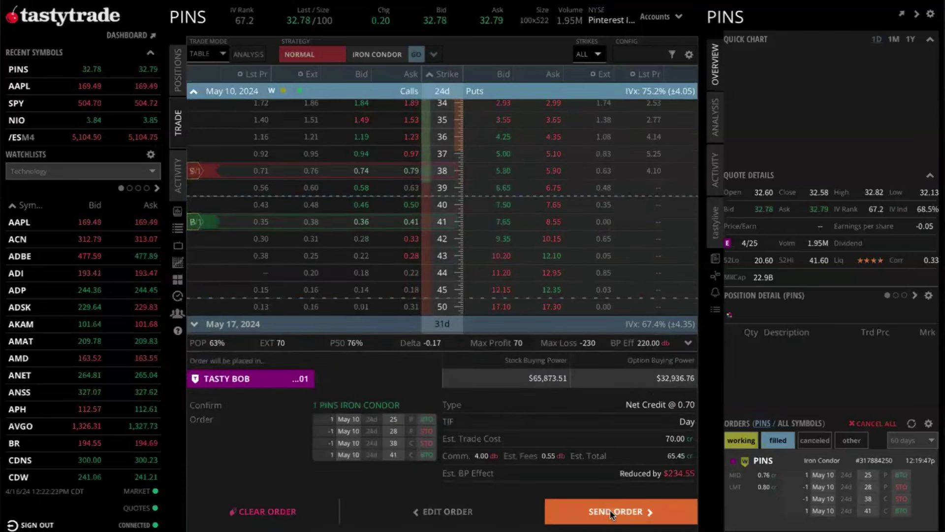
left_click(610, 512)
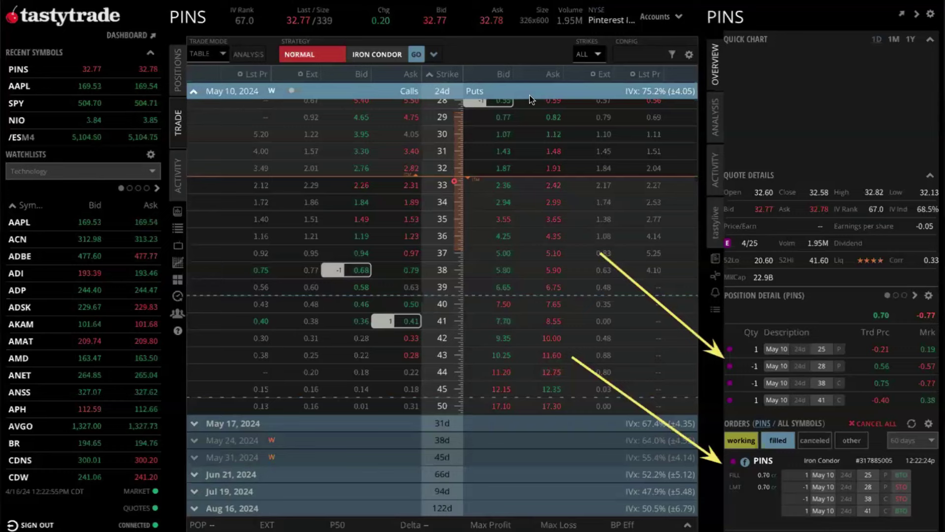
- Switch the trade mode from the option chain table to Curve
mouse_move(316, 228)
left_mouse_down()
mouse_move(239, 46)
mouse_move(209, 26)
left_mouse_up()
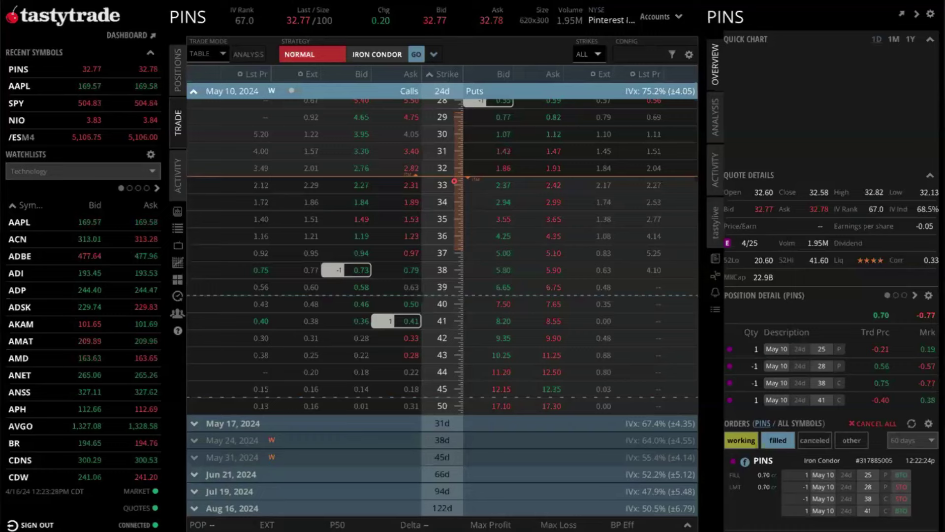
left_click_drag(309, 257, 222, 65)
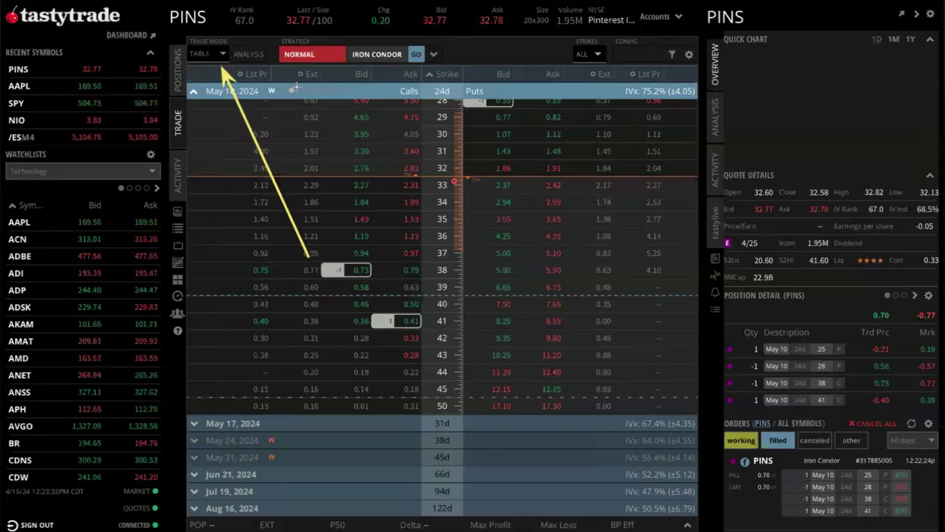
left_click(219, 56)
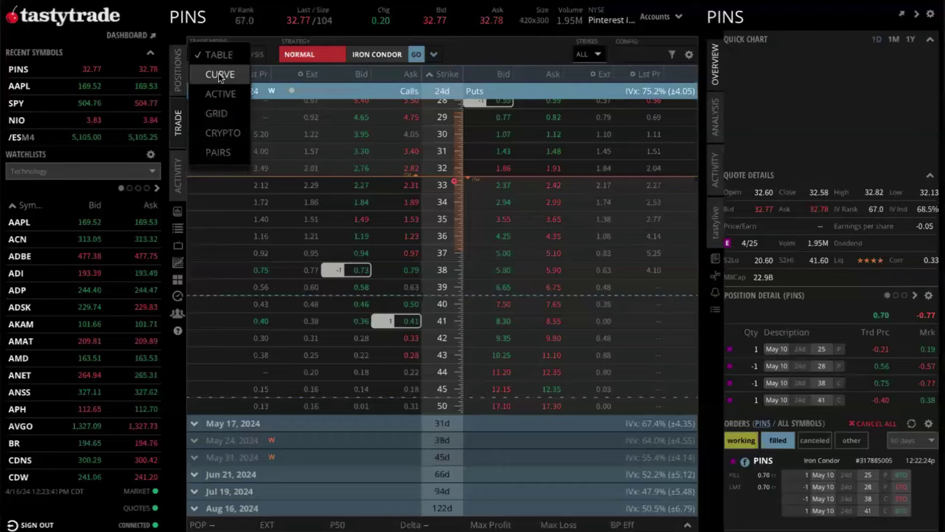
left_click(218, 74)
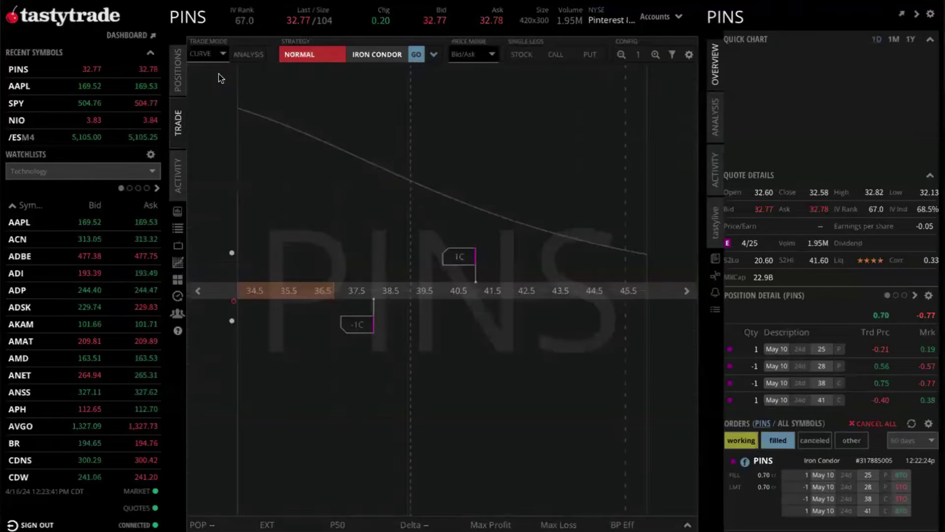
- Open the analysis of the PINS iron condor legs and display the position's profit and loss on the curve
left_click(717, 121)
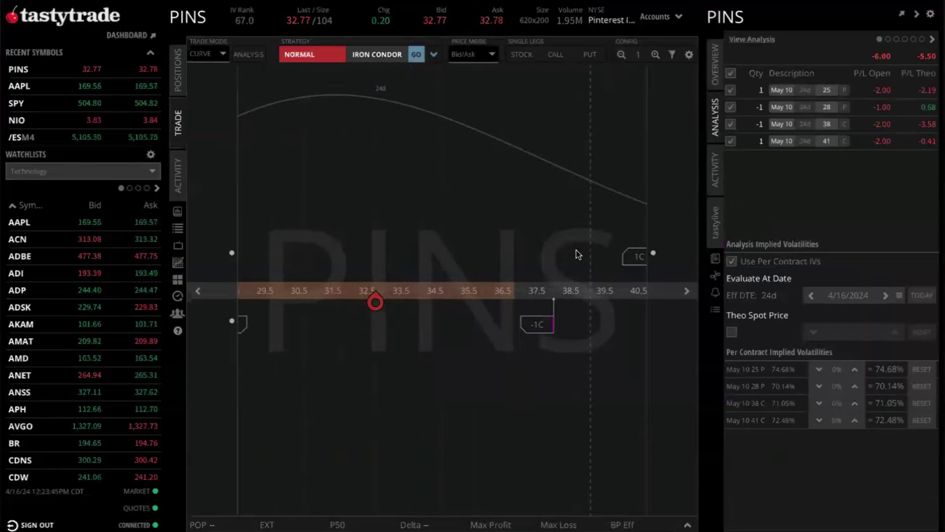
left_click(249, 56)
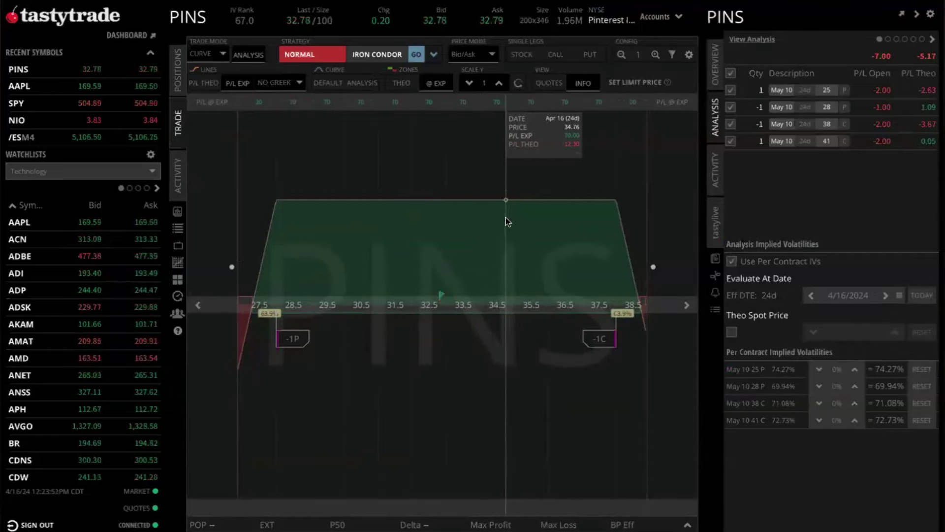
left_click(499, 84)
left_click(470, 82)
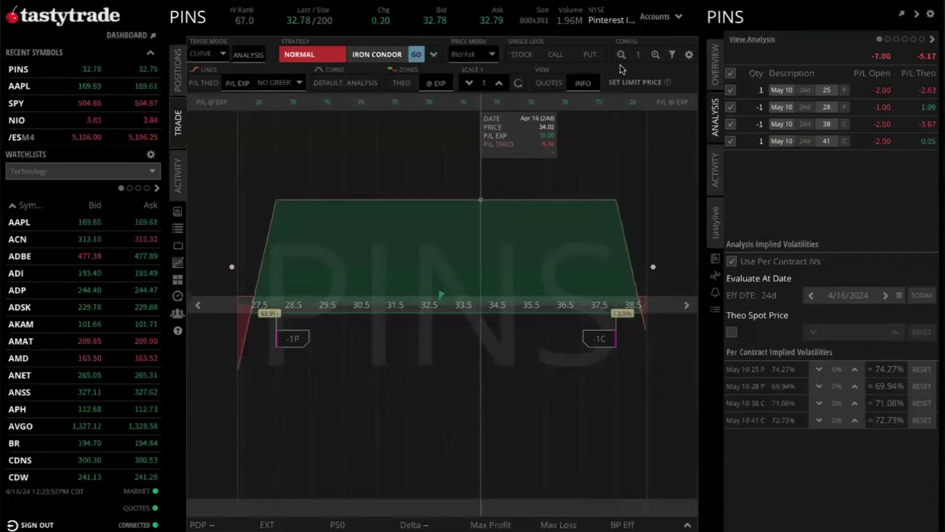
- Widen the price range of the PINS curve to a 2.5 interval so all four iron condor legs fit
left_click(656, 55)
left_click(621, 55)
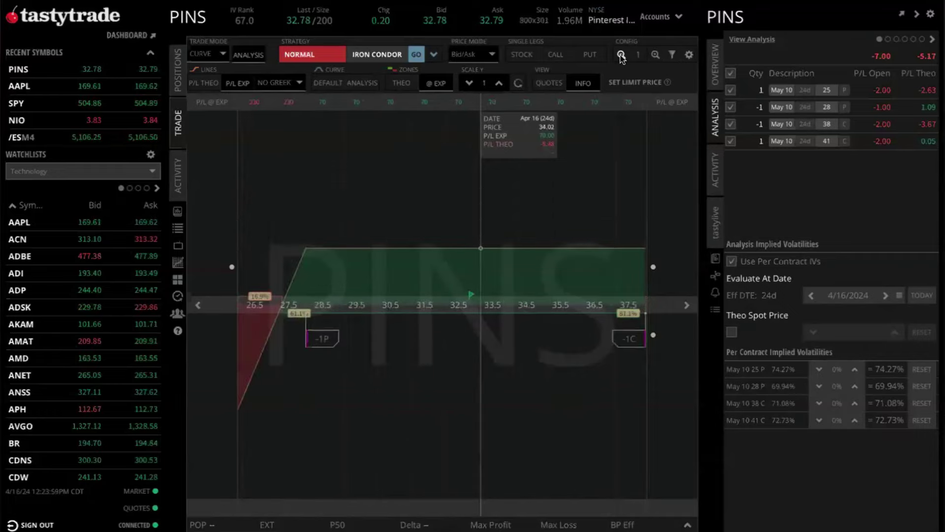
left_click(622, 56)
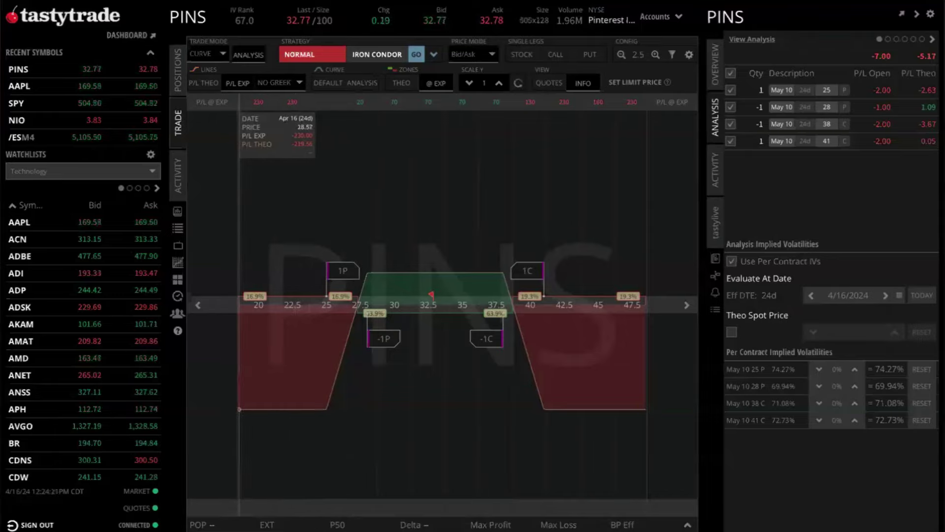
left_click_drag(297, 271, 245, 98)
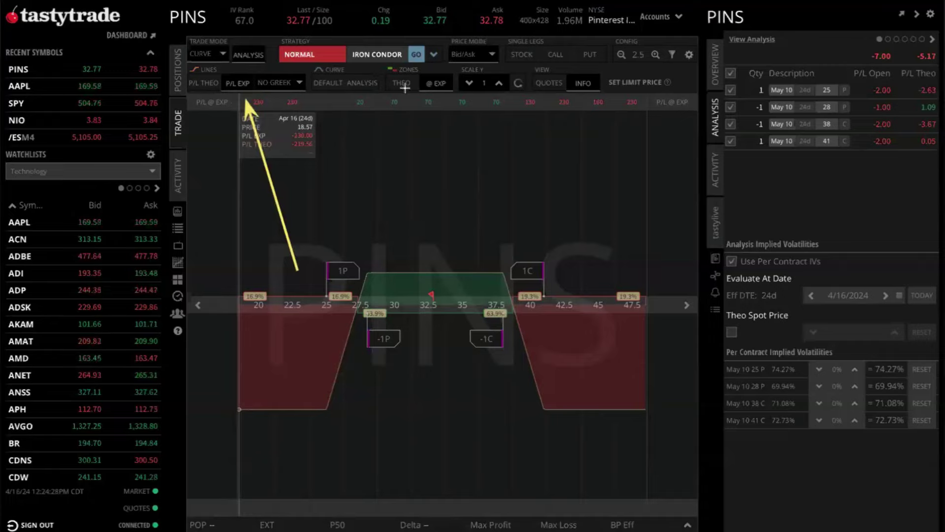
left_click_drag(419, 231, 431, 101)
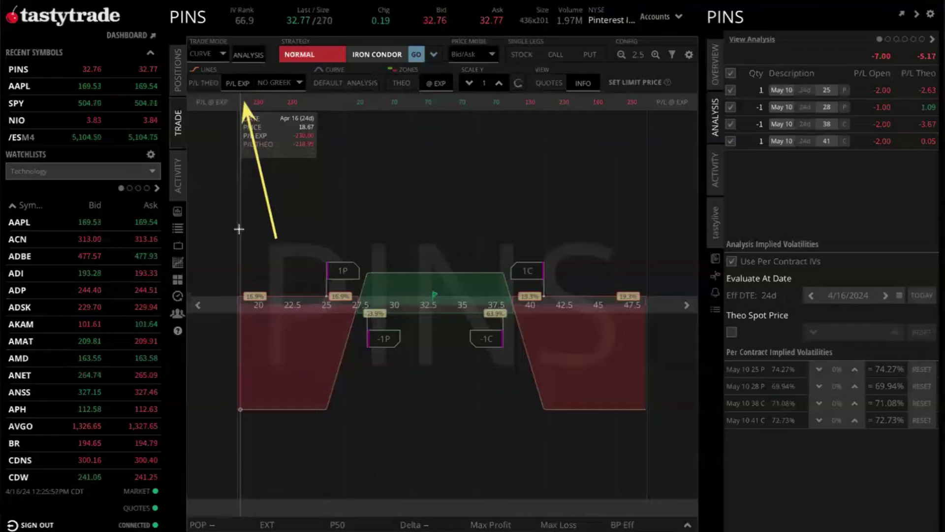
left_click_drag(227, 230, 204, 98)
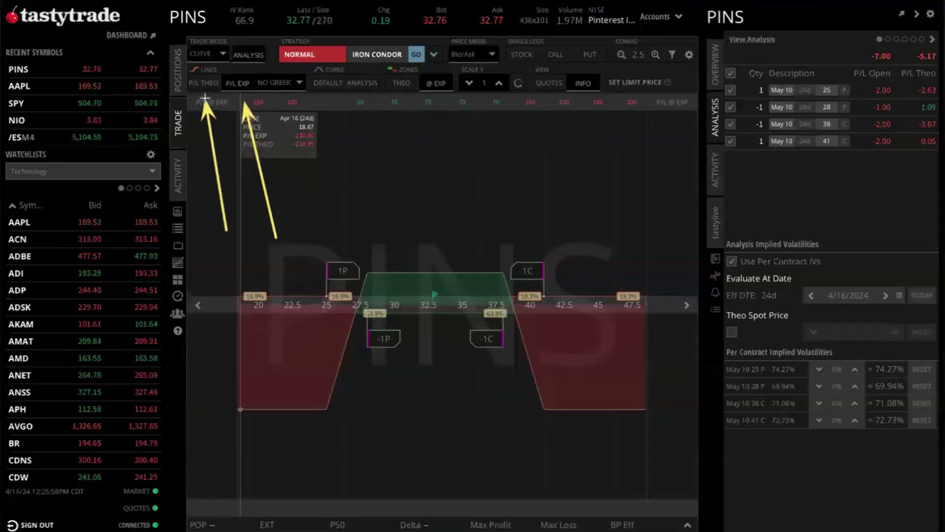
left_click_drag(413, 223, 404, 95)
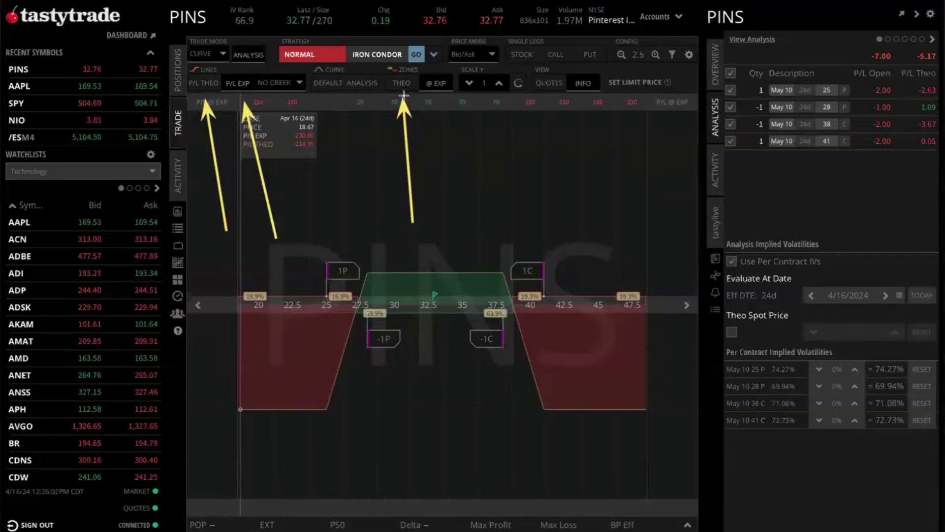
key("ctrl+z")
key("ctrl+z")
key("ctrl+z")
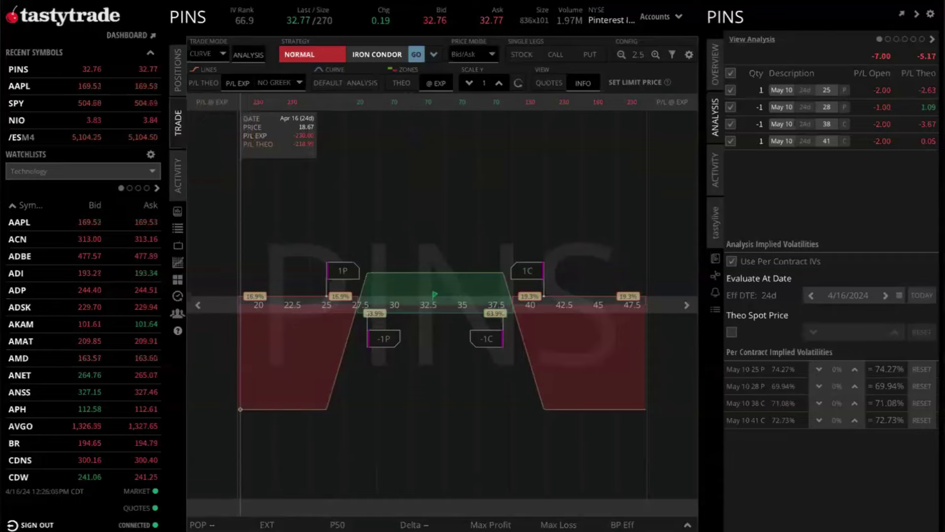
- Switch the curve's zones to Theo and its lines to P/L Theo only, hiding the P/L Exp line
left_click(408, 83)
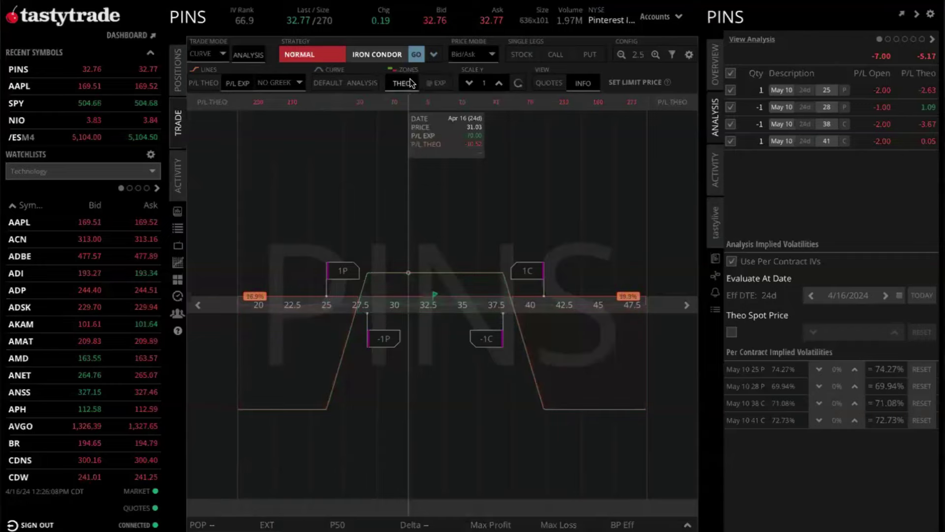
left_click(204, 84)
left_click(245, 81)
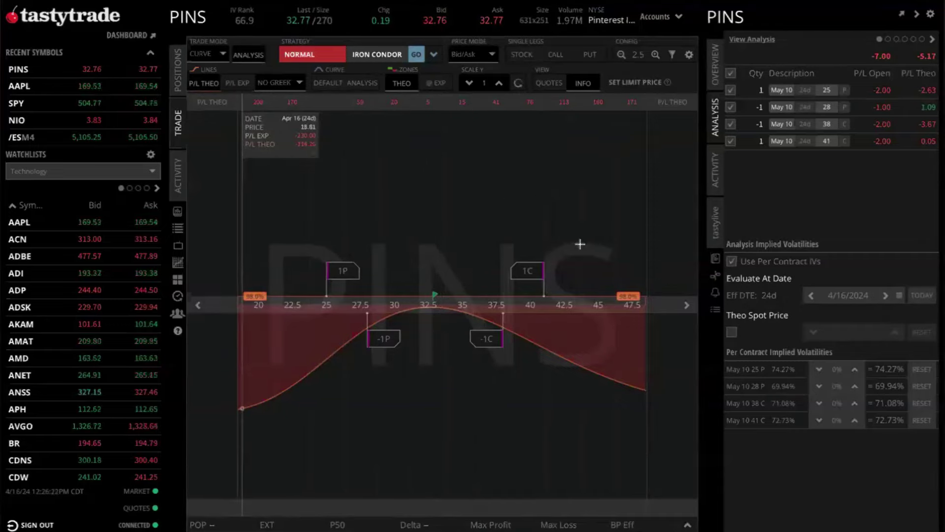
left_click_drag(580, 245, 703, 131)
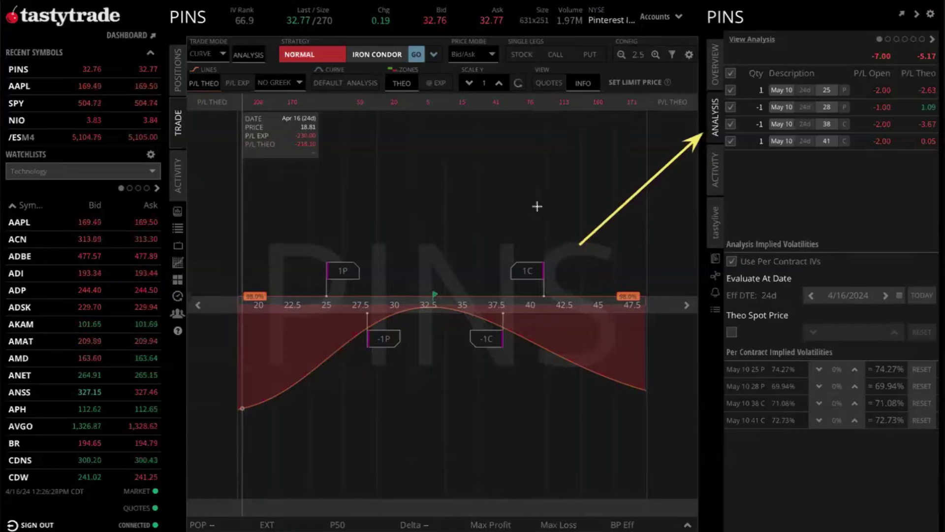
left_click_drag(538, 205, 728, 285)
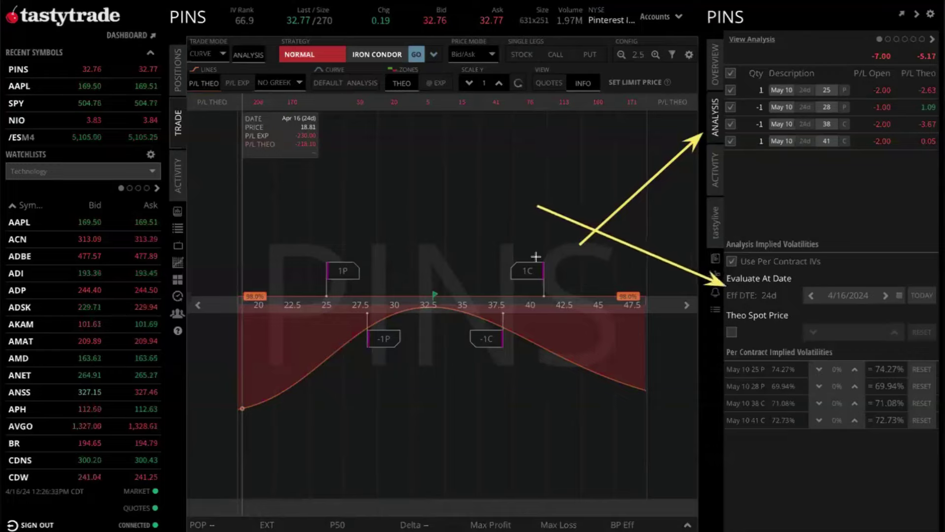
mouse_move(512, 234)
left_mouse_down()
mouse_move(680, 293)
mouse_move(724, 321)
left_mouse_up()
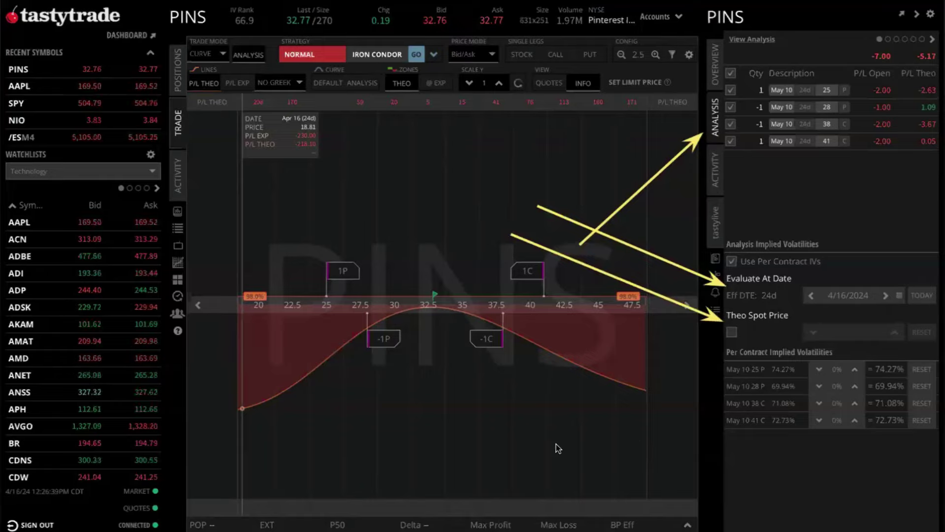
left_click_drag(541, 444, 720, 368)
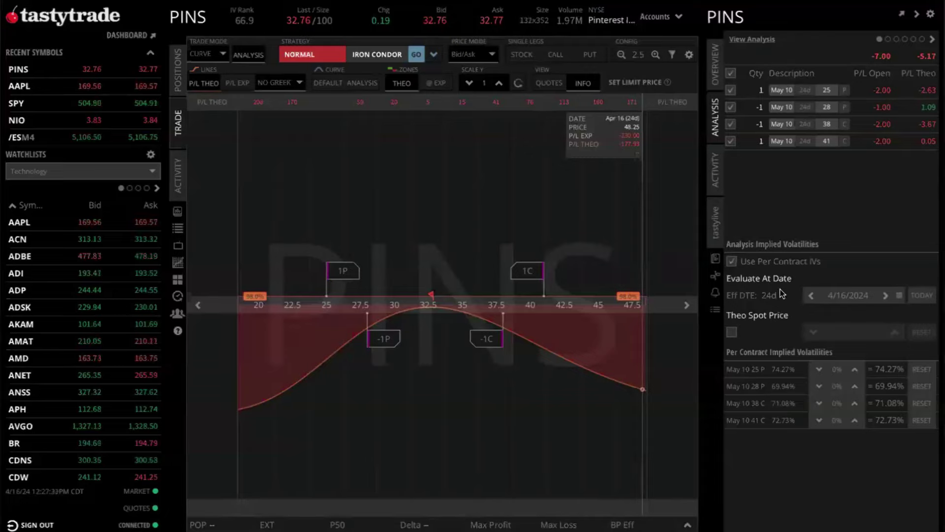
- Evaluate the iron condor at 4/30/2024 with the theo spot price enabled and set to 35.00
left_click(899, 296)
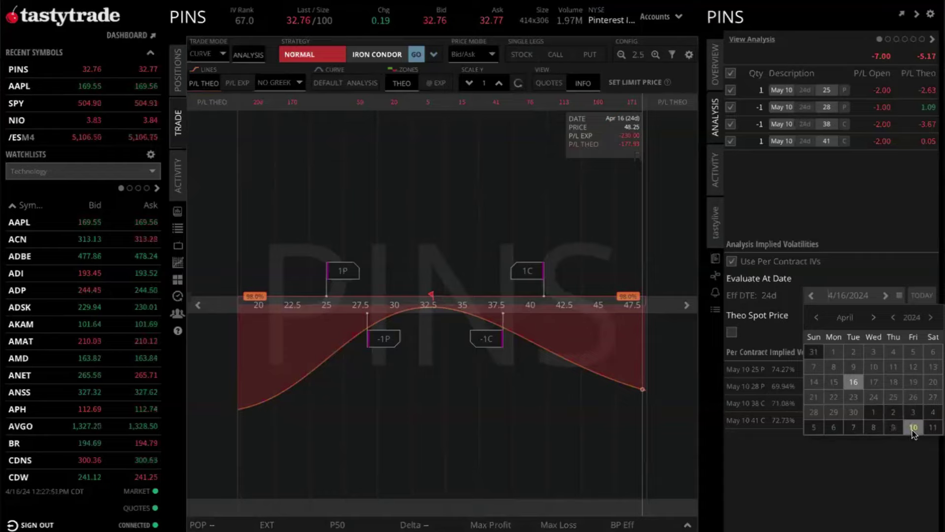
left_click(858, 412)
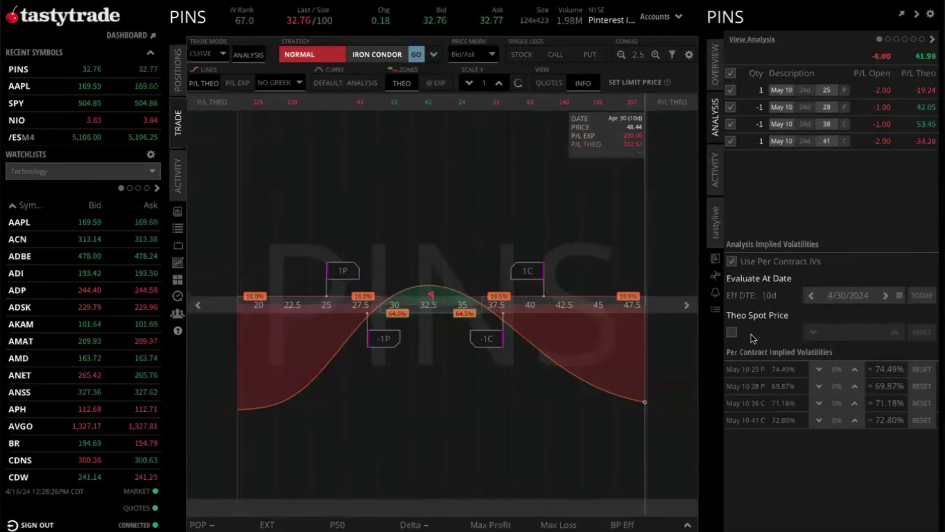
left_click(732, 332)
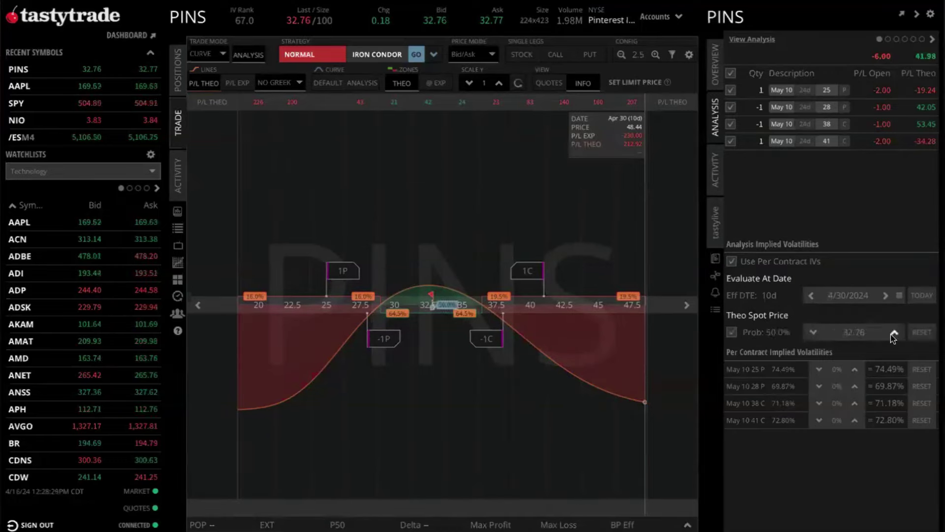
left_click_drag(869, 333, 846, 328)
type("33")
key("Return")
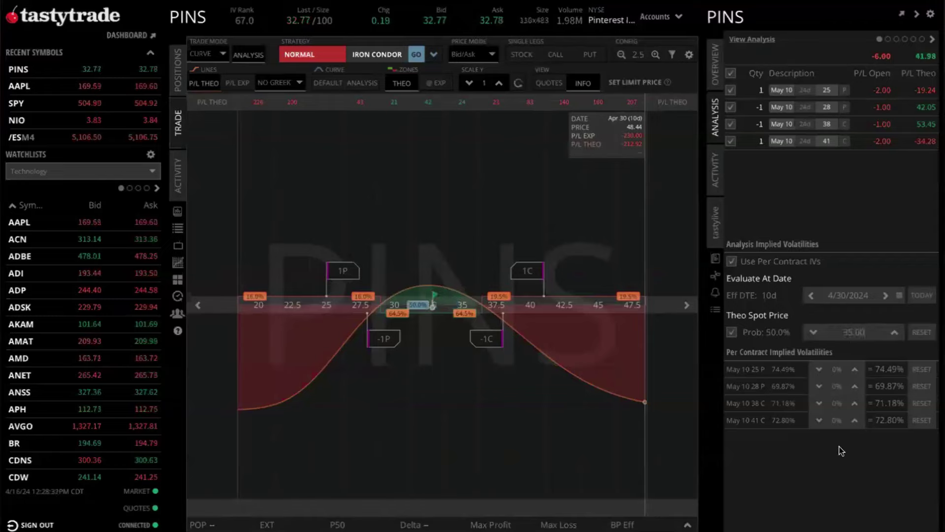
type("35")
key("Return")
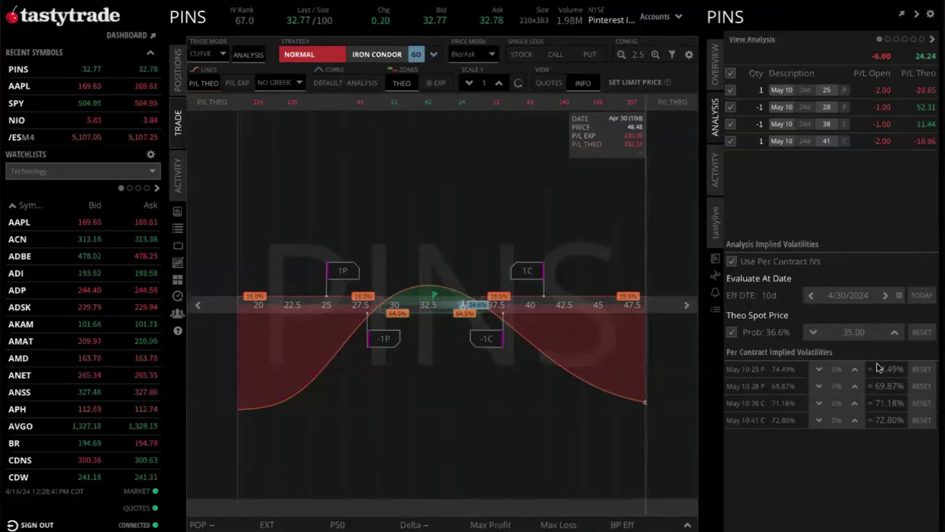
- Test higher and lower implied volatility on the May 10 28 put, finishing at a -2% adjustment
left_click(855, 387)
left_click(855, 387)
left_click(855, 387)
left_click(855, 387)
left_click(855, 386)
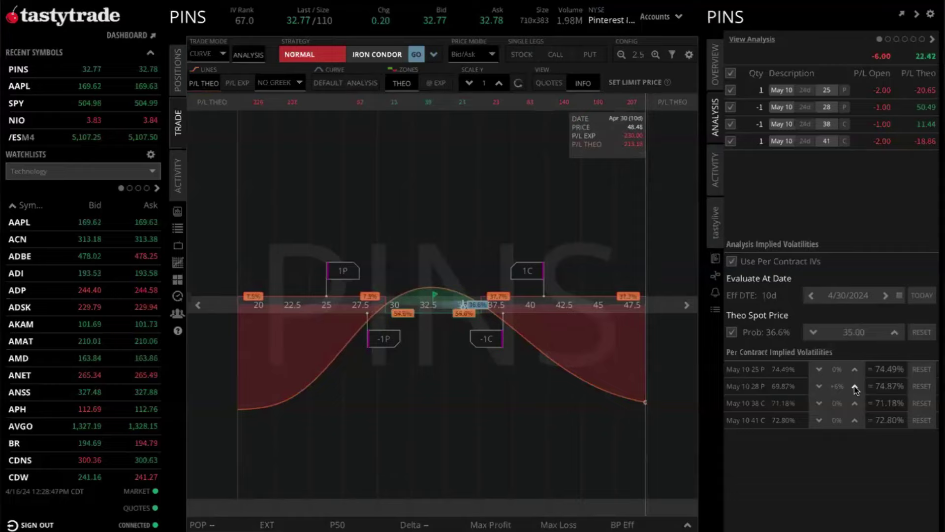
left_click(855, 386)
left_click(855, 386)
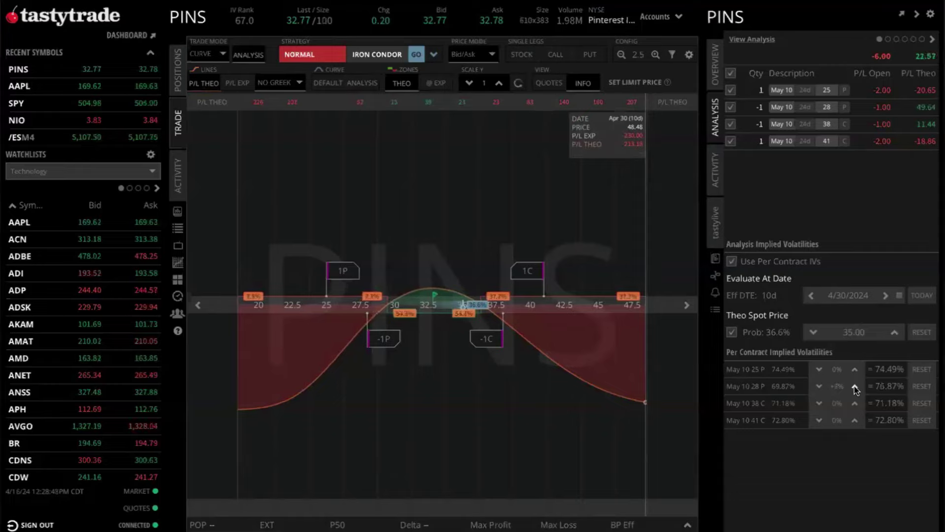
left_click(819, 386)
left_click(820, 387)
left_click(819, 386)
left_click(820, 386)
left_click(820, 387)
left_click(819, 387)
left_click(819, 387)
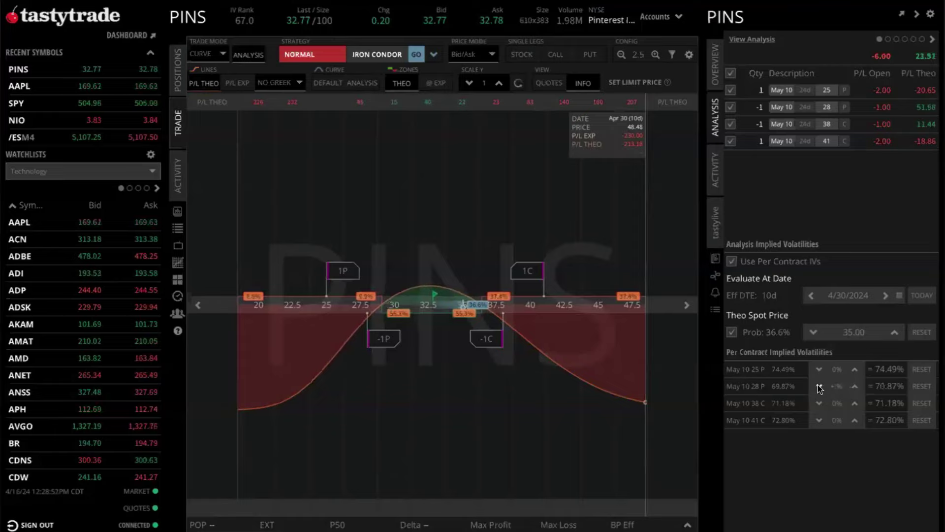
left_click(819, 386)
left_click(819, 387)
left_click(820, 386)
left_click(819, 387)
left_click(819, 386)
left_click(819, 386)
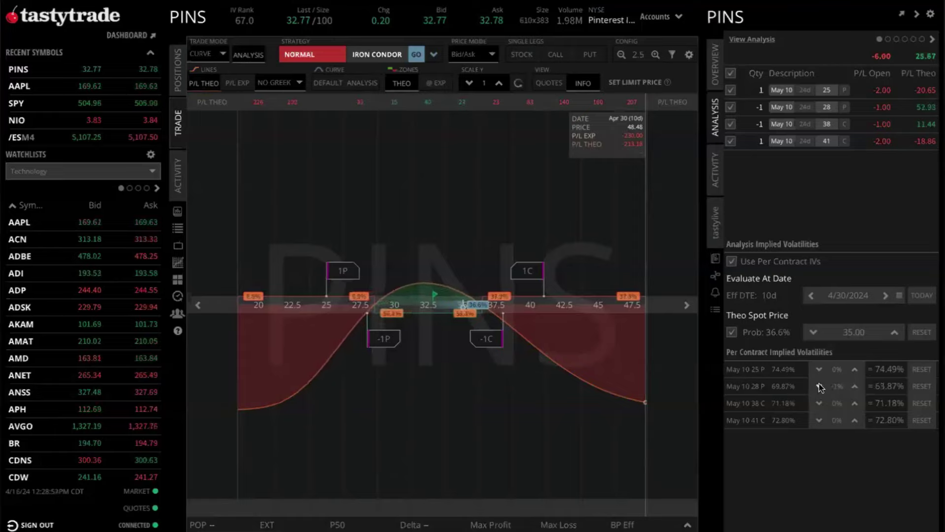
left_click(855, 387)
left_click(856, 386)
left_click(855, 387)
left_click(855, 387)
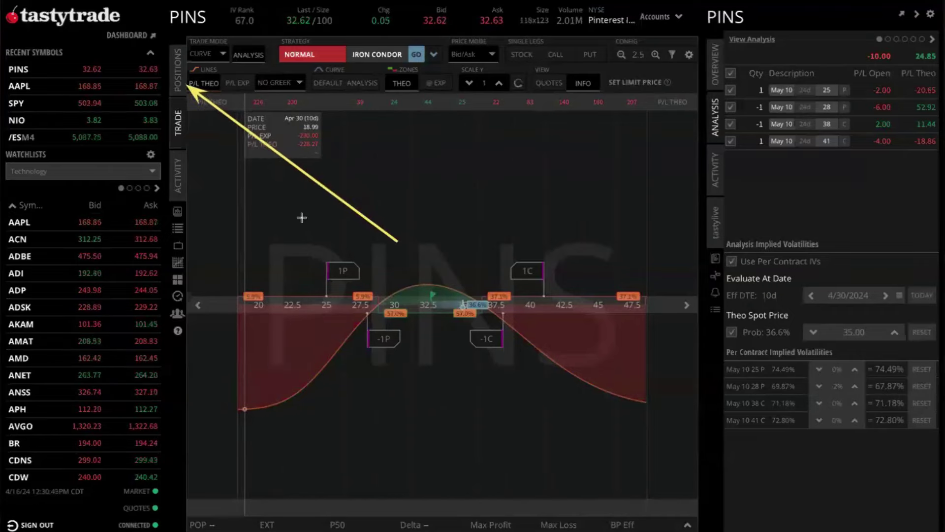
- Return the trade mode to Table and expand the PINS iron condor legs among the positions
left_click(243, 90)
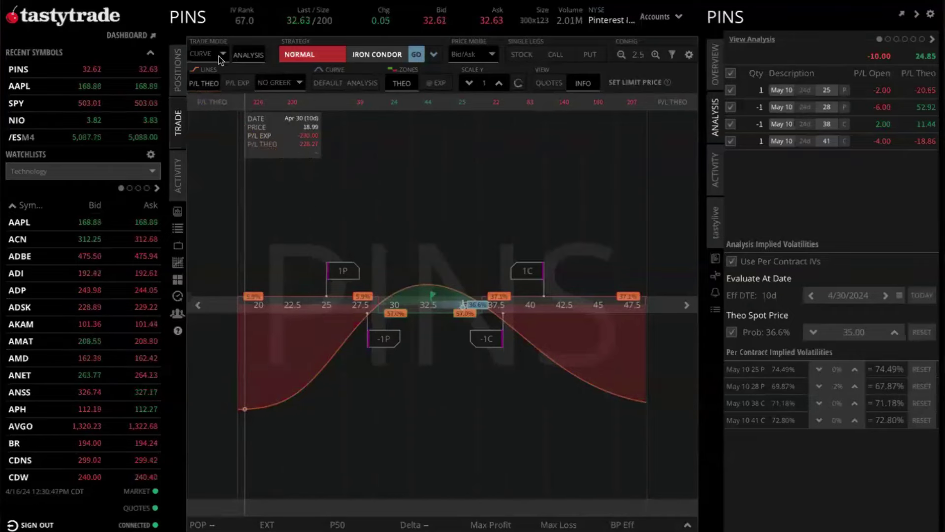
left_click(221, 53)
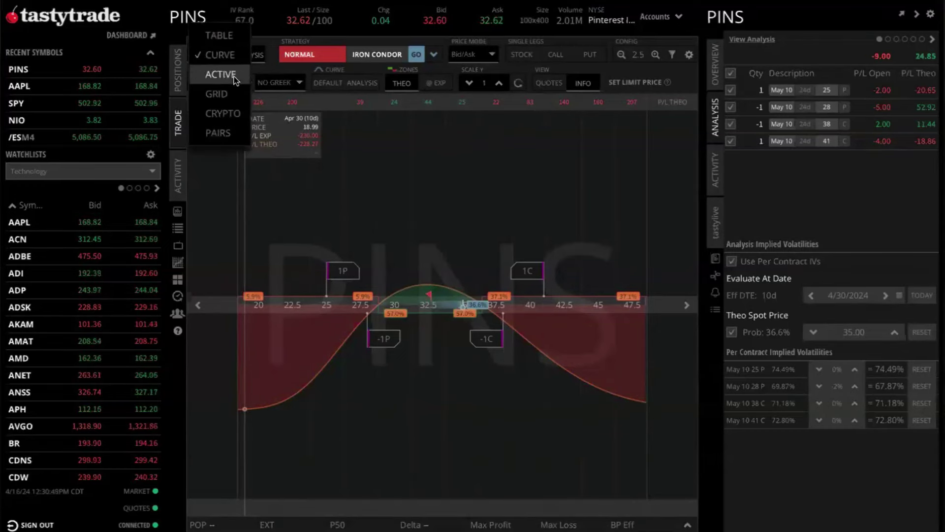
left_click(224, 34)
left_click(180, 69)
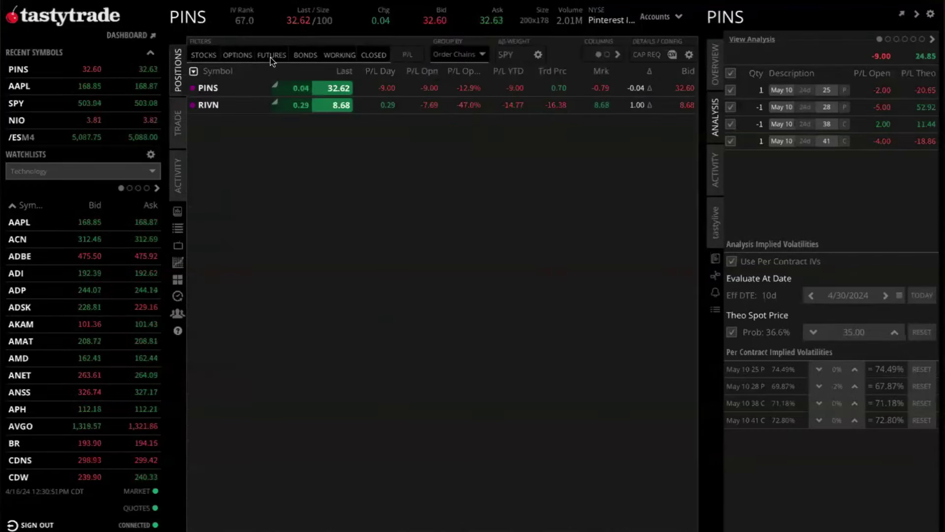
left_click(213, 92)
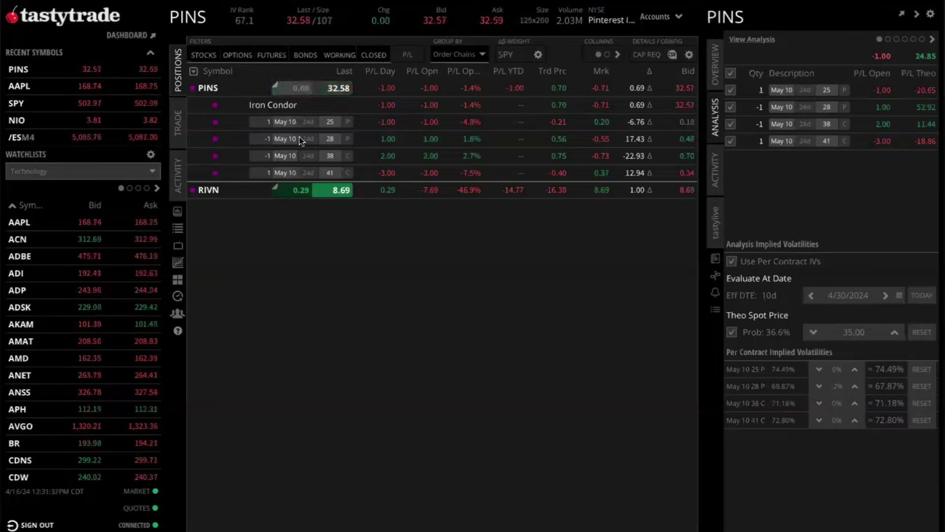
- Try grouping the positions by Symbol and by Custom, and restore the Order Chains grouping
left_click(474, 56)
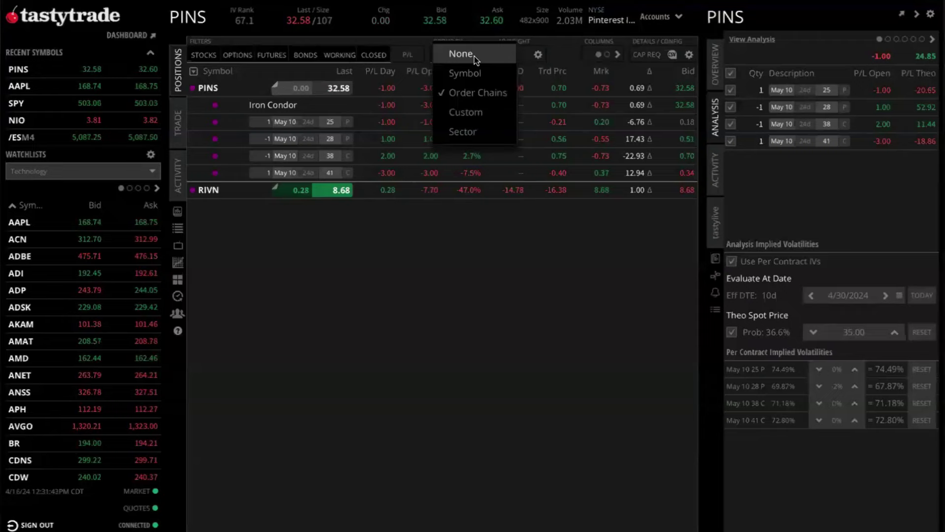
left_click(473, 74)
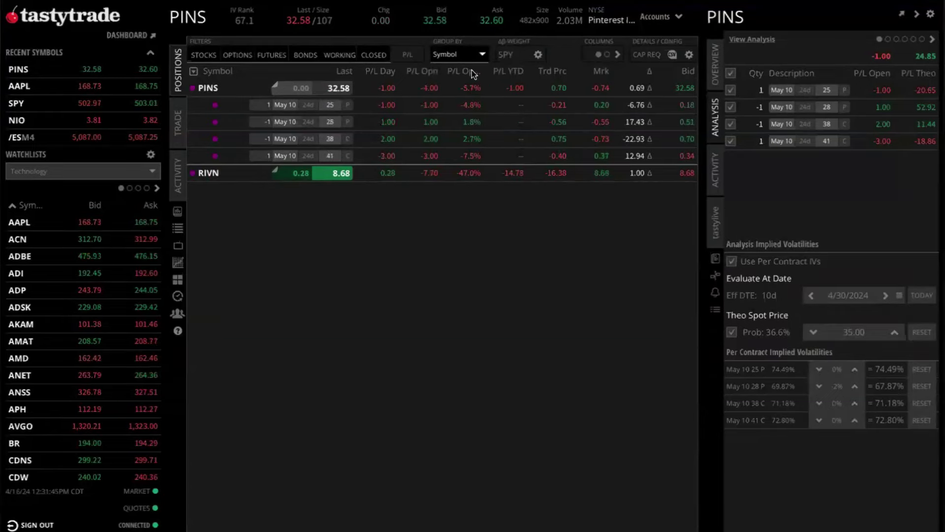
left_click(472, 56)
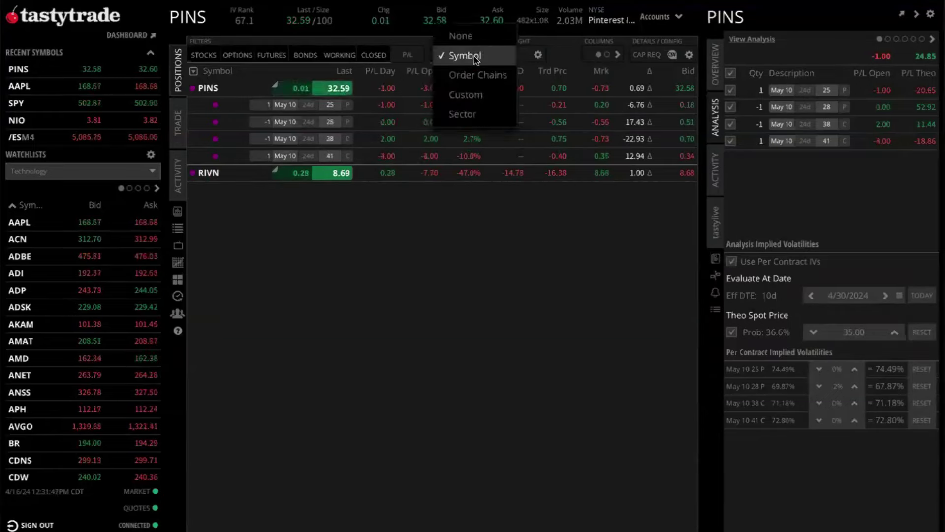
left_click(464, 94)
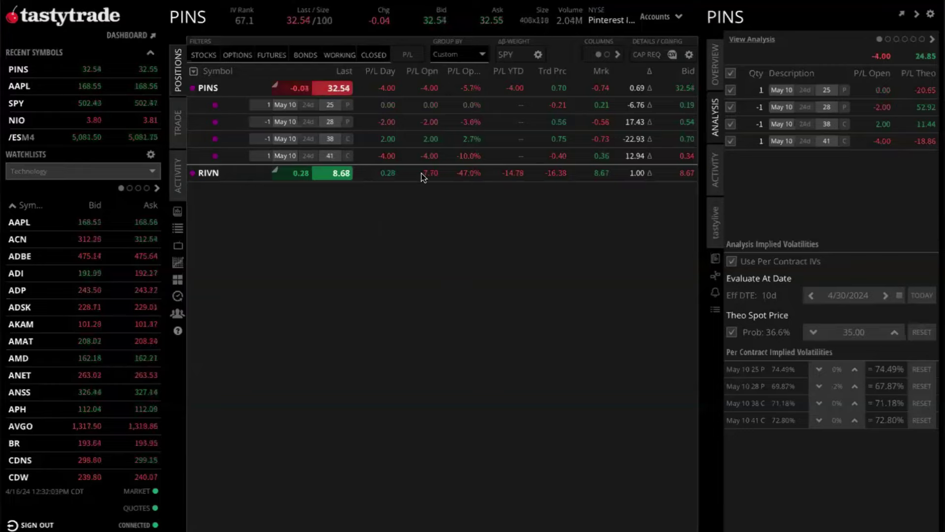
left_click(460, 54)
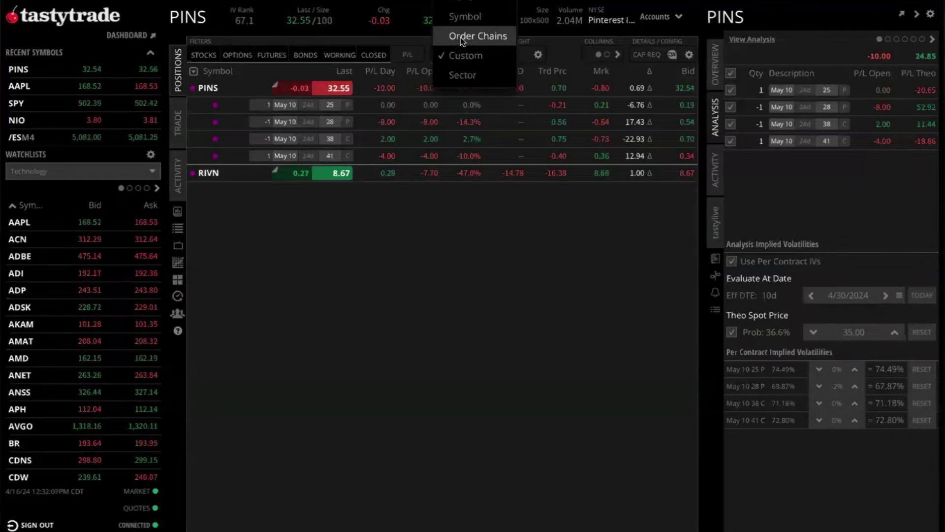
left_click(460, 37)
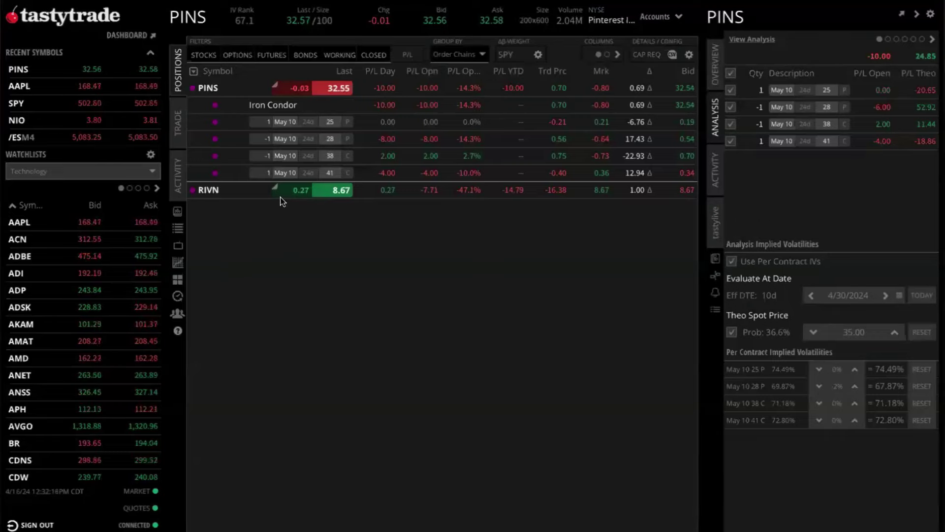
- Roll the strikes of the May 10 25 and 28 puts up from the expanded iron condor position
left_click(235, 123)
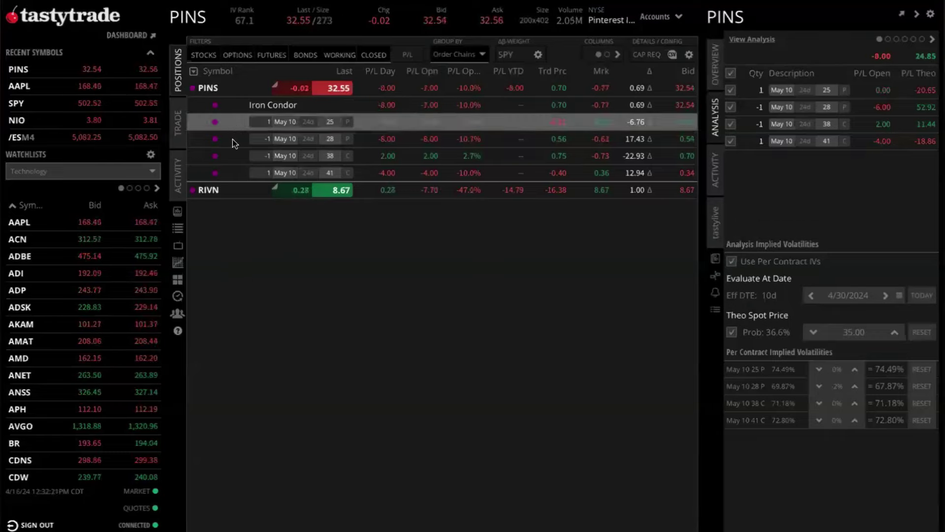
left_click(232, 139, "shift")
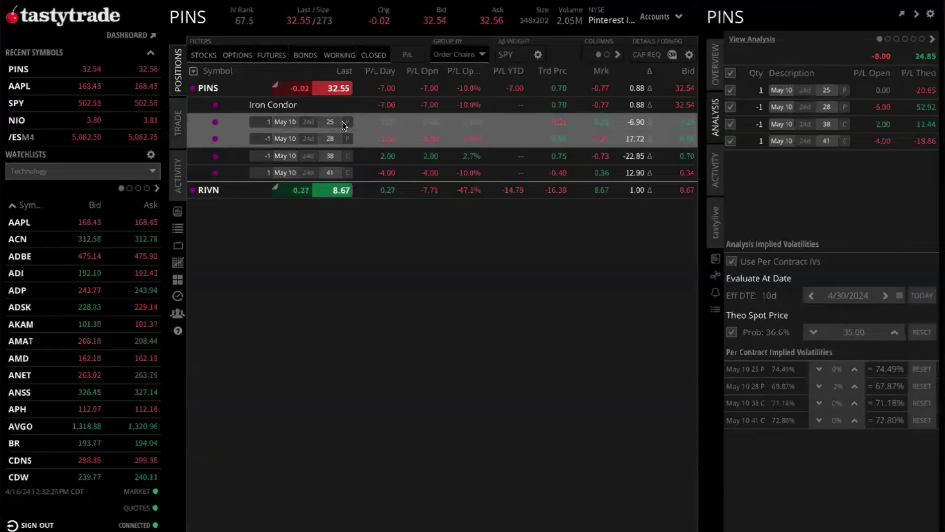
right_click(230, 129)
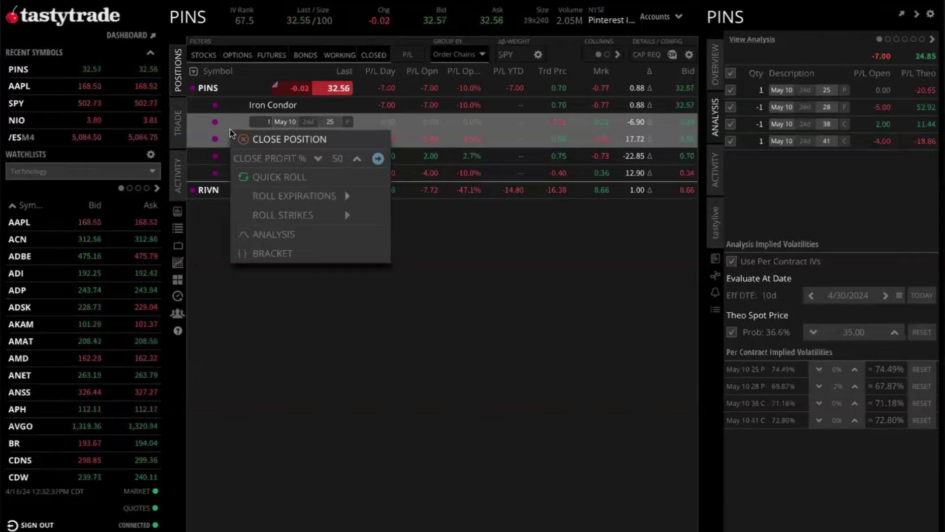
mouse_move(295, 196)
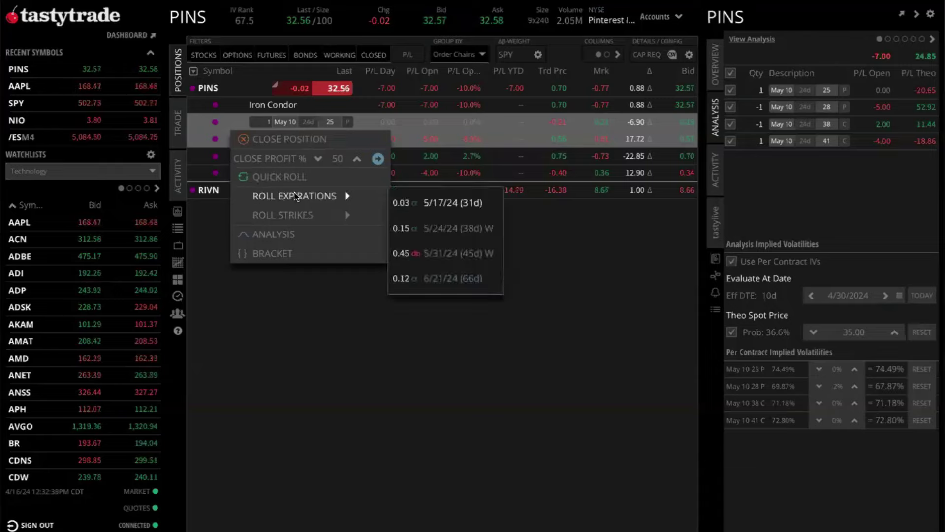
mouse_move(297, 213)
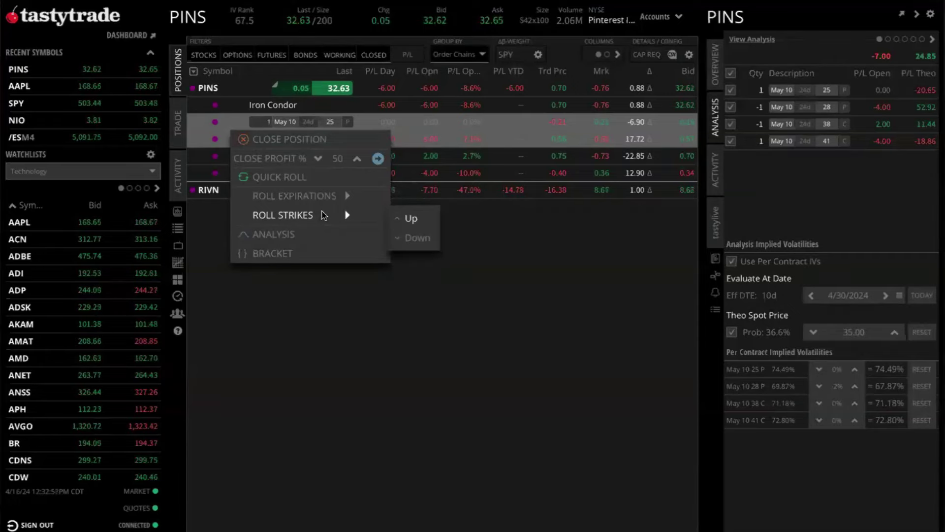
left_click(405, 219)
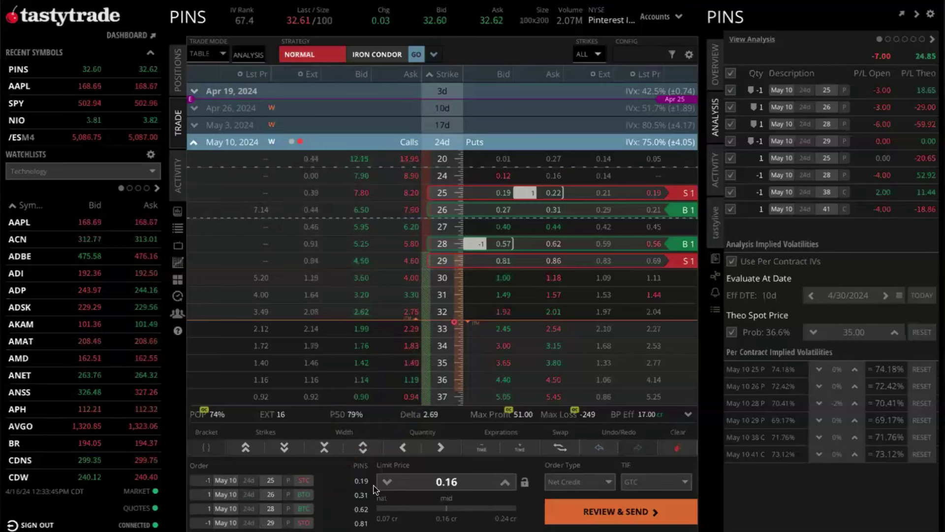
- Try moving the sold May 10 29 put to the 30 strike, and bring it back to 29
left_click(489, 261)
left_click_drag(481, 261, 480, 280)
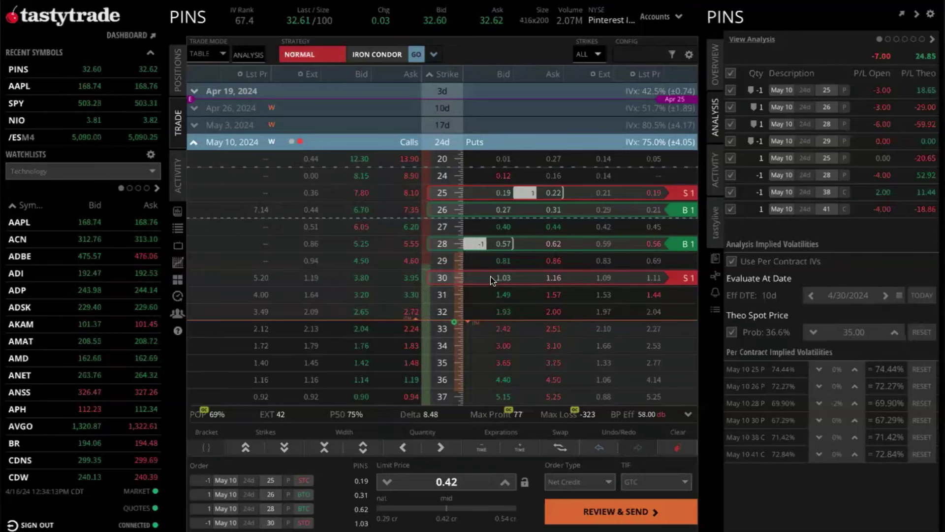
left_click_drag(491, 277, 488, 261)
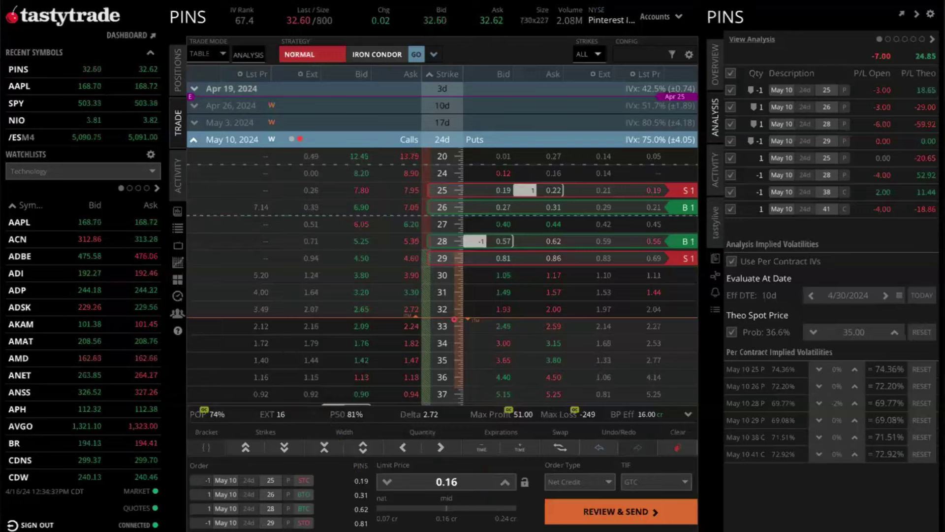
- Lower the roll order's limit price to a 0.03 net credit and send the order
left_click(387, 482)
left_click(387, 482)
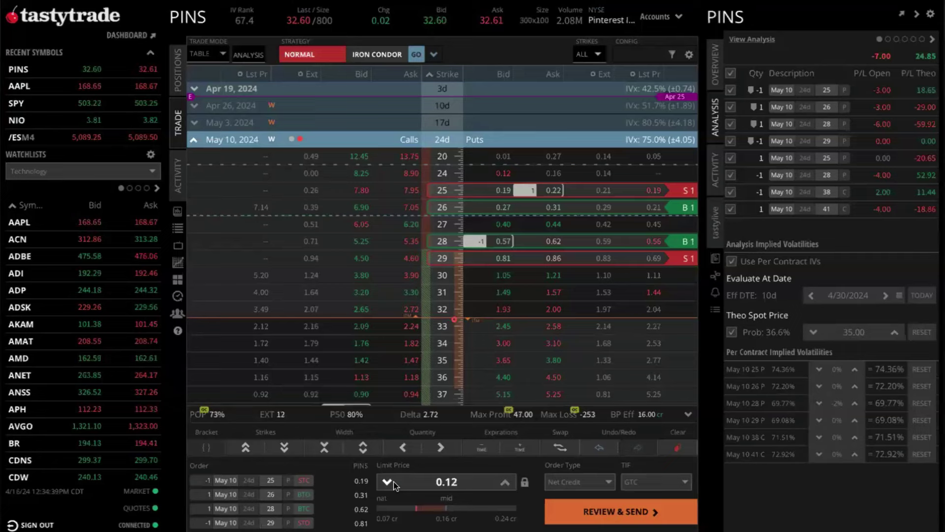
left_click(387, 482)
left_click(505, 483)
left_click(384, 481)
left_click(384, 482)
left_click(384, 481)
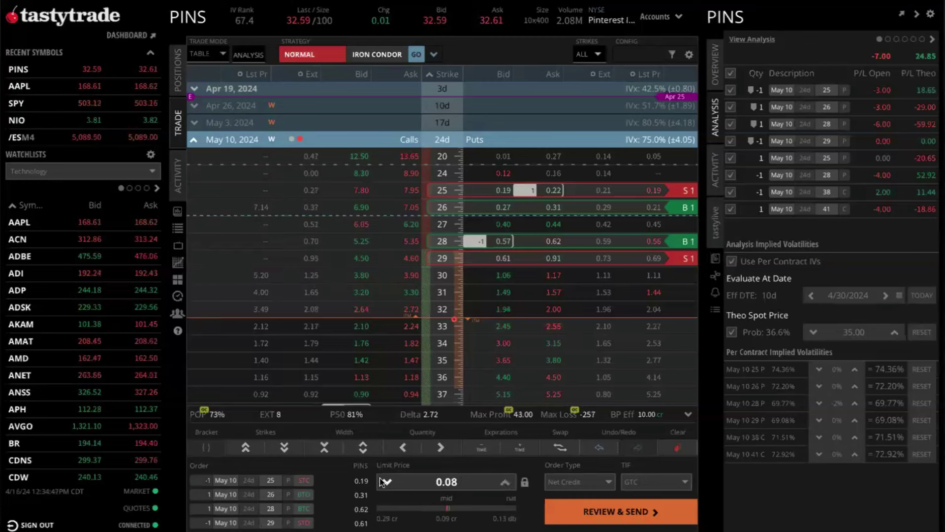
left_click(383, 482)
left_click(383, 481)
left_click(384, 481)
left_click(384, 481)
left_click(384, 482)
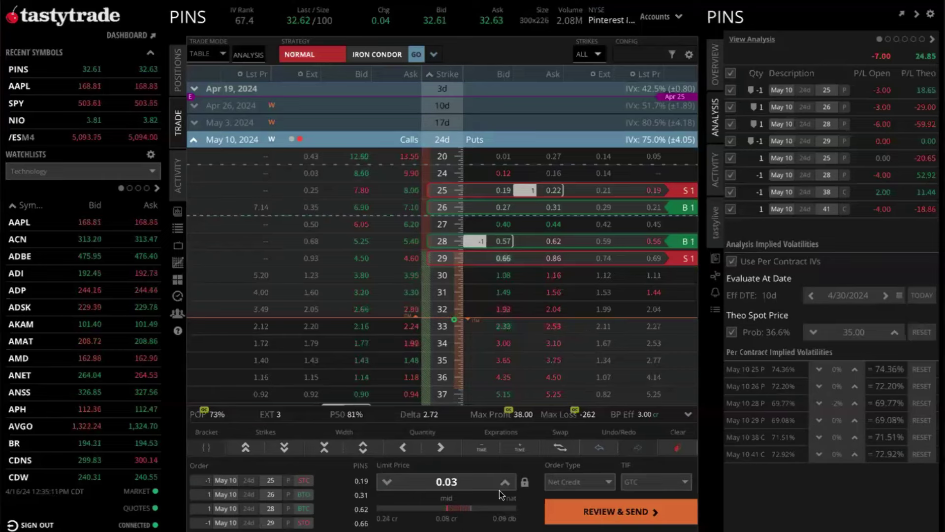
left_click(586, 512)
left_click(593, 512)
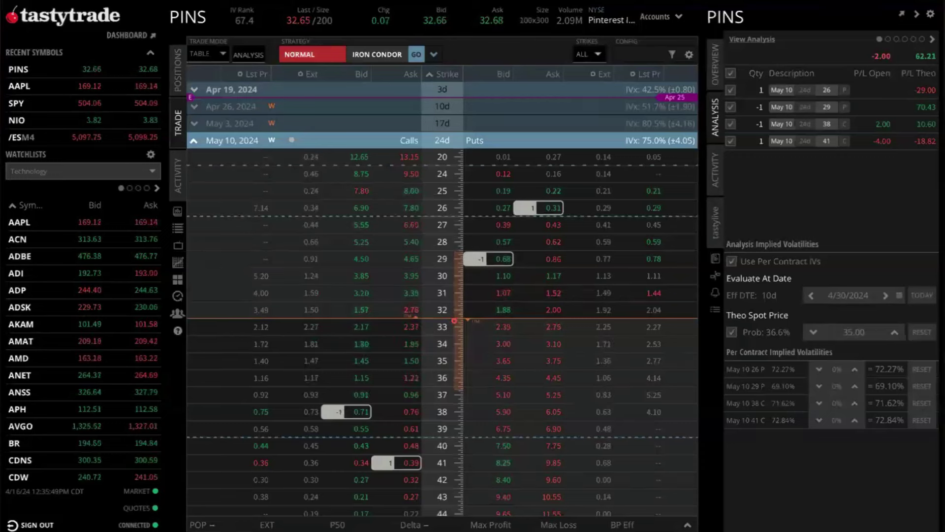
- Open the PINS order chains and examine the roll, the original iron condor and the average trade price
left_click_drag(588, 372, 700, 287)
left_click_drag(657, 380, 710, 291)
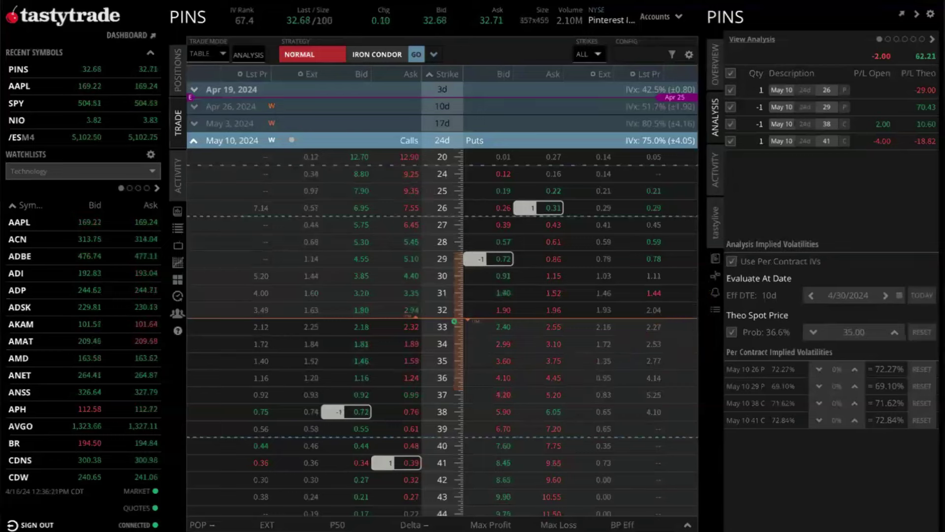
left_click(716, 276)
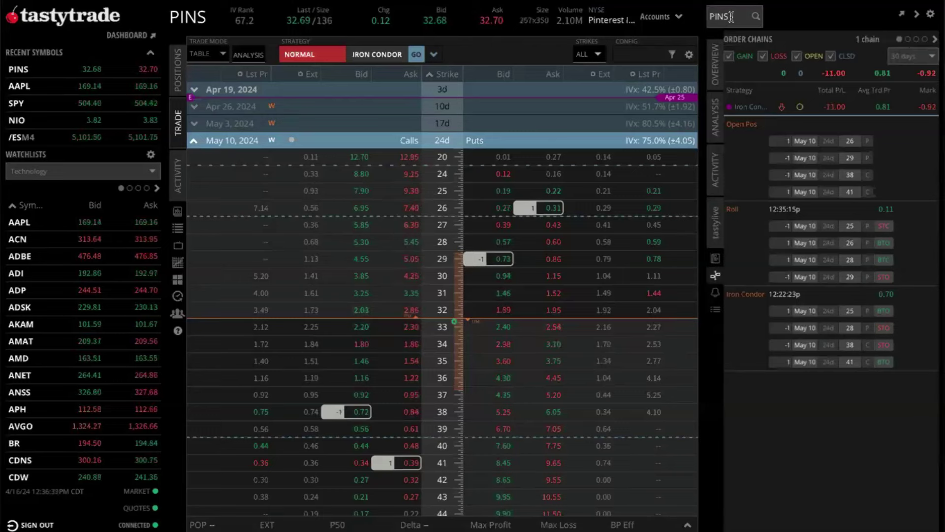
double_click(731, 17)
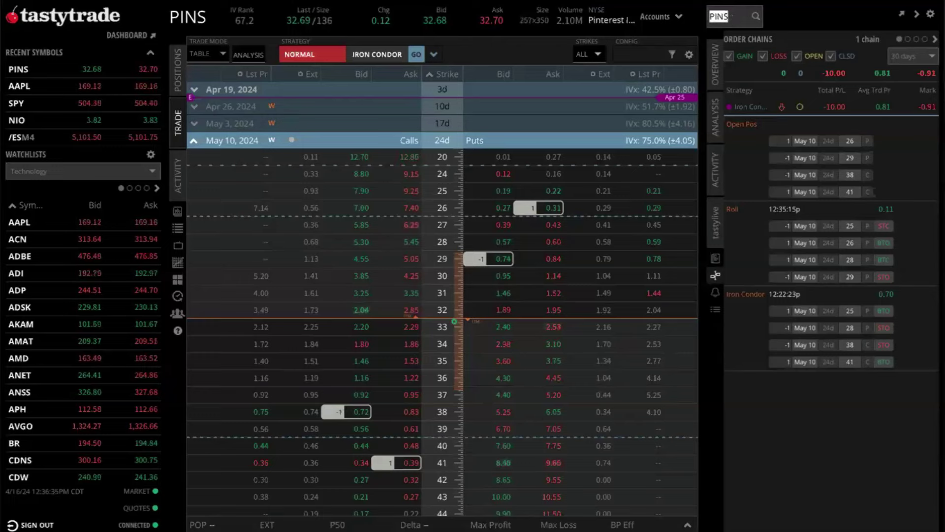
key("Return")
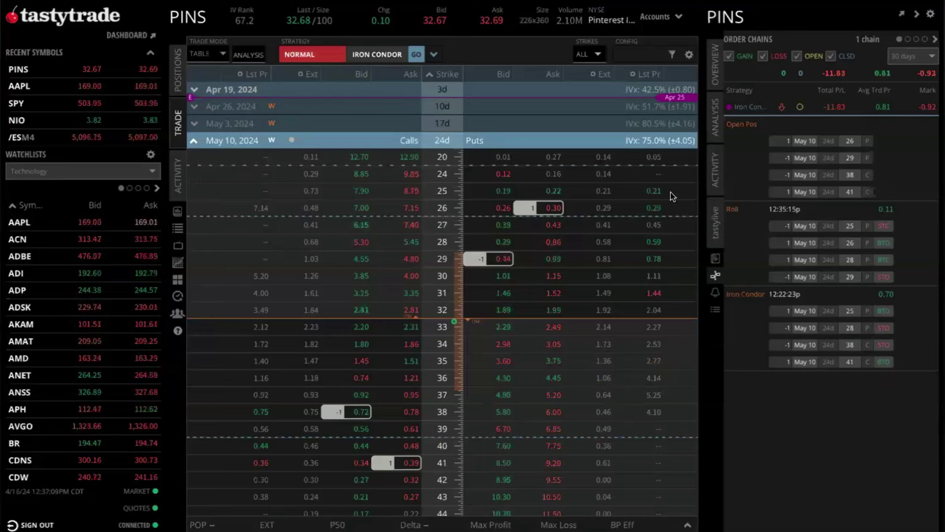
mouse_move(649, 209)
left_mouse_down()
mouse_move(863, 138)
mouse_move(872, 113)
left_mouse_up()
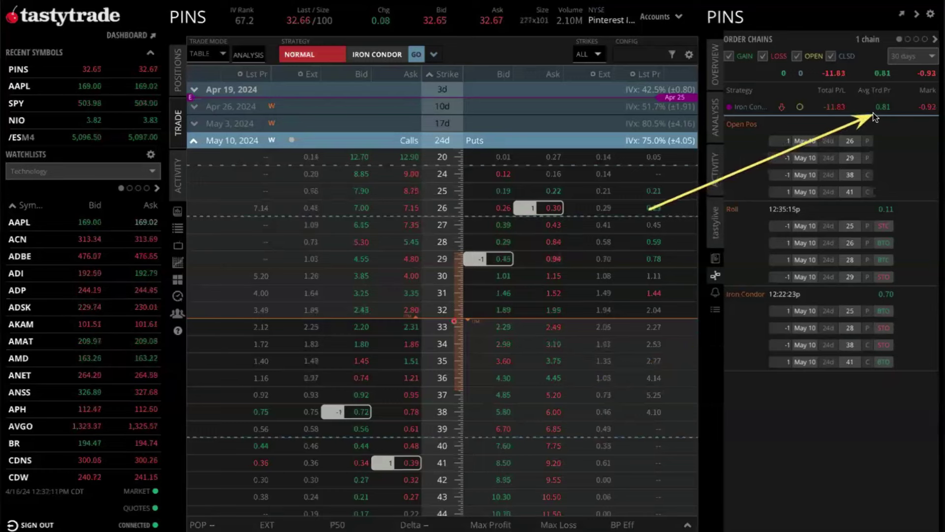
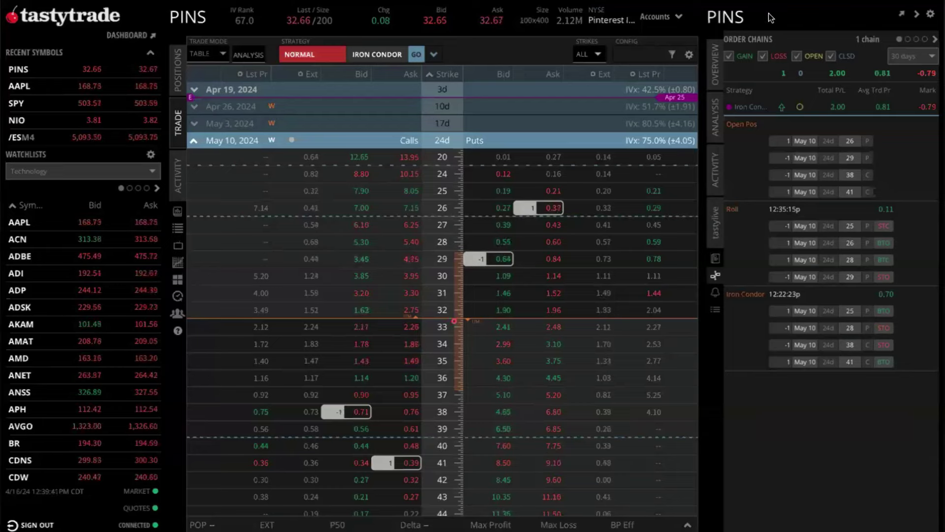
- In the PINS overview's position detail, select the four open May 10 legs: 26 put, 29 put, 38 call and 41 call
left_click(719, 86)
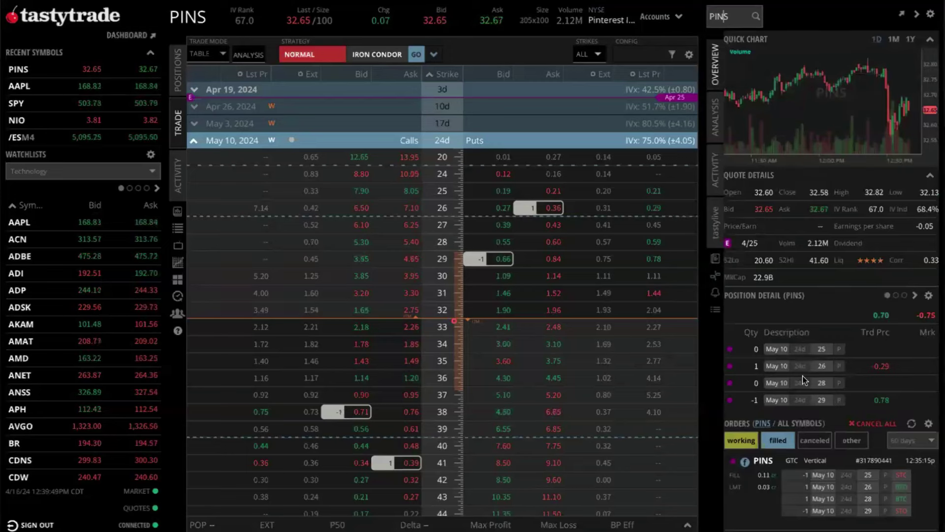
scroll(802, 376, "down", 1)
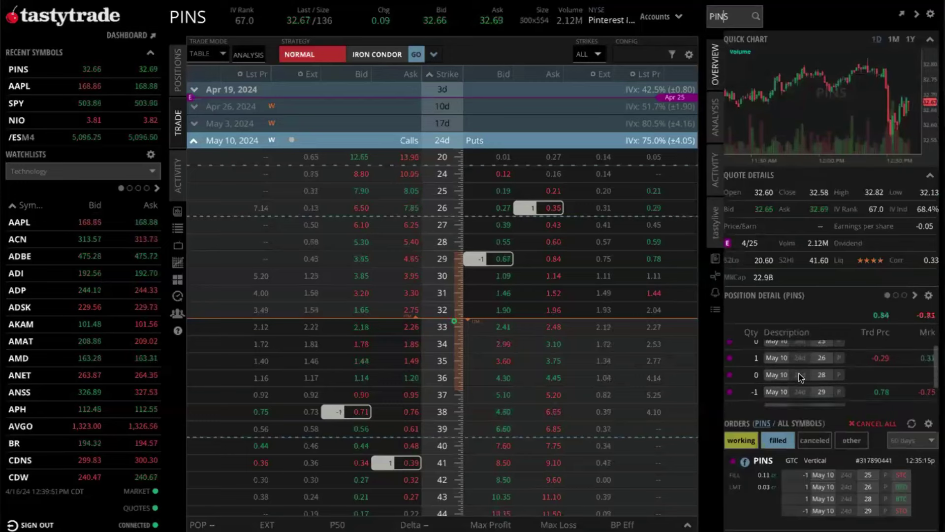
scroll(800, 374, "up", 1)
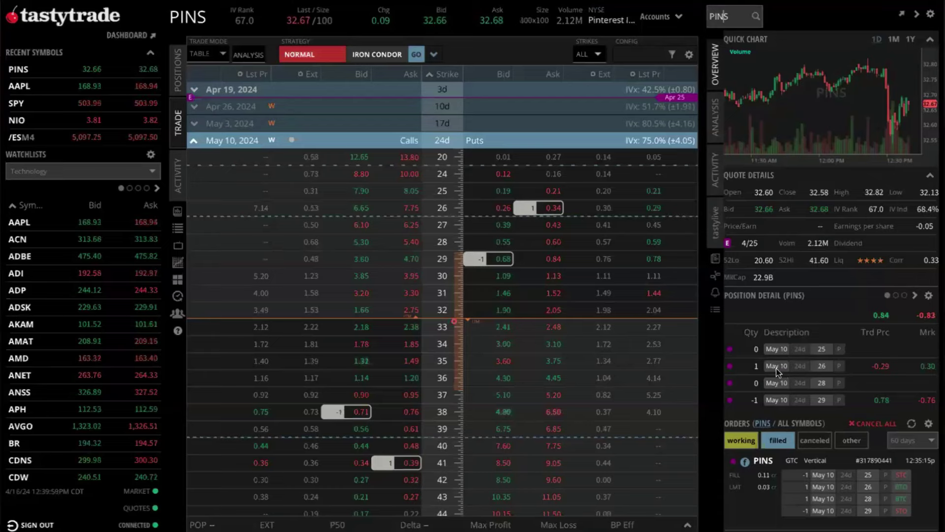
left_click(750, 369)
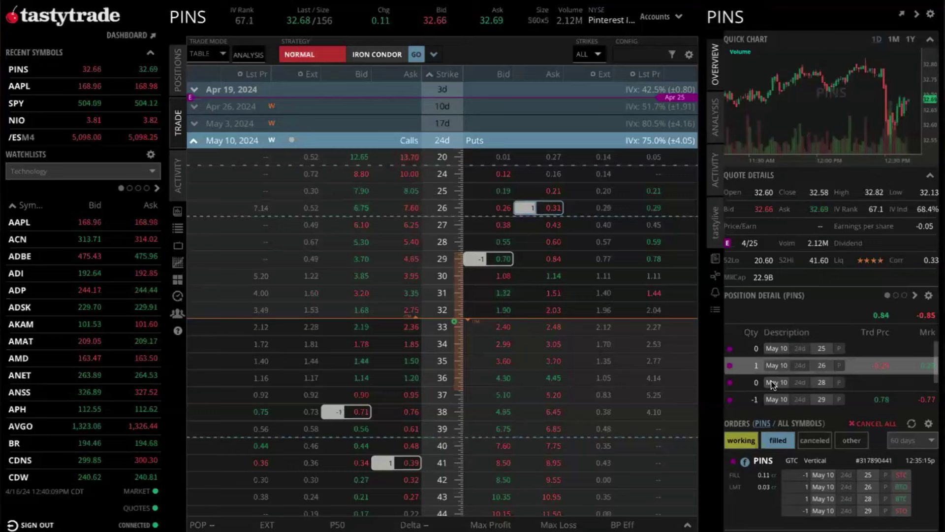
scroll(773, 381, "down", 1)
left_click(755, 392)
scroll(775, 378, "down", 1)
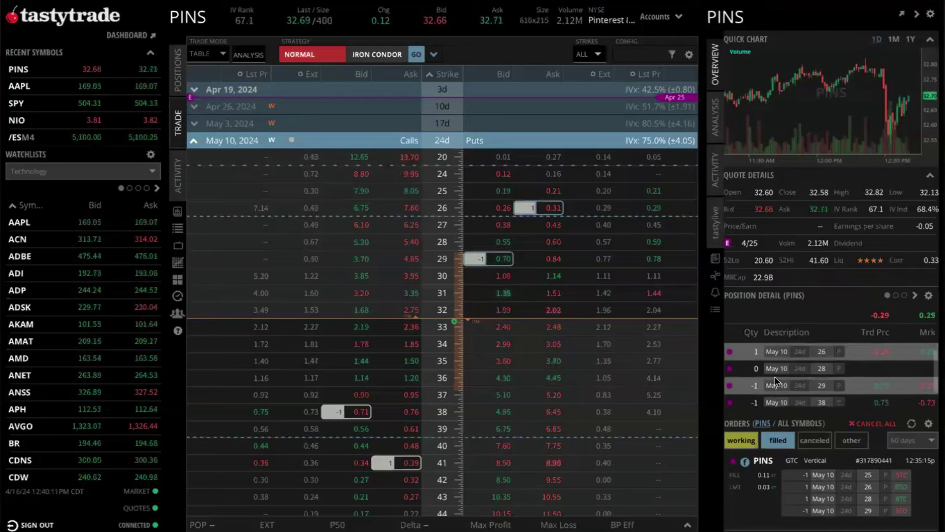
left_click(754, 380, "ctrl")
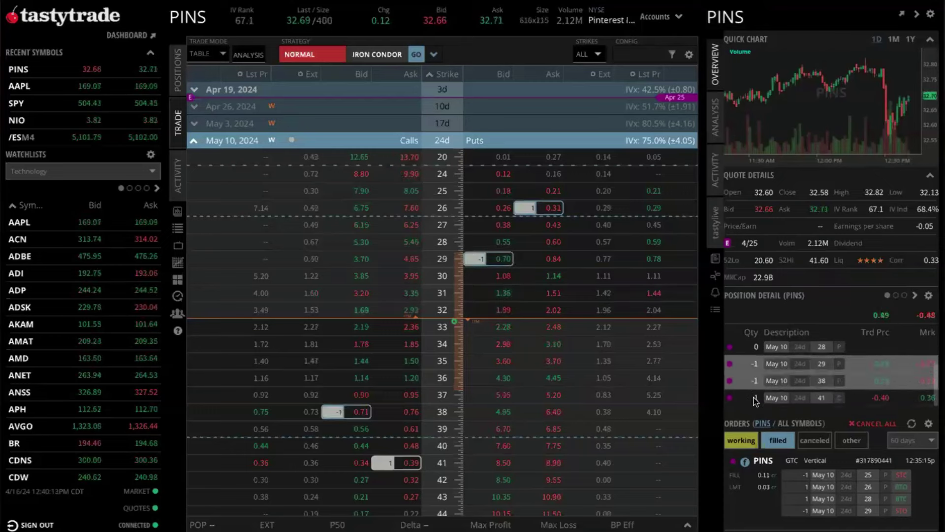
left_click(754, 399, "ctrl")
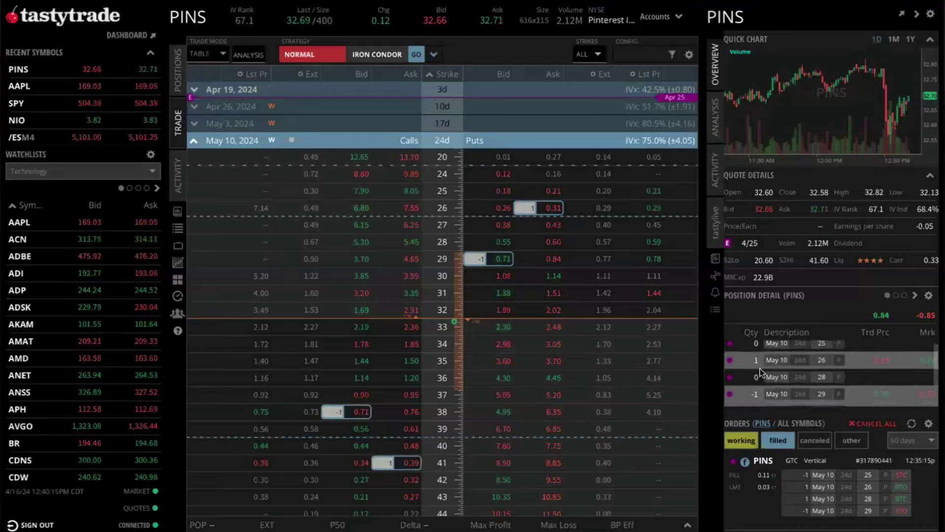
scroll(763, 368, "up", 2)
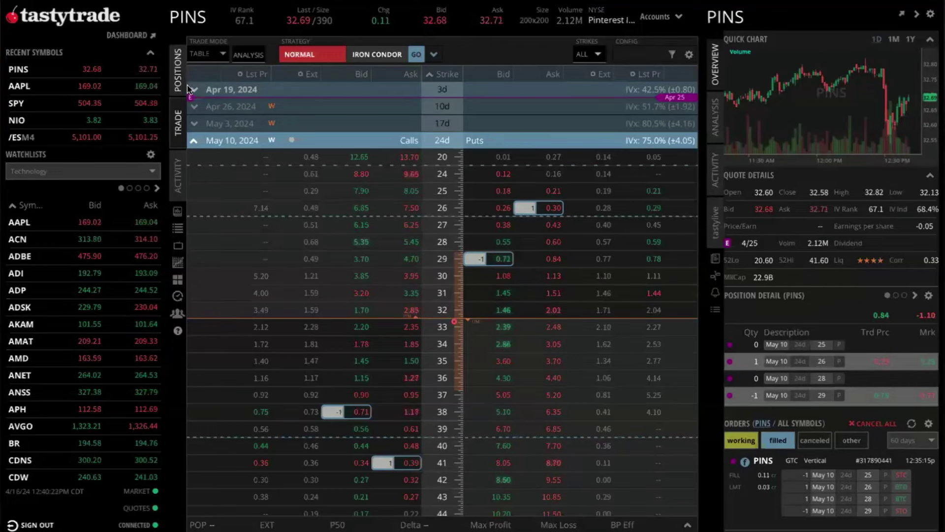
- Show the positions at full width and create a closing order for the four selected iron condor legs
left_click(178, 69)
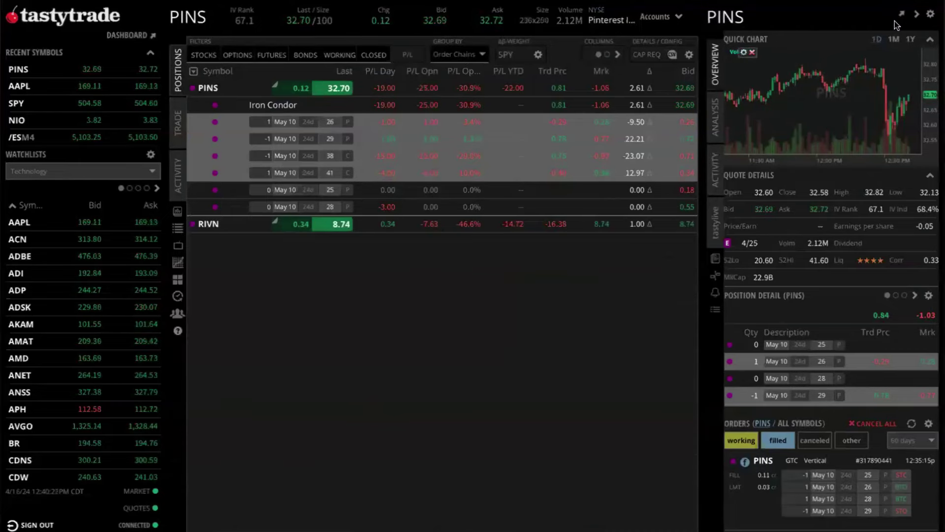
left_click(916, 14)
left_click(703, 17)
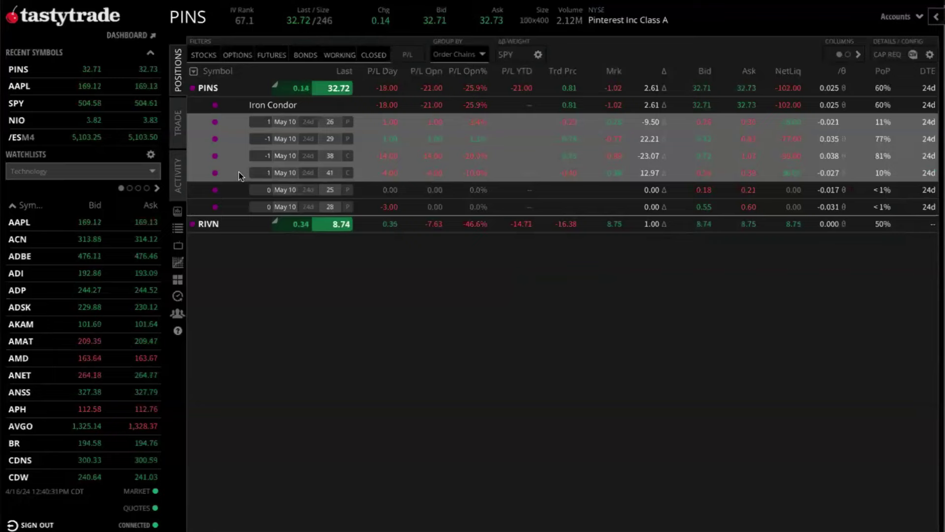
left_click(232, 93)
left_click(233, 94)
right_click(230, 146)
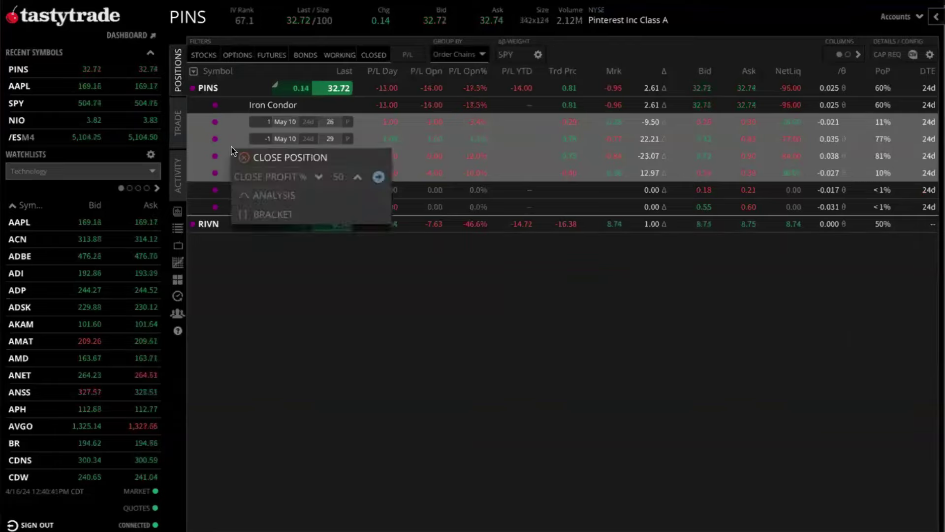
left_click(293, 157)
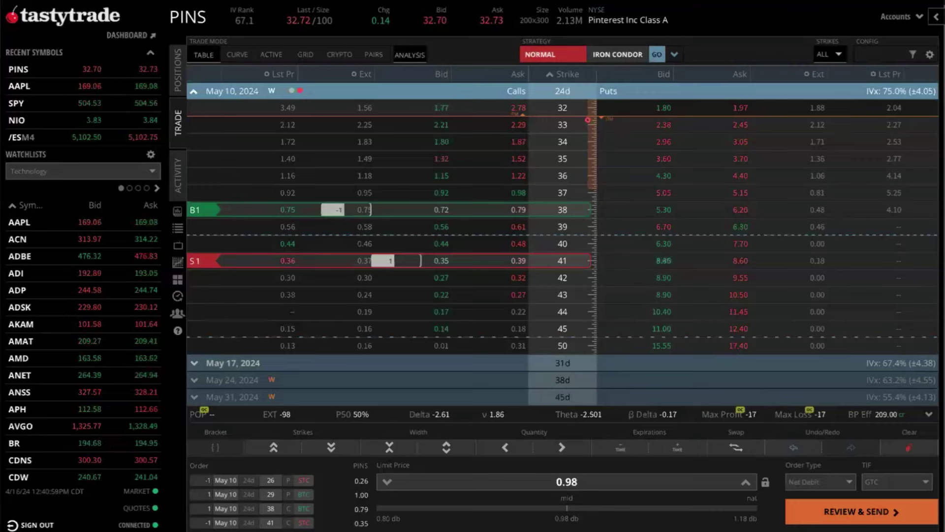
- Change the closing order's type to Stop Limit, with a stop price of 1.50 and a limit price of 1.55
left_click(838, 485)
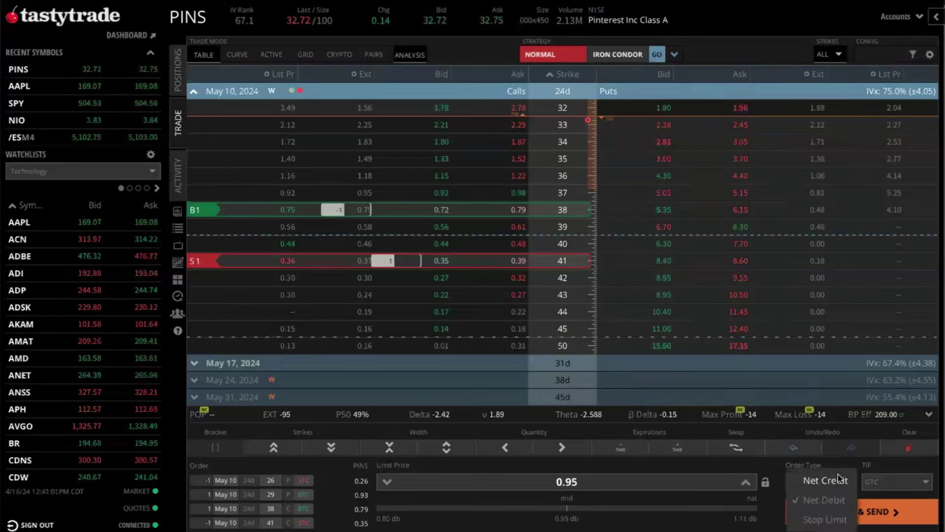
left_click(823, 520)
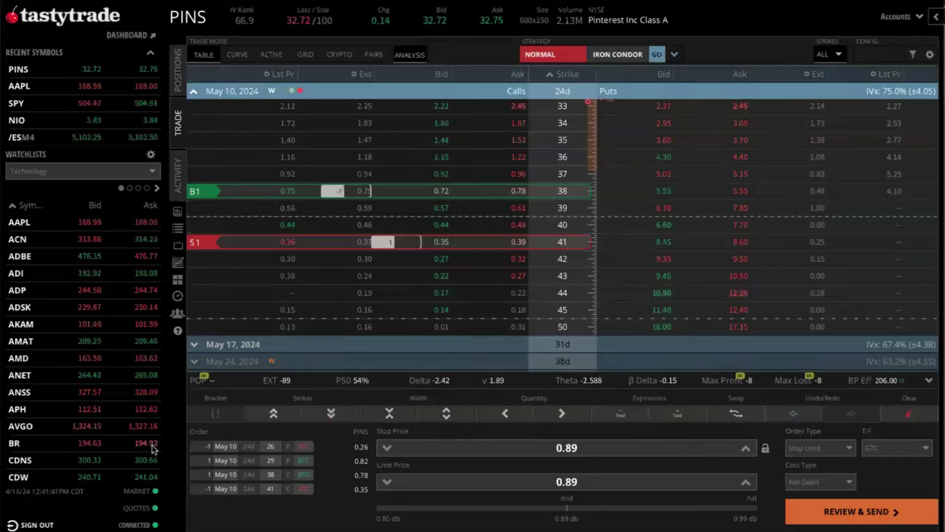
left_click(547, 442)
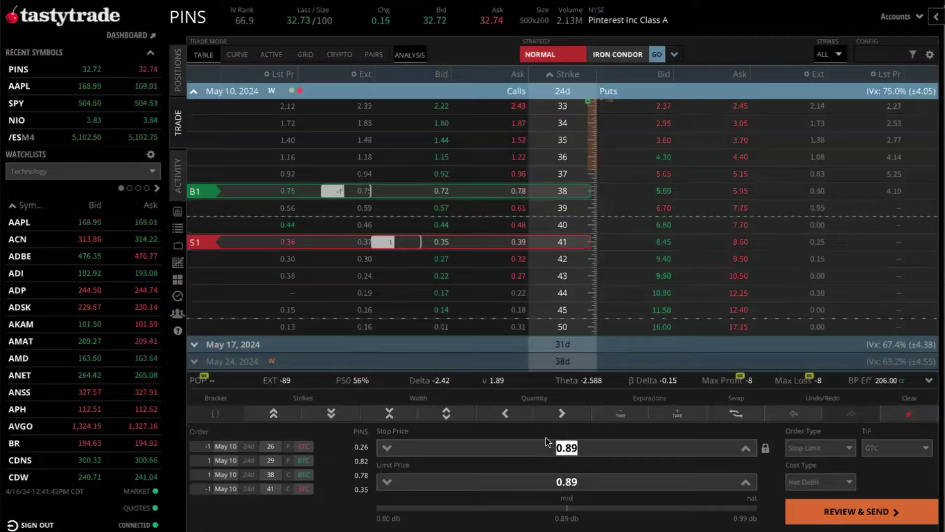
type("1.59")
key("BackSpace")
type("0")
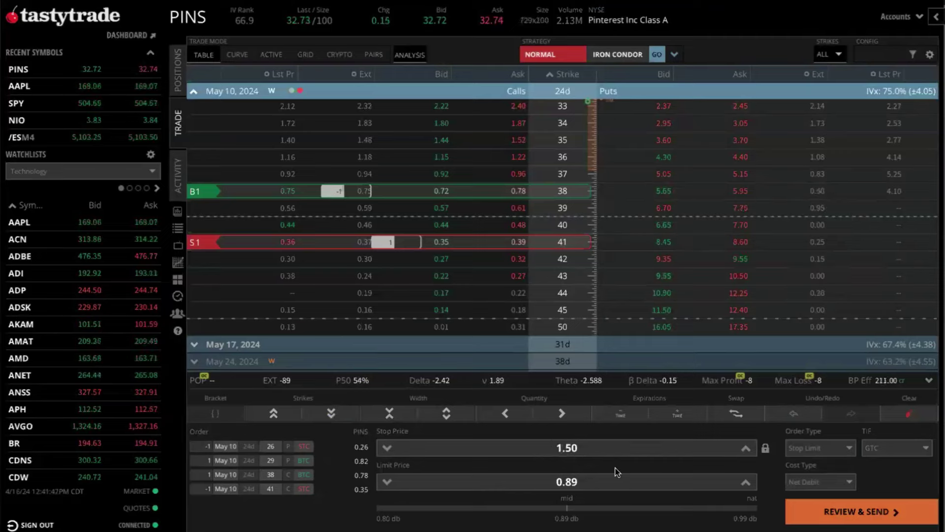
left_click(581, 481)
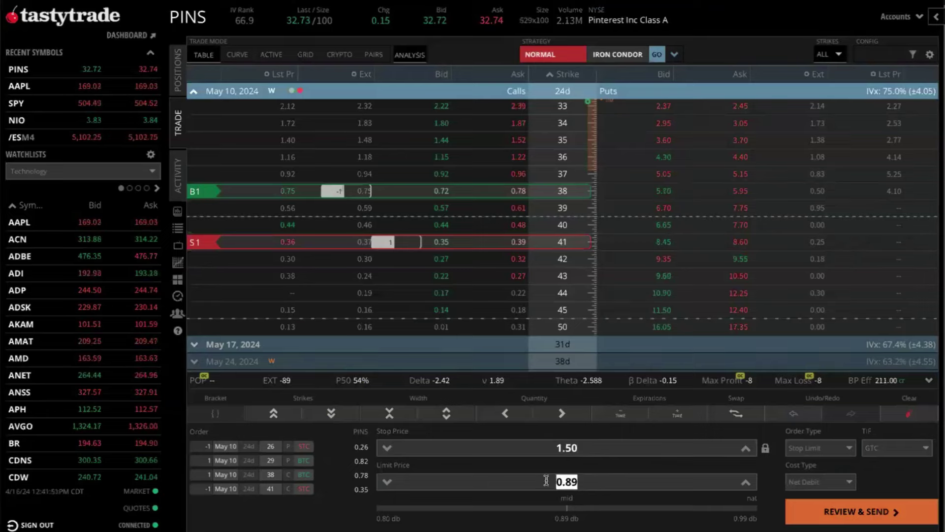
type("1.55")
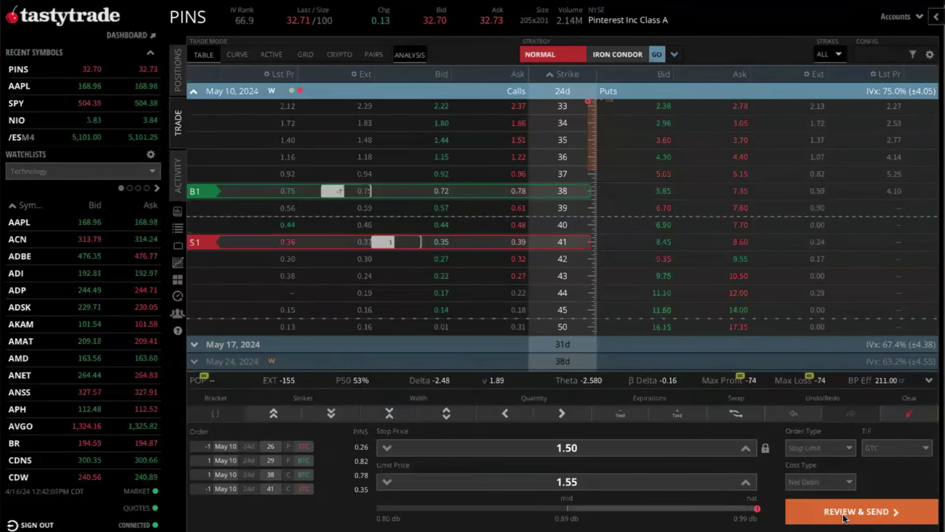
- Review and send the stop limit closing order, and dismiss its notification
left_click(861, 511)
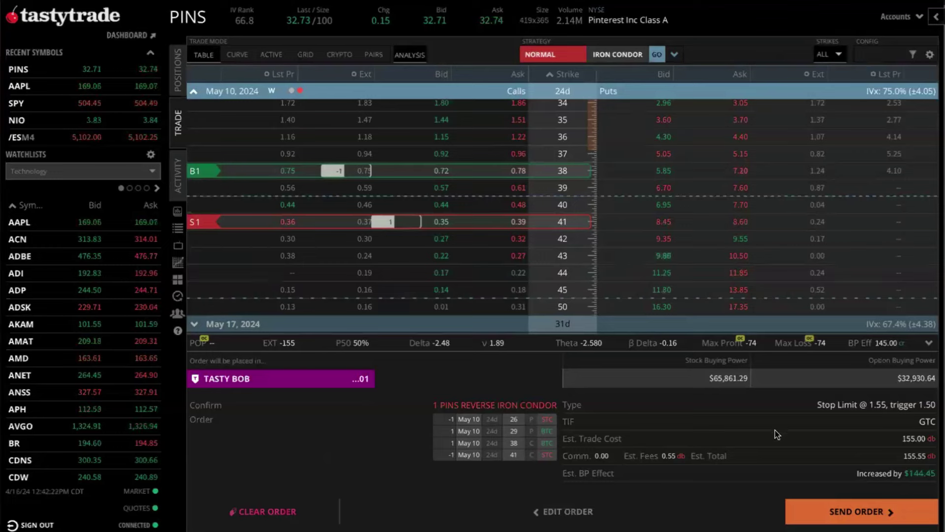
left_click(840, 512)
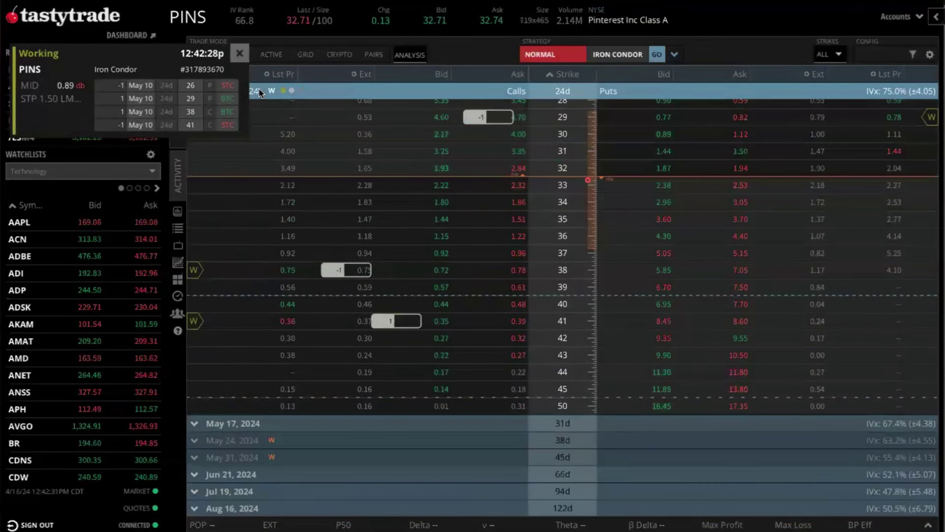
left_click(240, 53)
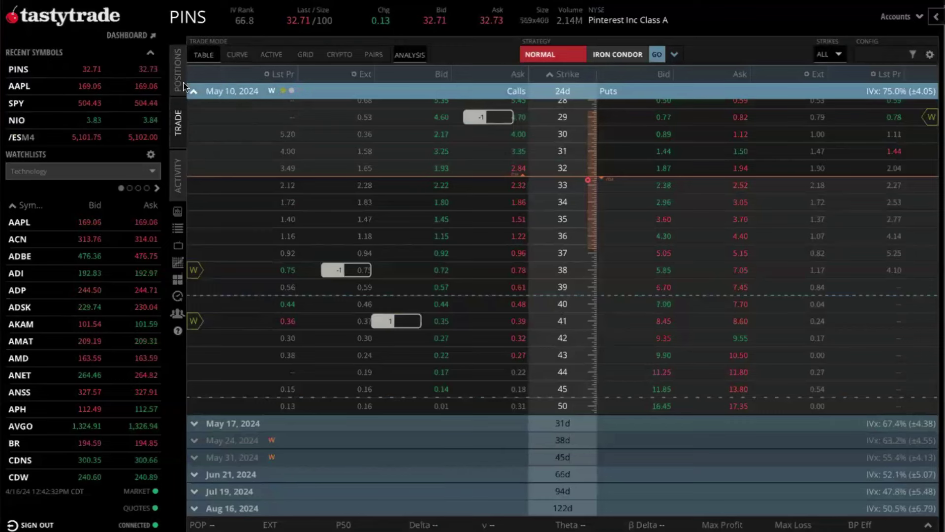
- Show the open positions and cancel the working stop limit order on the PINS iron condor
left_click(177, 70)
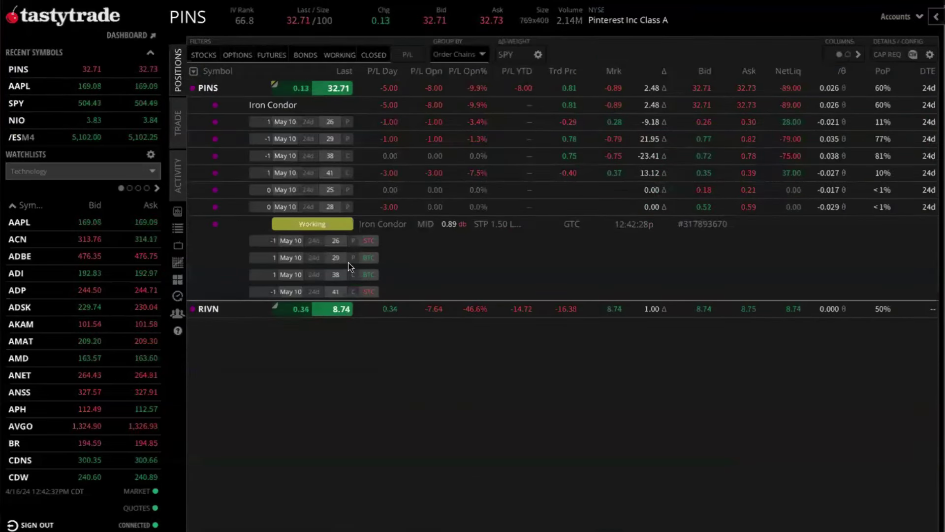
right_click(401, 258)
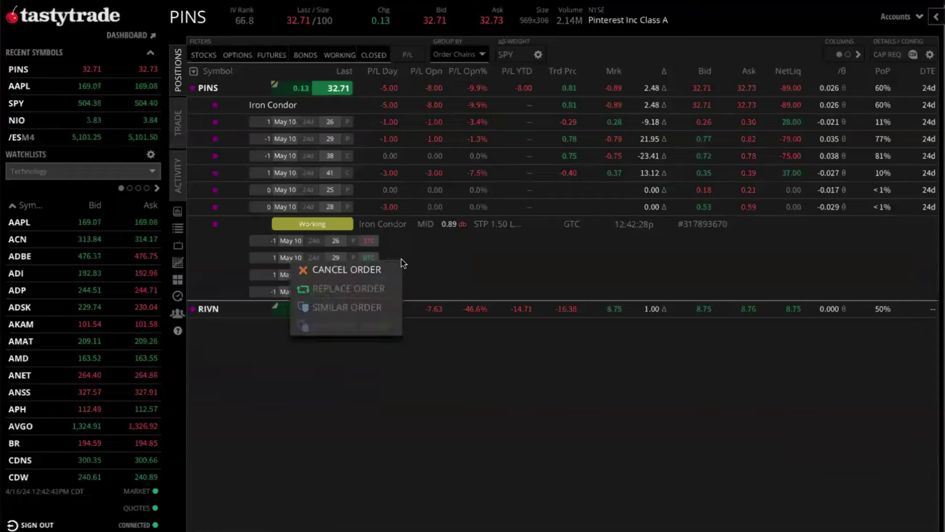
left_click(358, 269)
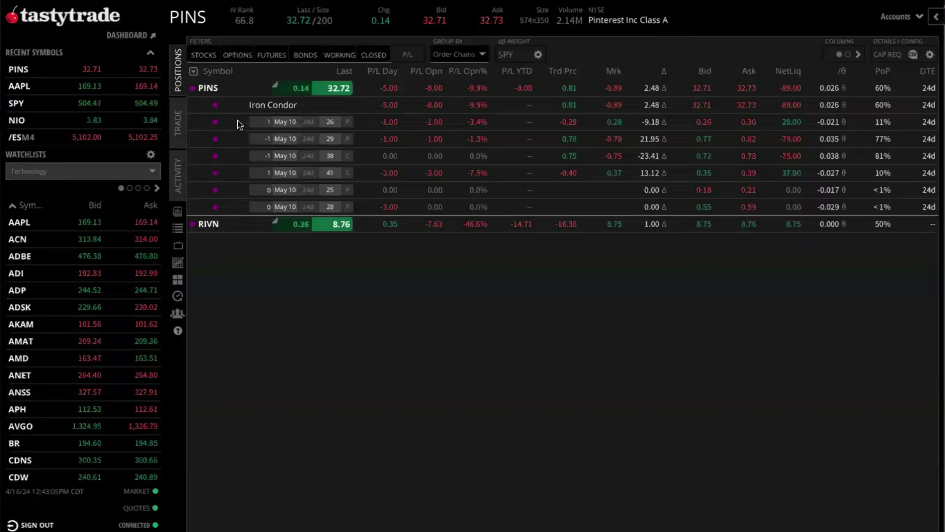
- Select the four open May 10 PINS legs, 26 put, 29 put, 38 call and 41 call, and create a bracket order for them
left_click_drag(238, 125, 235, 175)
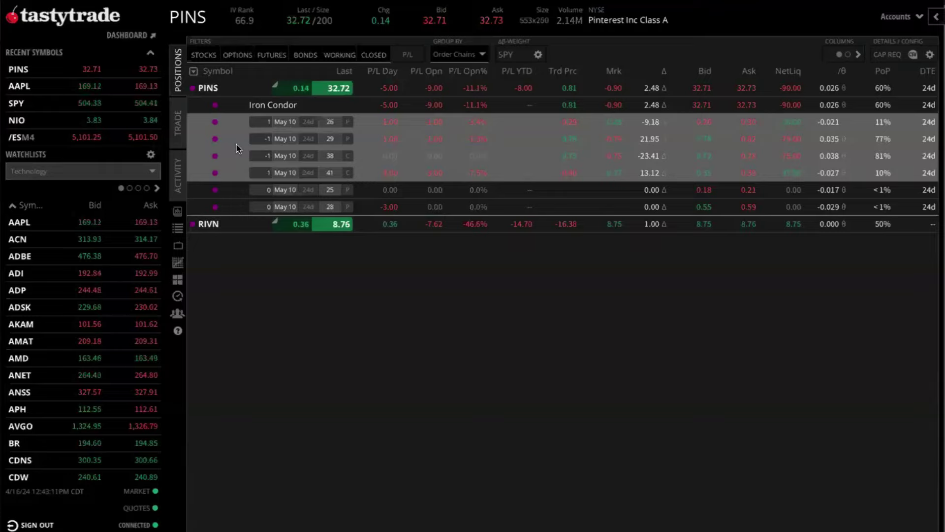
right_click(233, 149)
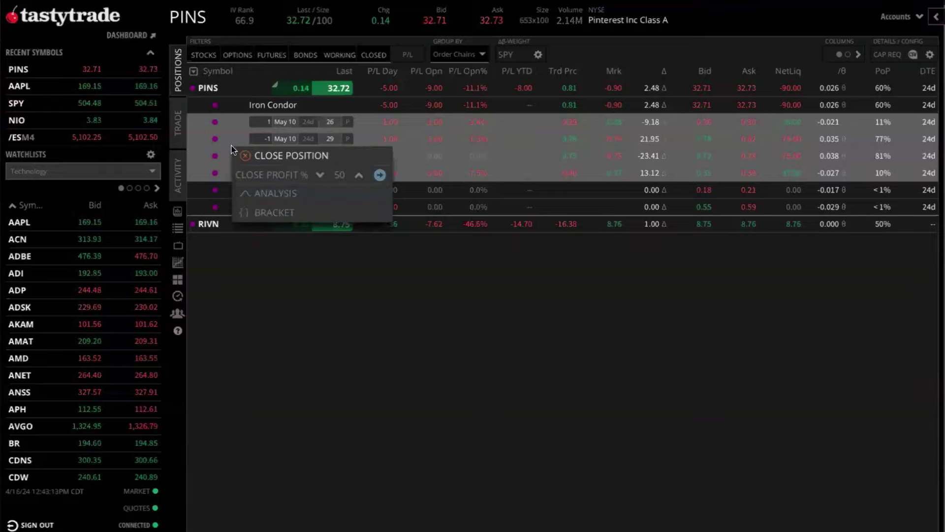
left_click(271, 214)
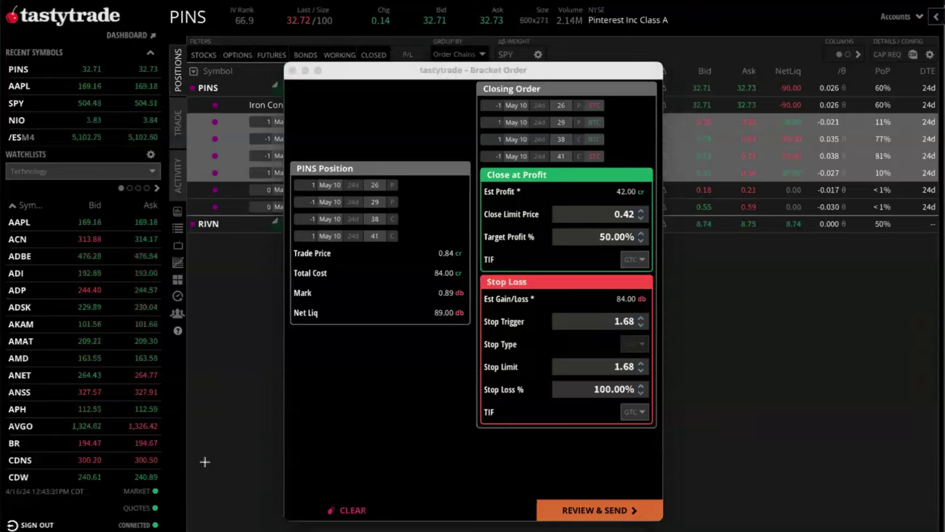
mouse_move(205, 460)
left_mouse_down()
mouse_move(327, 354)
mouse_move(307, 333)
left_mouse_up()
left_click_drag(355, 71, 477, 165)
left_click_drag(326, 432, 477, 347)
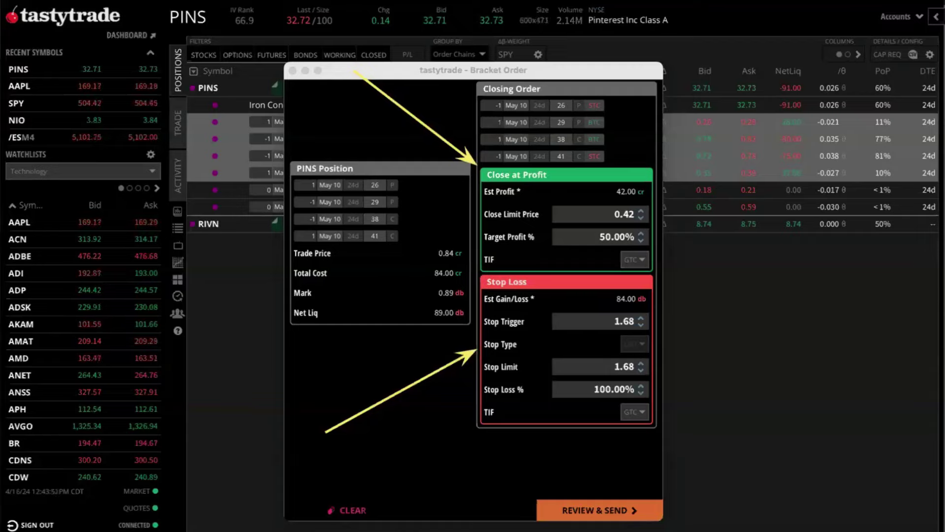
- Set the bracket order's target profit for closing at a profit to 70.00%
left_click(615, 236)
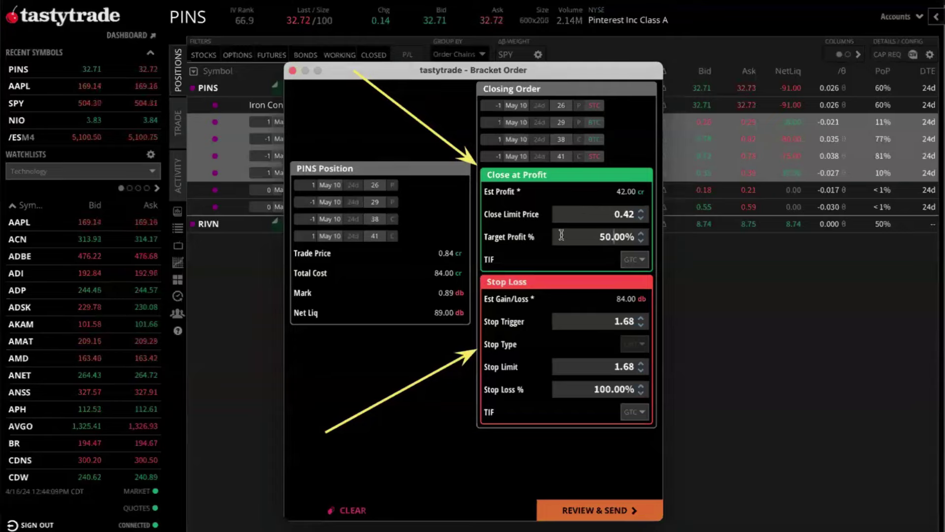
double_click(595, 237)
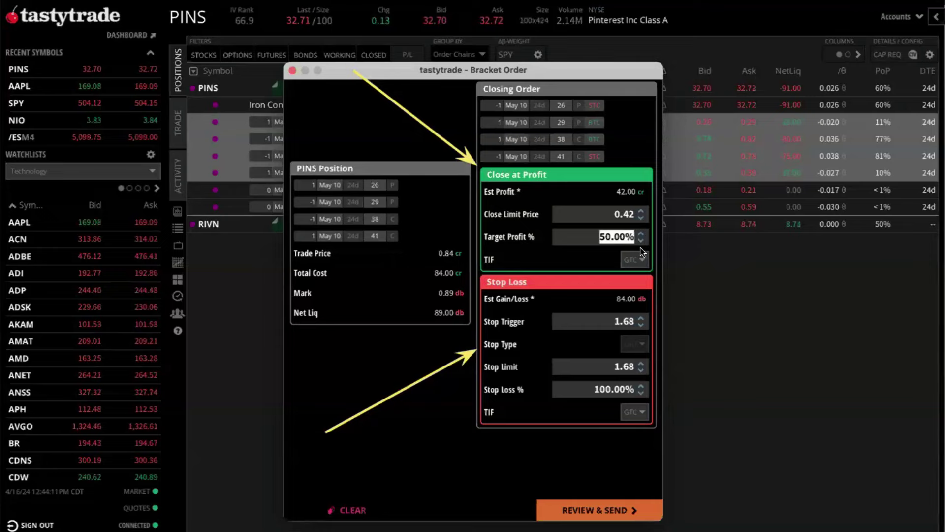
left_click(602, 235)
key("Up")
key("Up")
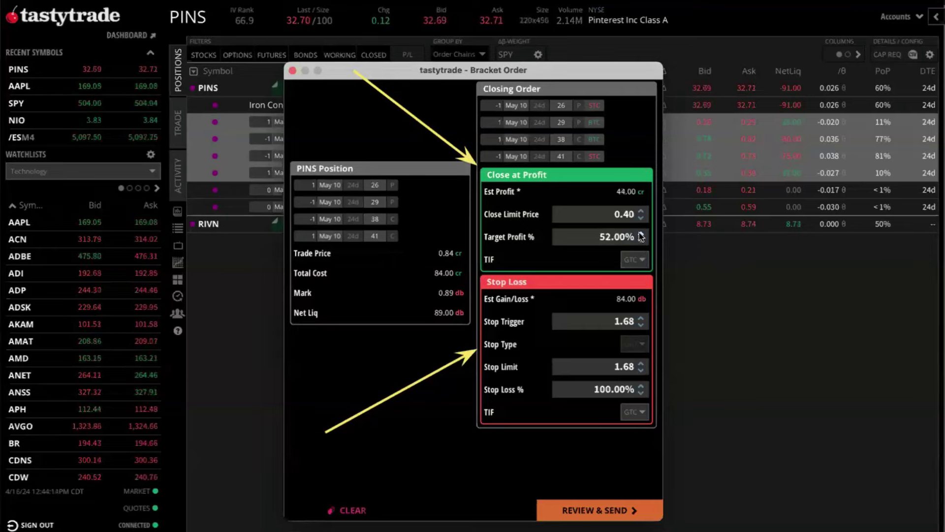
double_click(601, 235)
type("7")
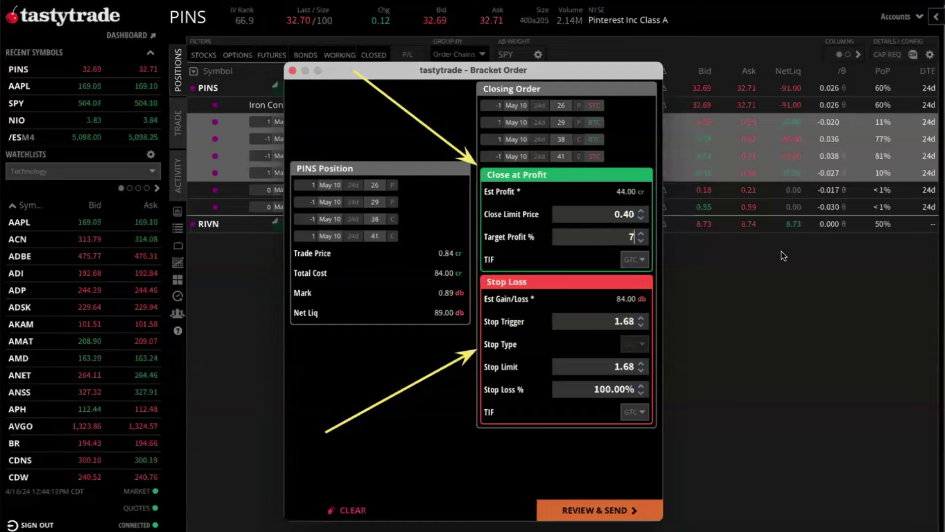
type("0.00")
left_click(581, 216)
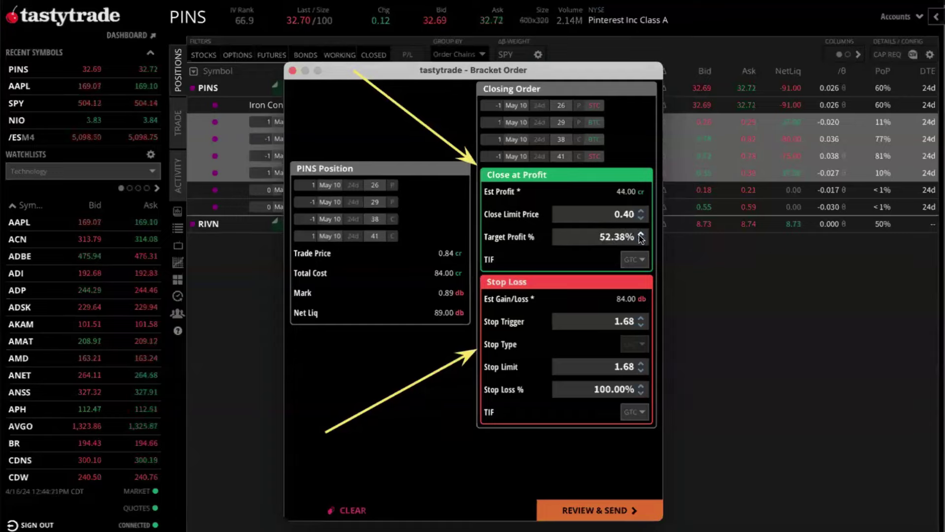
double_click(610, 236)
type("70")
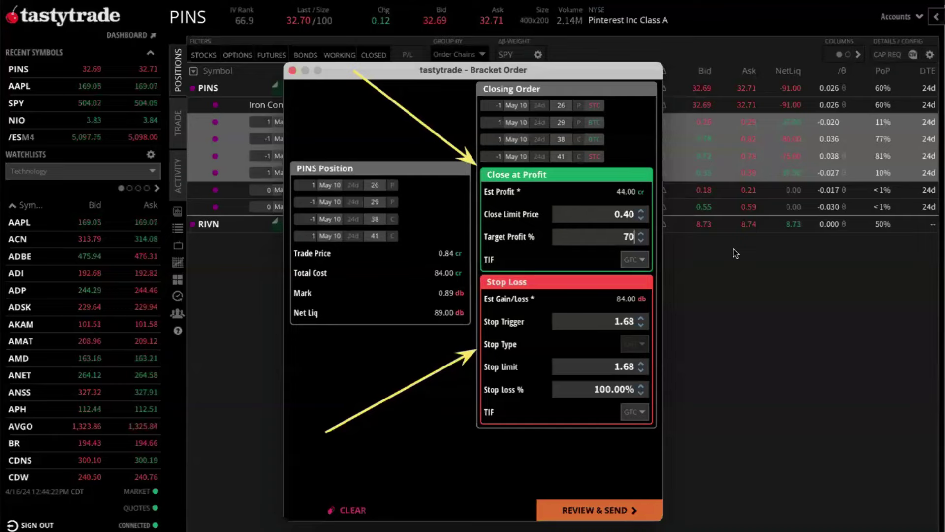
type(".00")
key("Tab")
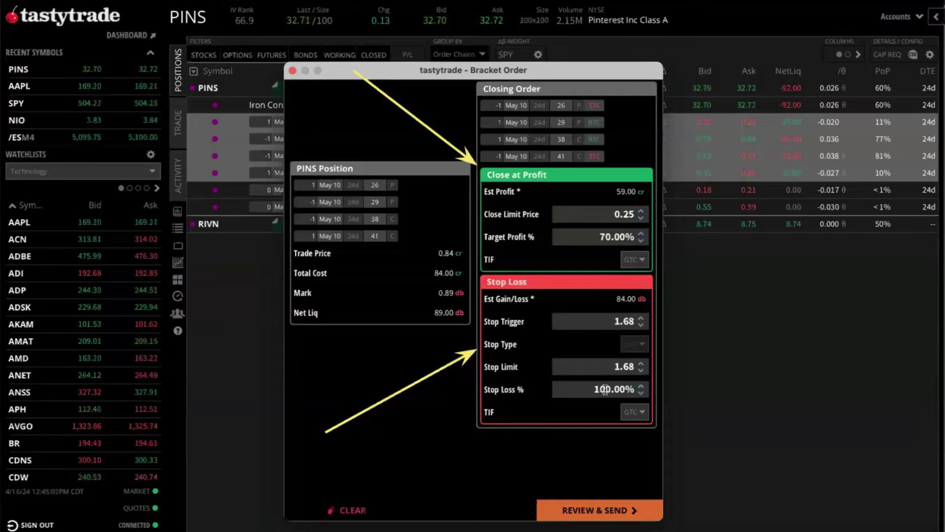
- Lower the bracket's stop loss to a stop limit of 1.55 and a stop trigger of 1.50
left_click(642, 370)
left_click(641, 372)
left_click(642, 371)
left_click(642, 372)
left_click(642, 371)
left_click(641, 372)
left_click(642, 372)
left_click(641, 372)
left_click(642, 372)
left_click(641, 363)
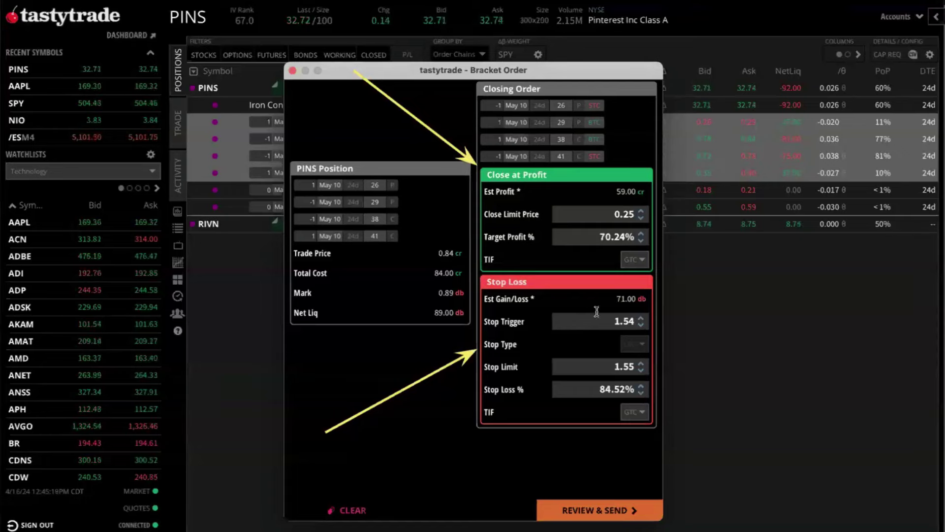
left_click(640, 325)
left_click(640, 325)
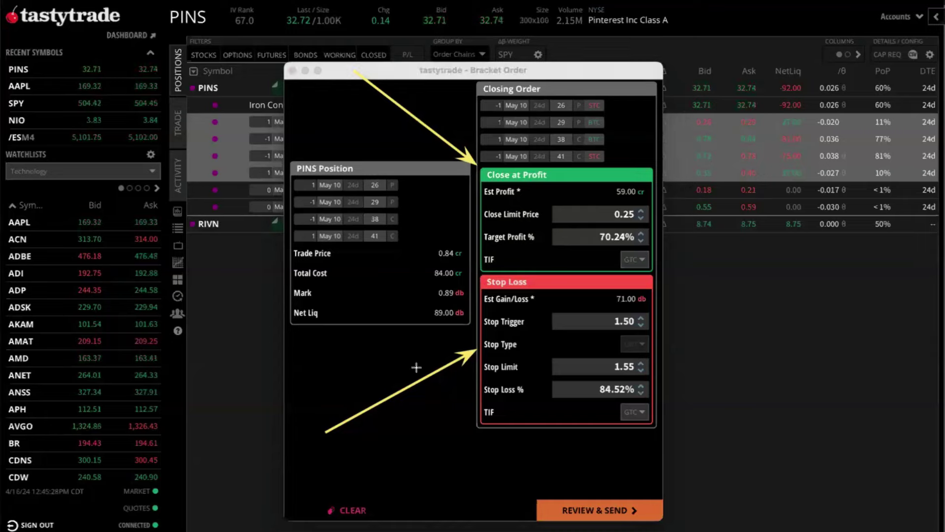
left_click_drag(303, 325, 613, 259)
left_click_drag(362, 463, 603, 412)
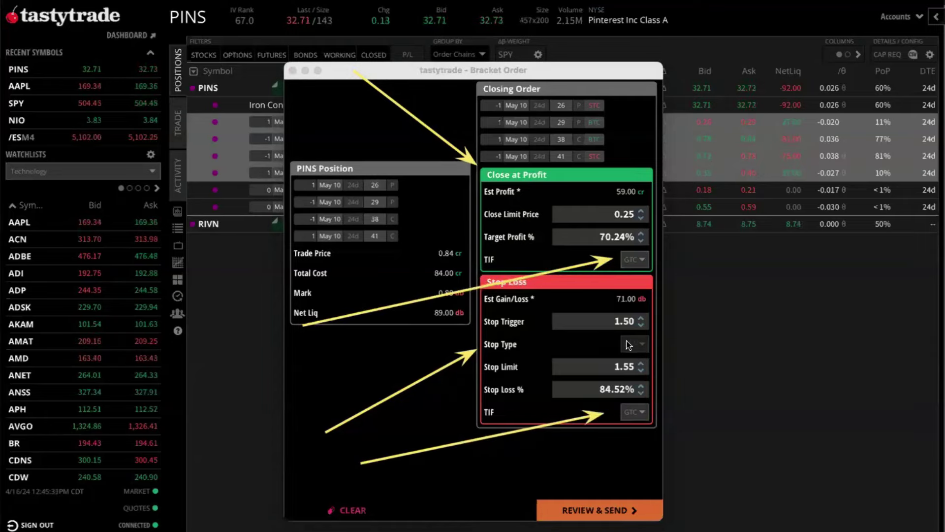
key("ctrl+z")
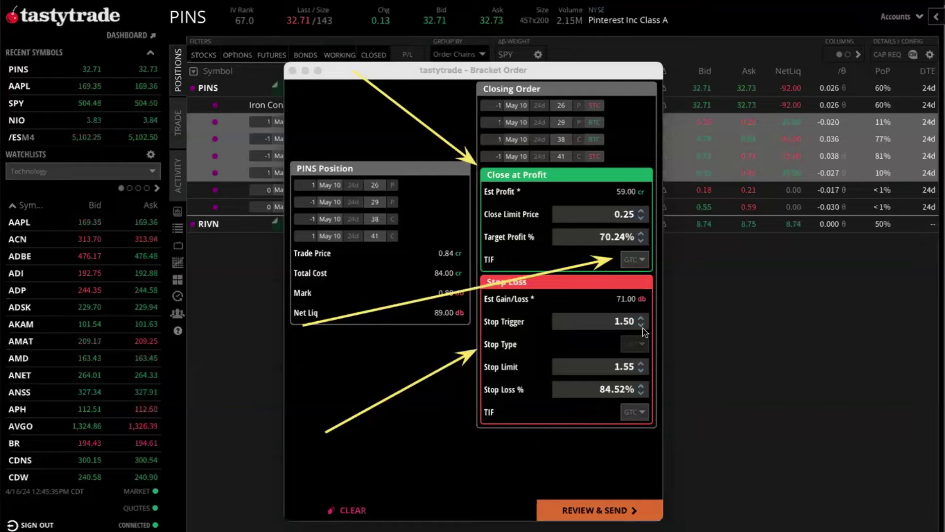
key("ctrl+z")
key("ctrl+z")
key("ctrl+z")
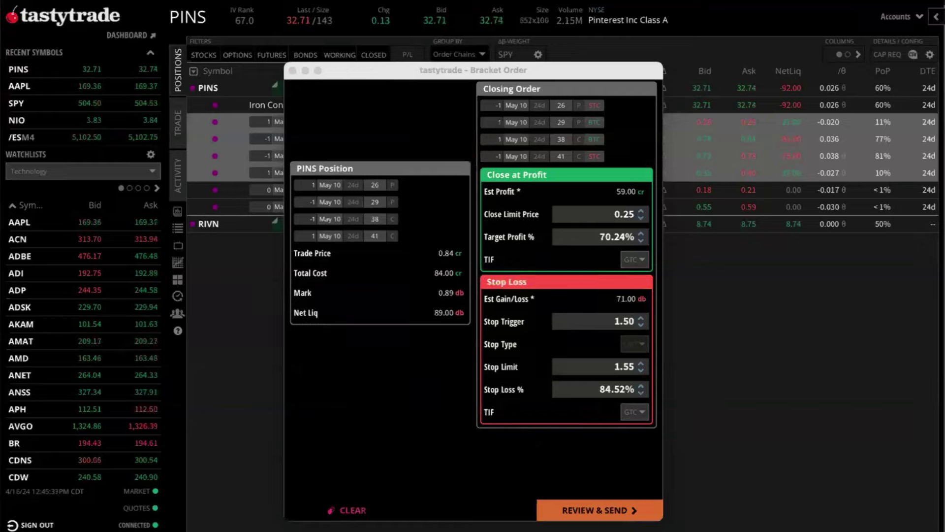
- Keep the profit order's time in force at GTC, and review and send the bracket order
left_click(639, 261)
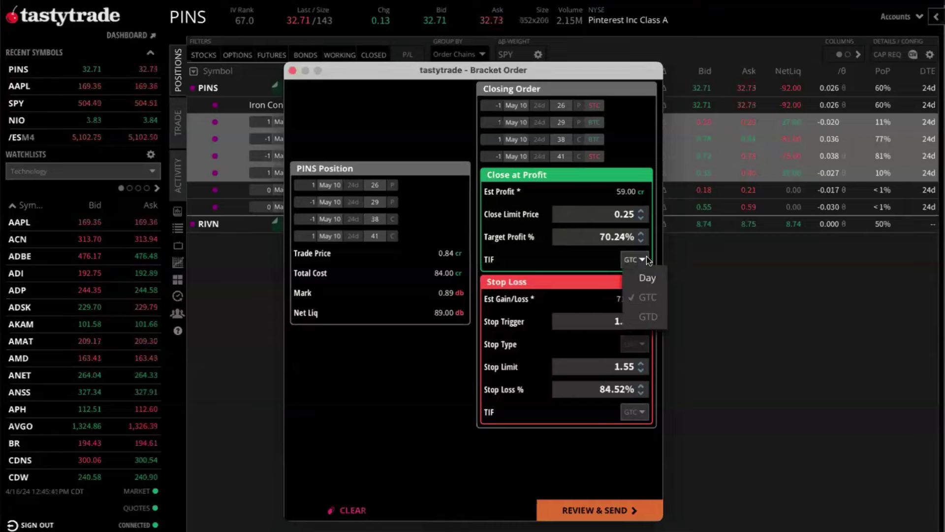
left_click(645, 260)
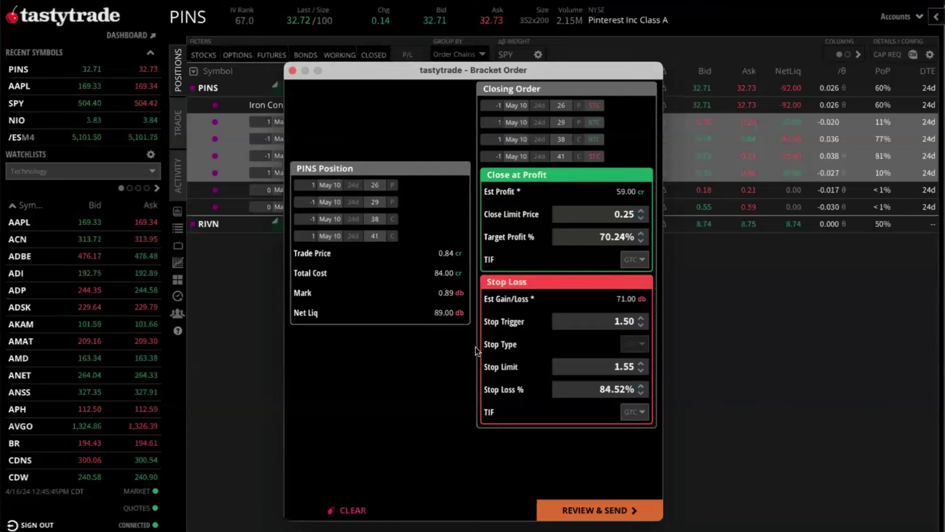
left_click(574, 509)
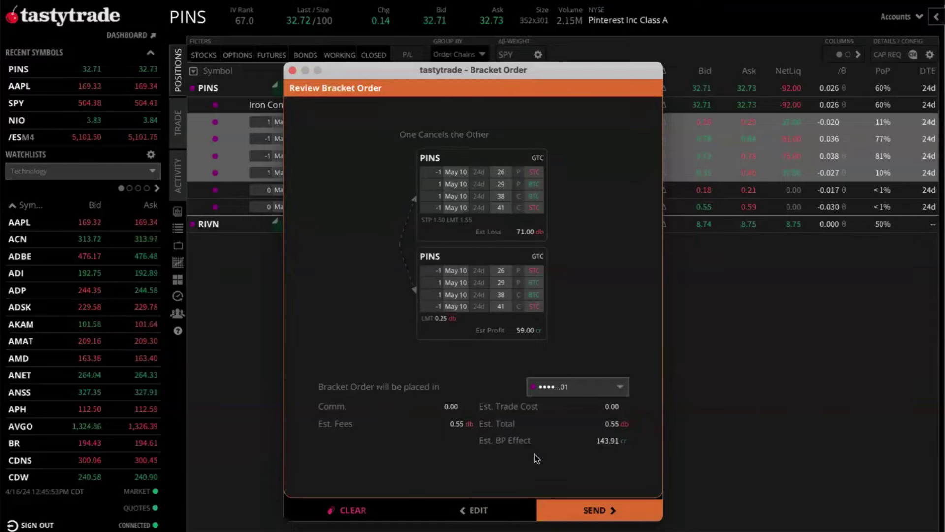
left_click(597, 512)
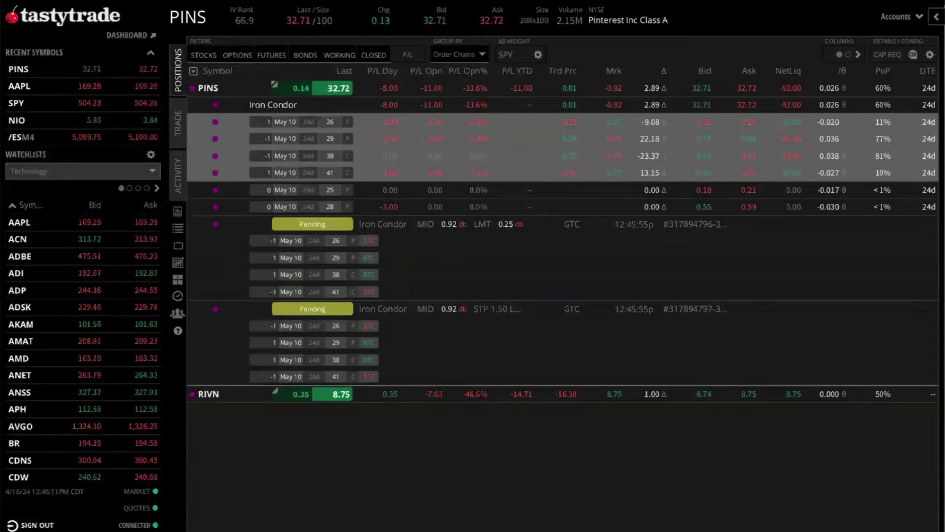
mouse_move(283, 462)
left_mouse_down()
mouse_move(430, 332)
mouse_move(466, 314)
left_mouse_up()
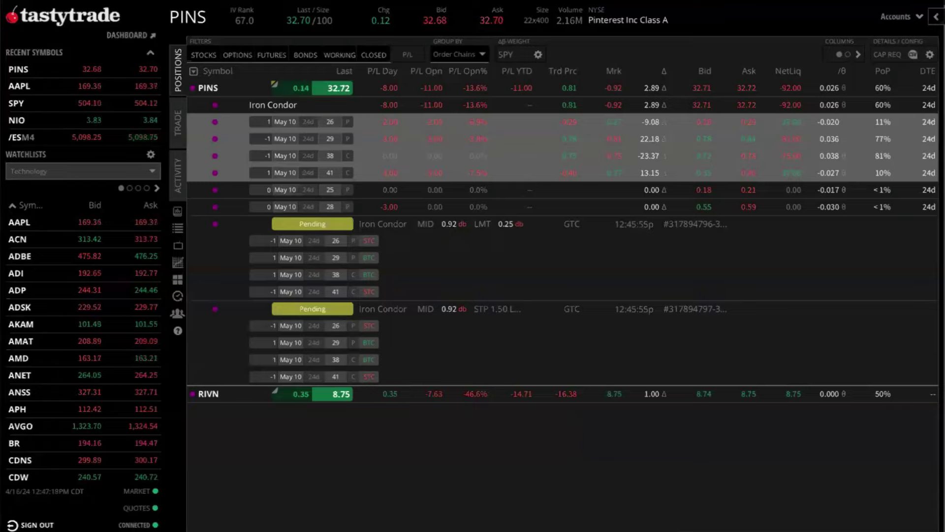
left_click_drag(714, 220, 921, 29)
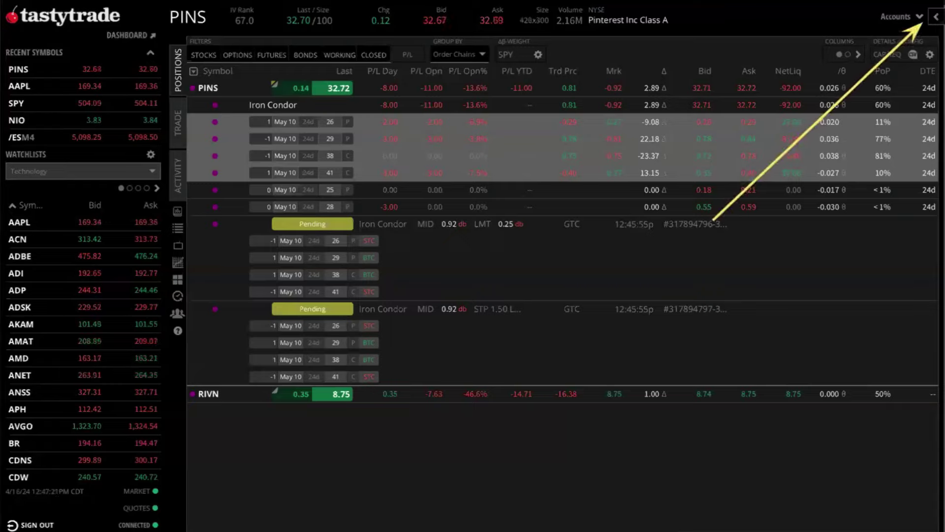
key("Escape")
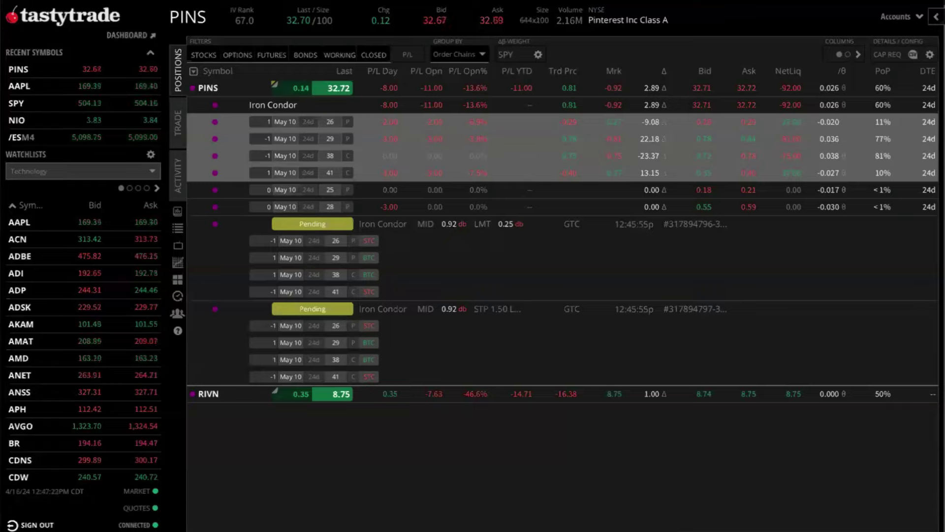
- View the market state snapshots for the PINS order chain and inspect the underlying last price at the opening trade and the roll
left_click(936, 17)
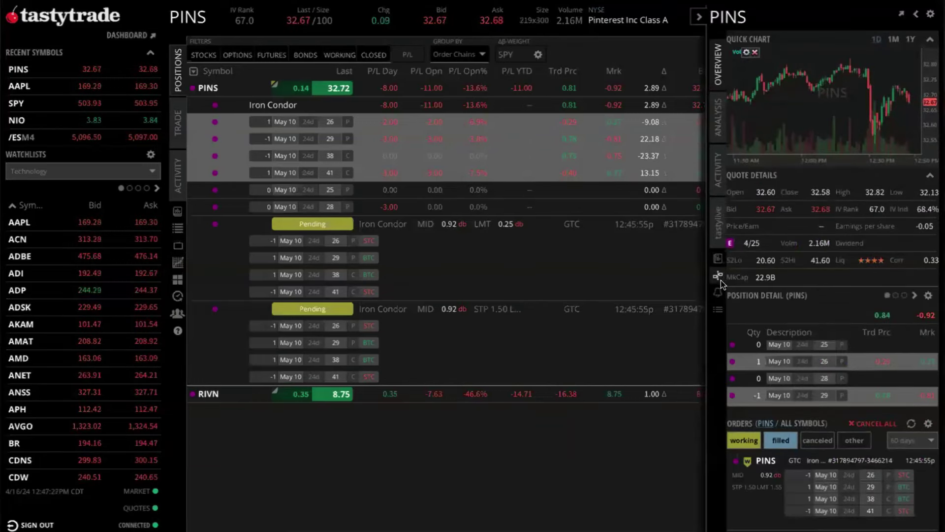
mouse_move(716, 274)
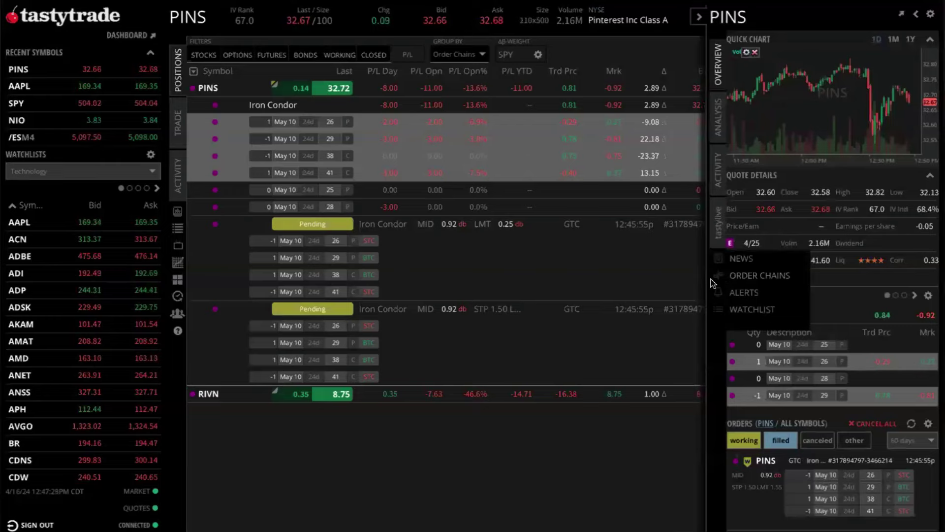
left_click(721, 276)
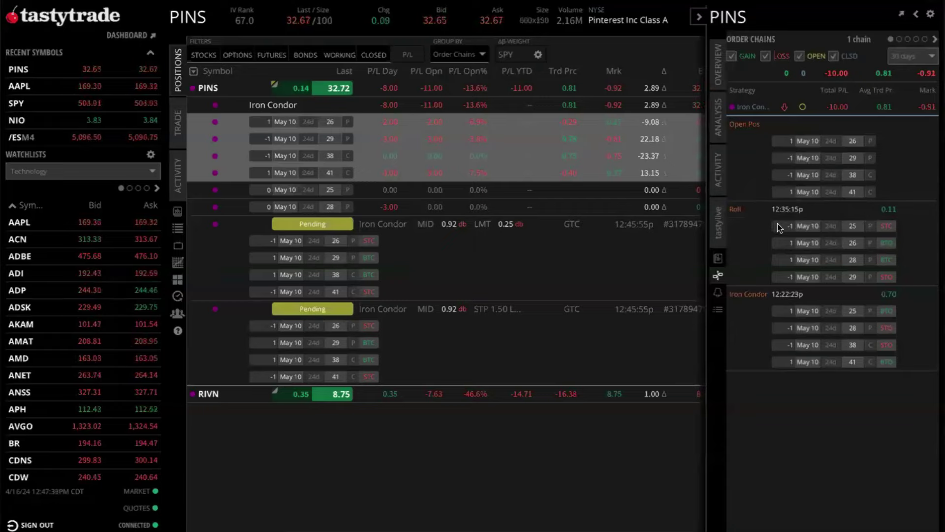
right_click(747, 241)
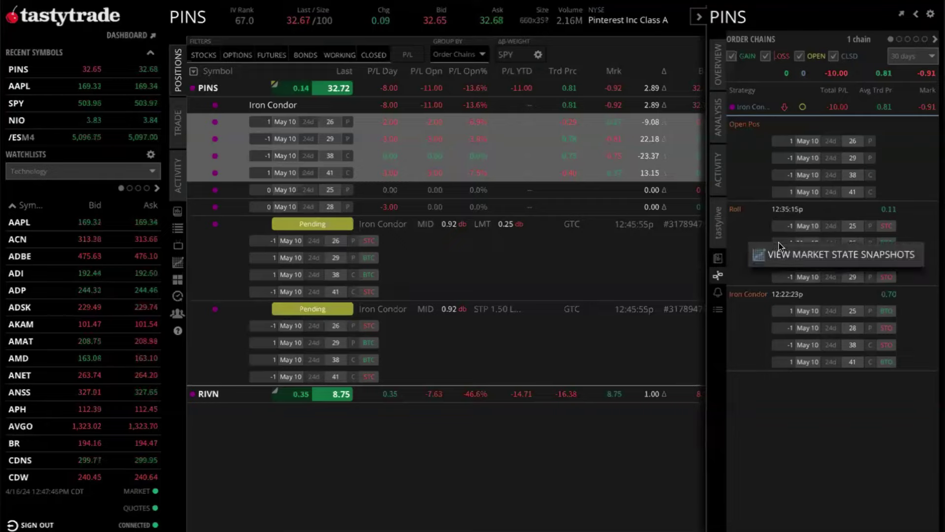
left_click(788, 255)
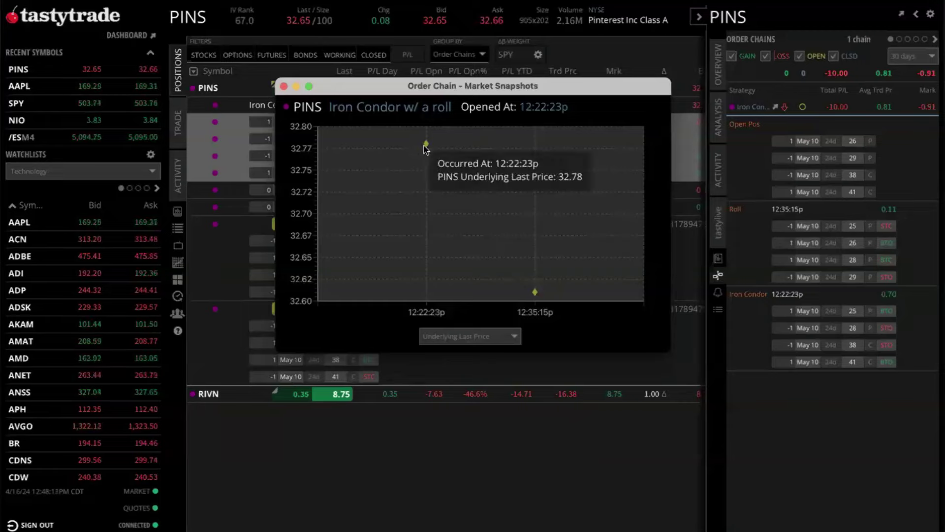
mouse_move(427, 144)
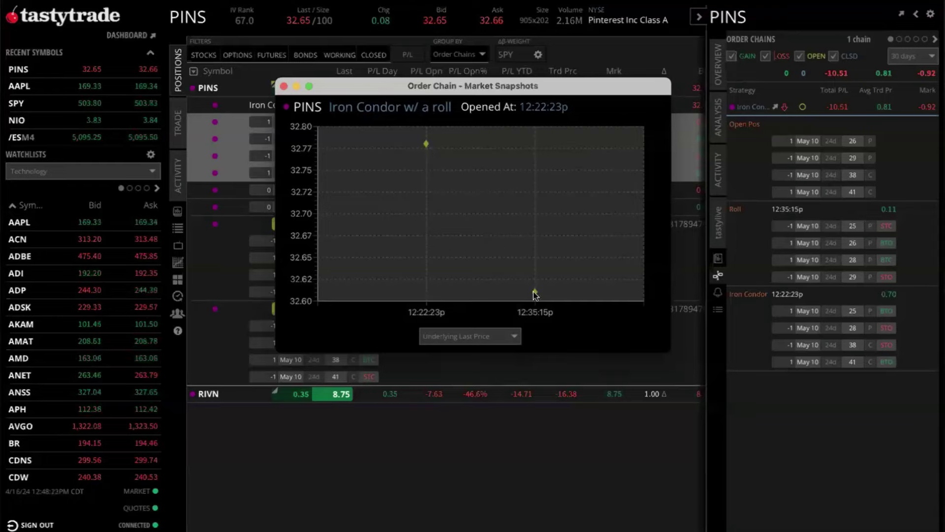
mouse_move(534, 291)
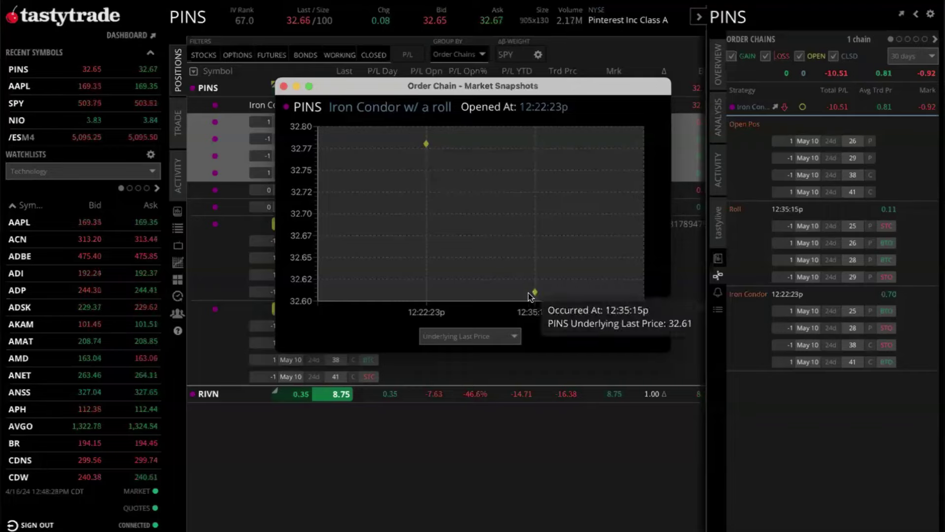
- Review the snapshots by IV Rank, IV Index, Delta and Theta in turn, and close the snapshots window
left_click(510, 339)
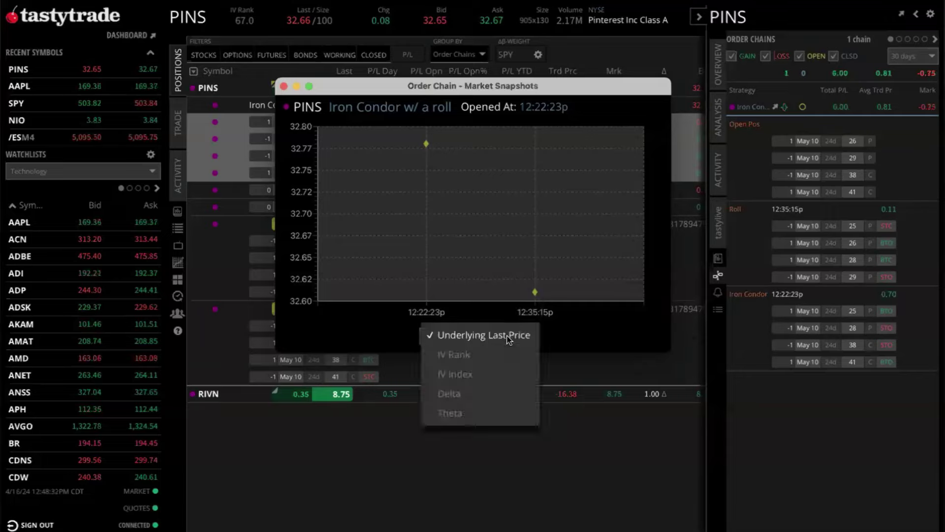
left_click(481, 354)
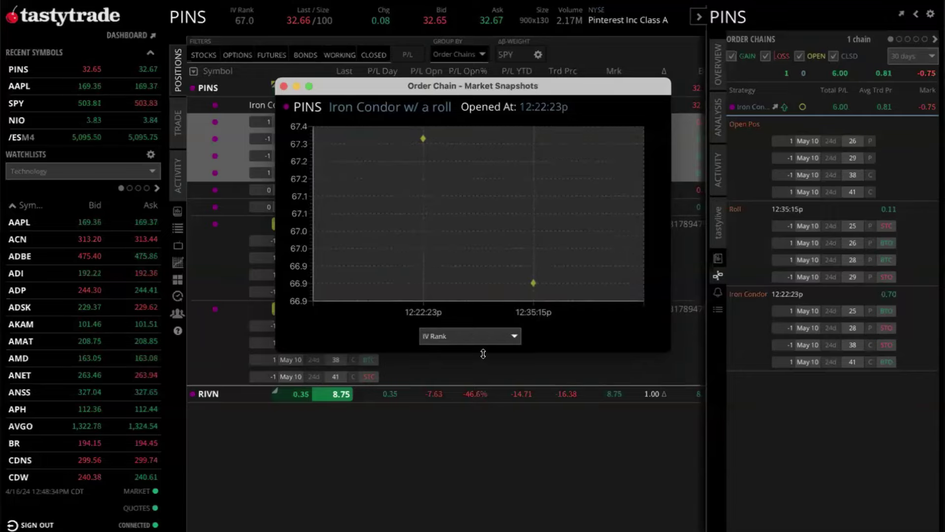
left_click(500, 334)
left_click(476, 357)
left_click(484, 341)
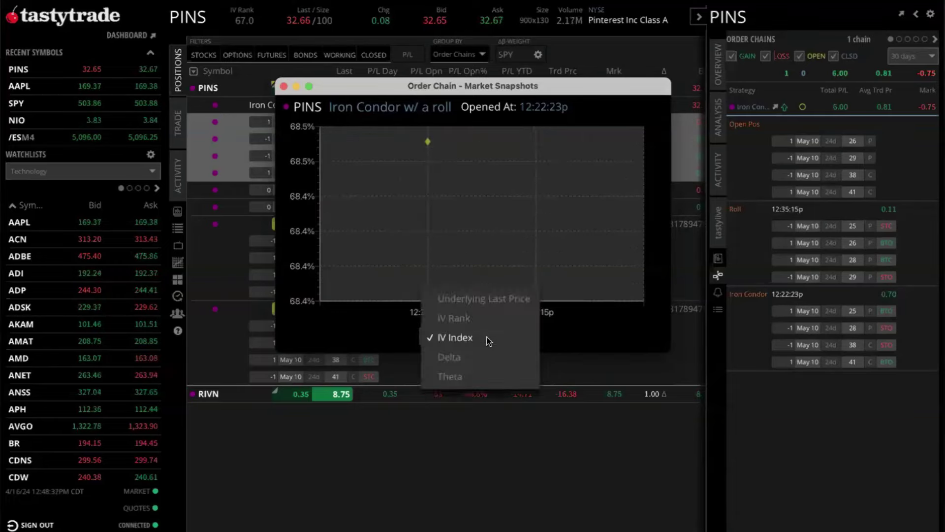
left_click(477, 356)
left_click(483, 338)
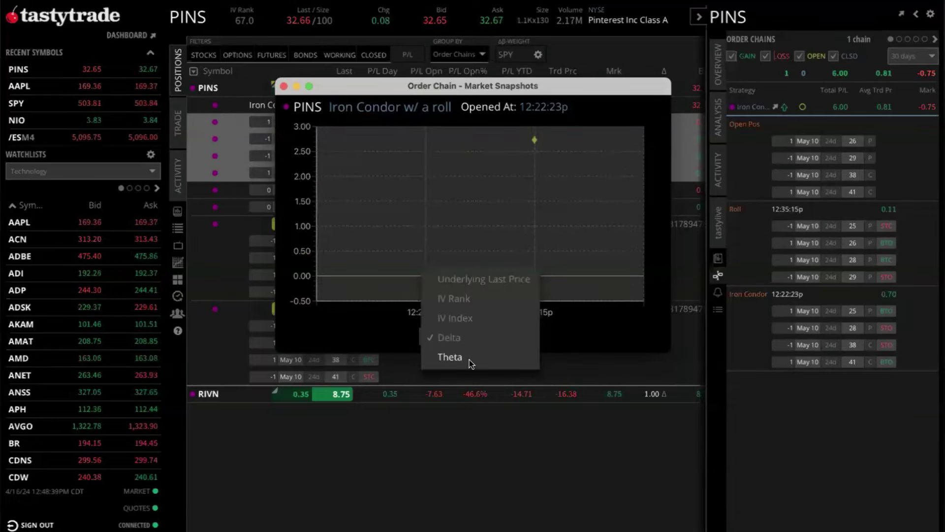
left_click(472, 355)
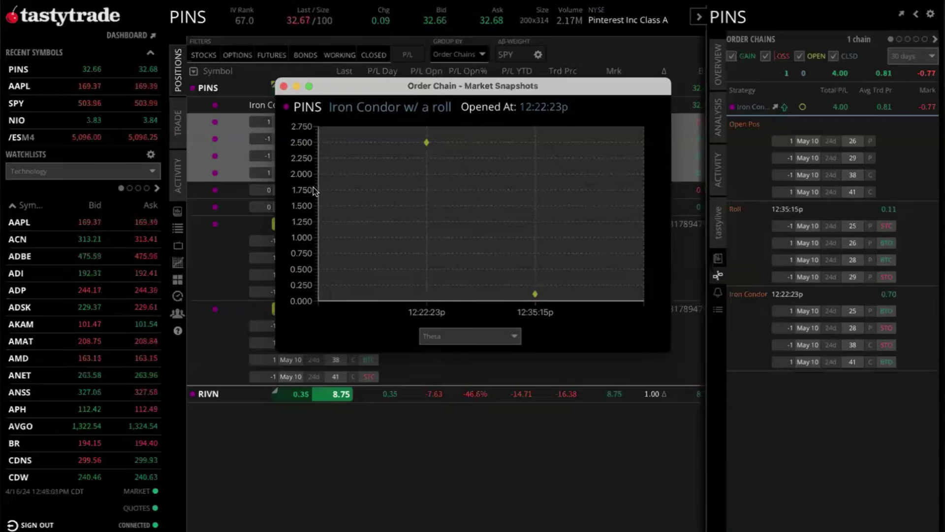
left_click(283, 86)
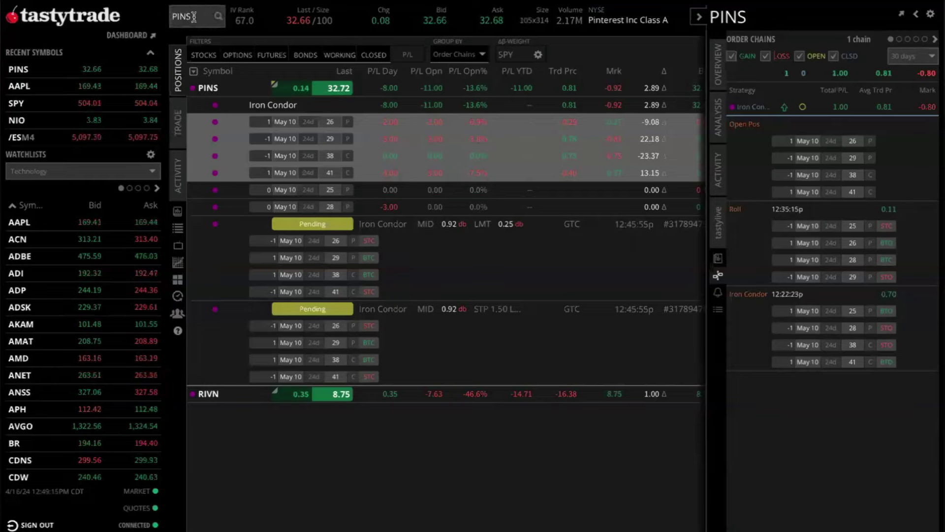
- Load the symbol AAPL and expand its May 17, 2024 expiration for trading
left_click(194, 17)
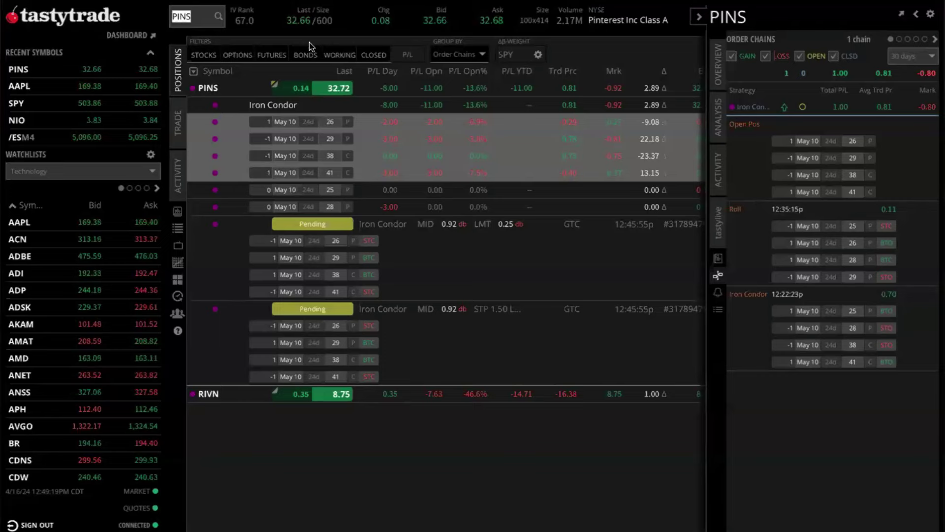
type("AAPL")
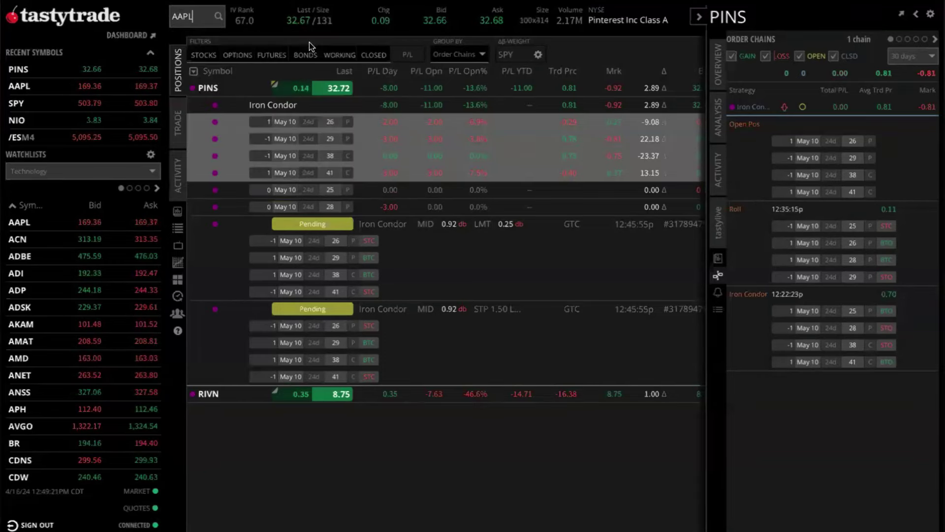
left_click(295, 43)
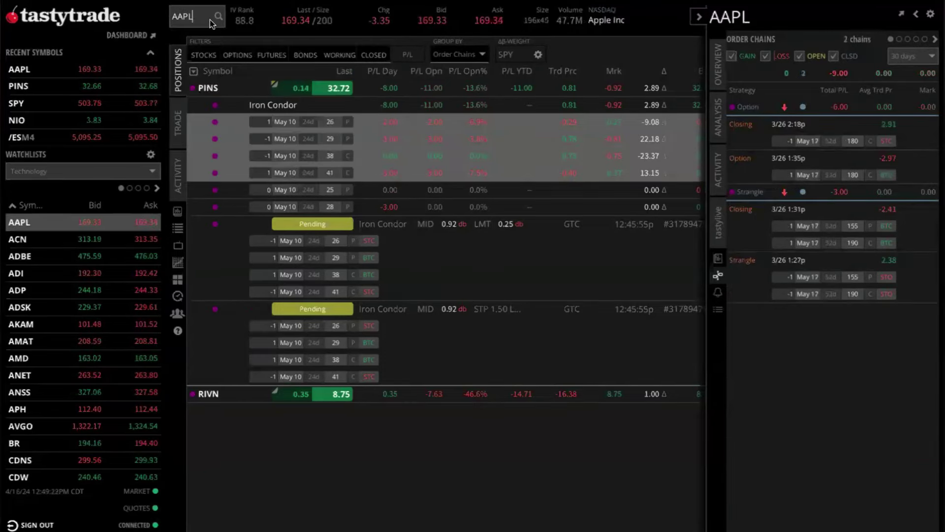
left_click(181, 124)
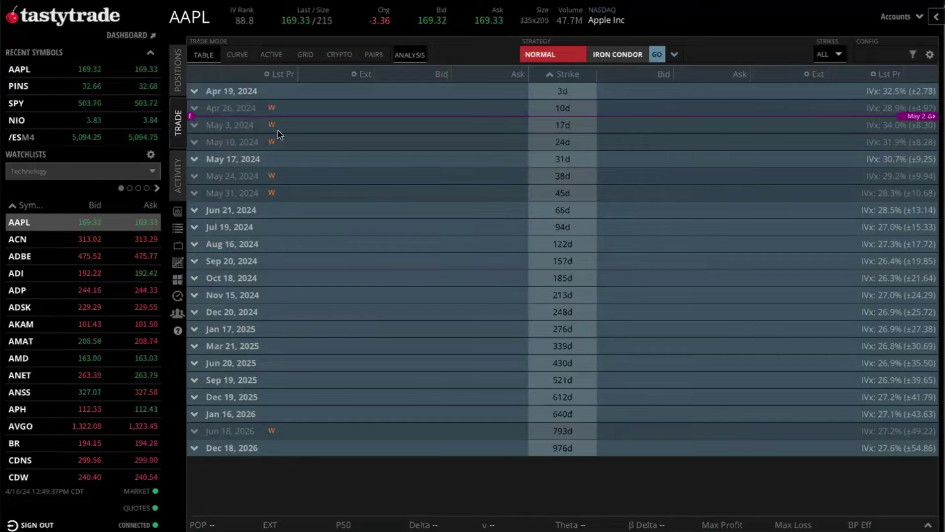
left_click(195, 159)
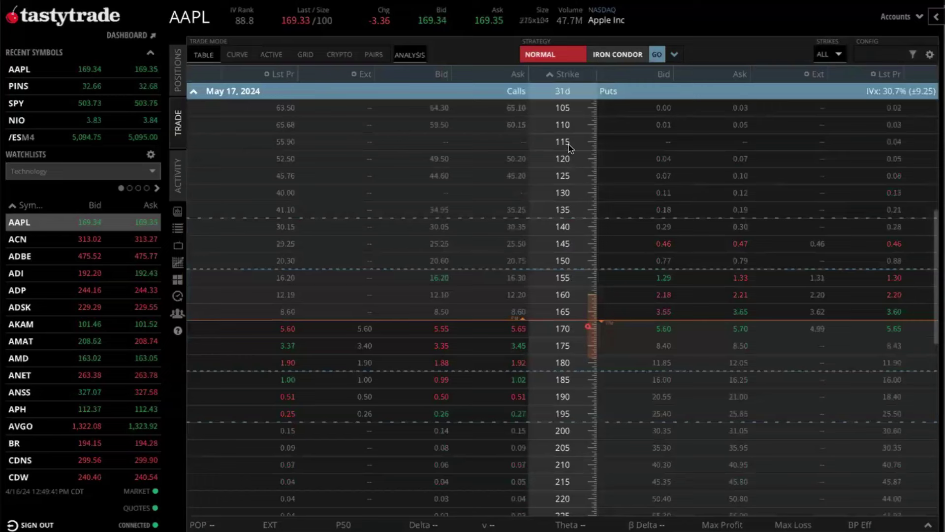
- Chart the AAPL May 17 150 put with the time range set to Today and the interval to 1m
scroll(707, 231, "down", 2)
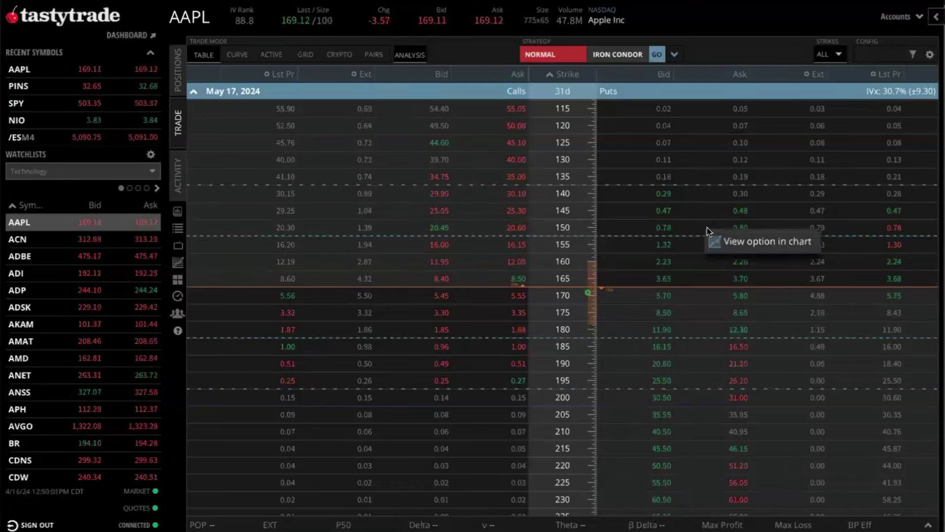
left_click(739, 242)
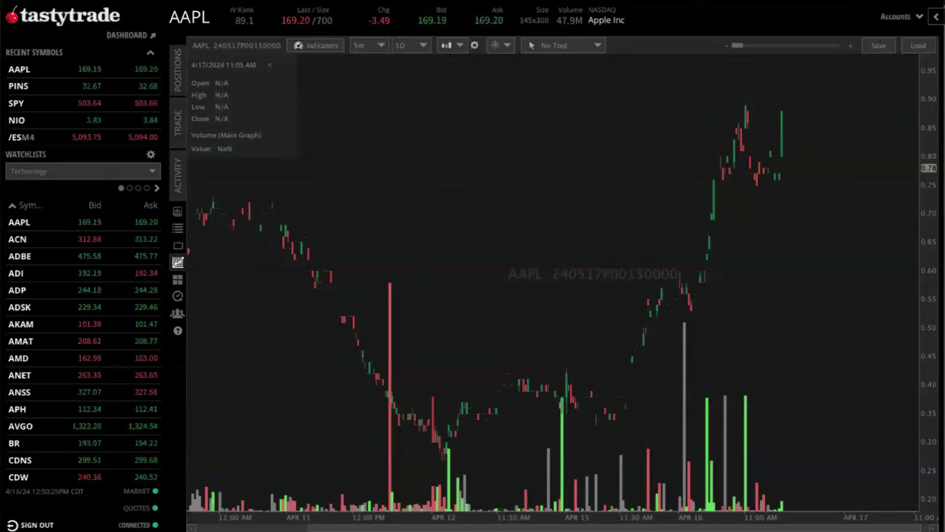
left_click(417, 45)
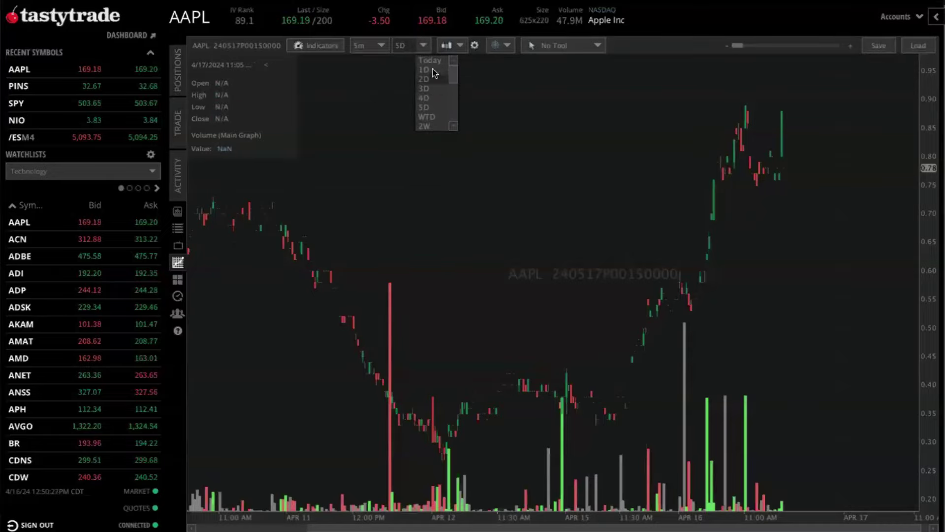
left_click(430, 60)
left_click(381, 45)
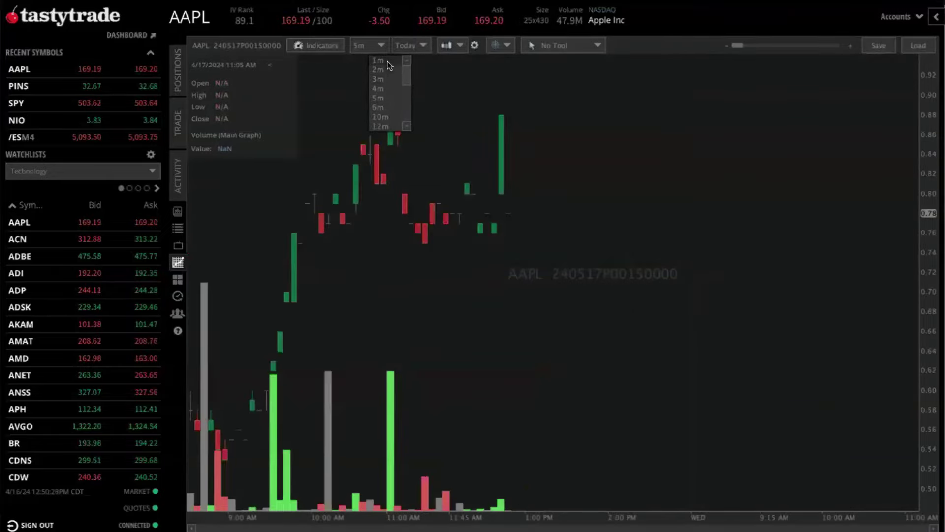
left_click(388, 61)
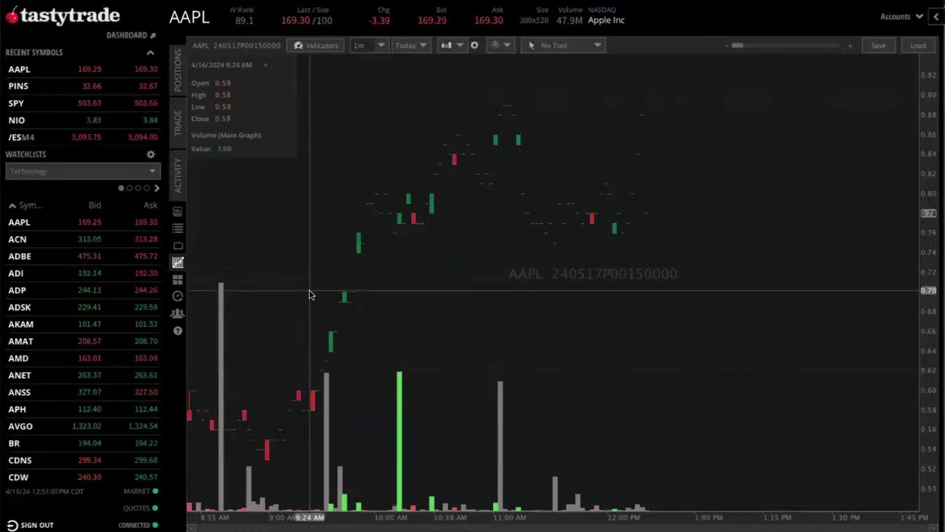
- Return to the AAPL option chain and build a May 17 put order buying the 145, selling the 150 and buying the 155
left_click(178, 122)
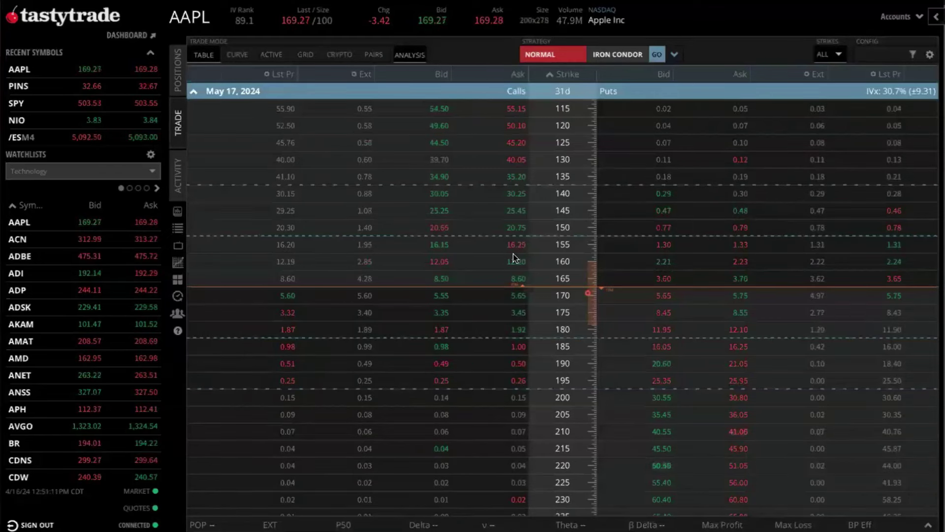
scroll(558, 265, "down", 1)
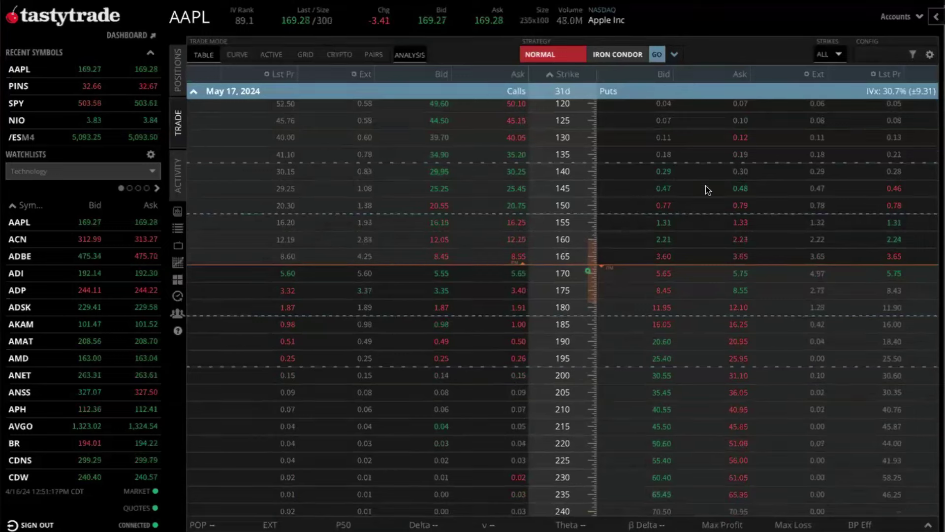
left_click(742, 190)
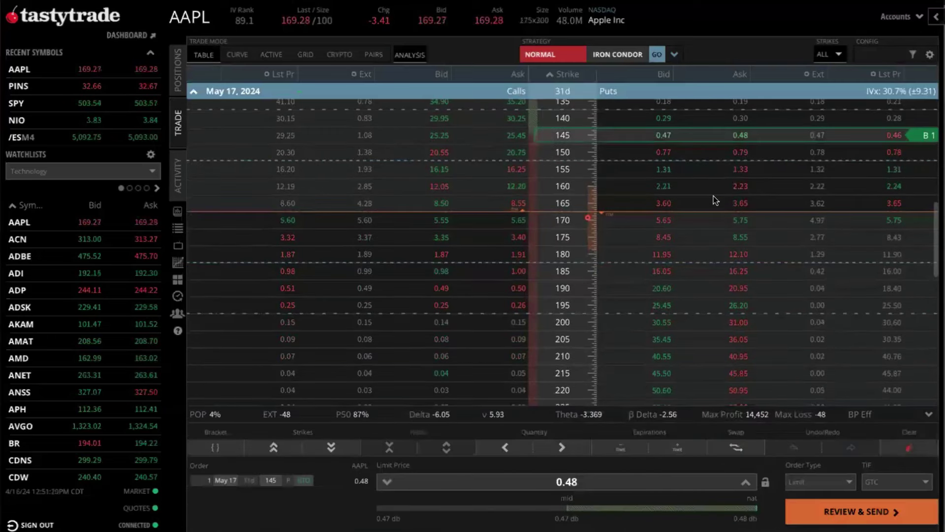
left_click(664, 152)
left_click(740, 169)
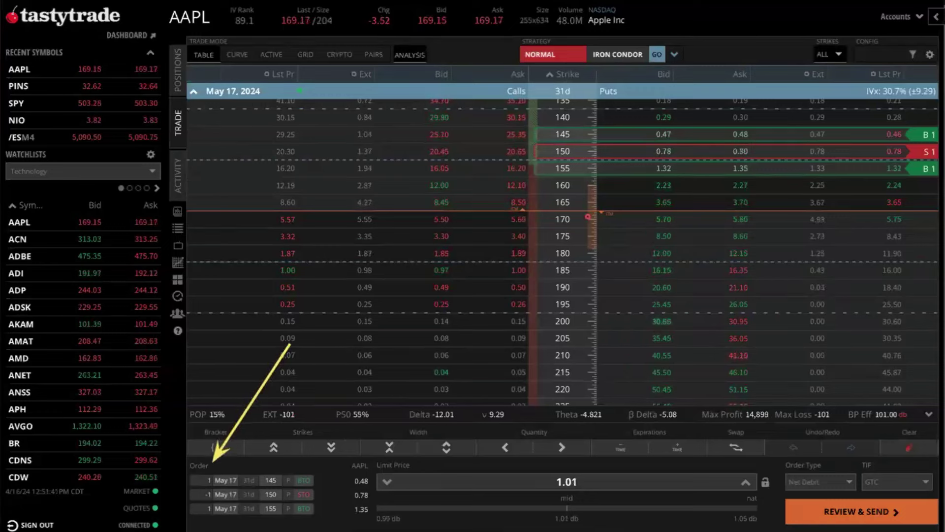
- Raise all three legs to 2 contracts, return them to 1, and set only the short 150 put to 2 contracts
left_click(569, 444)
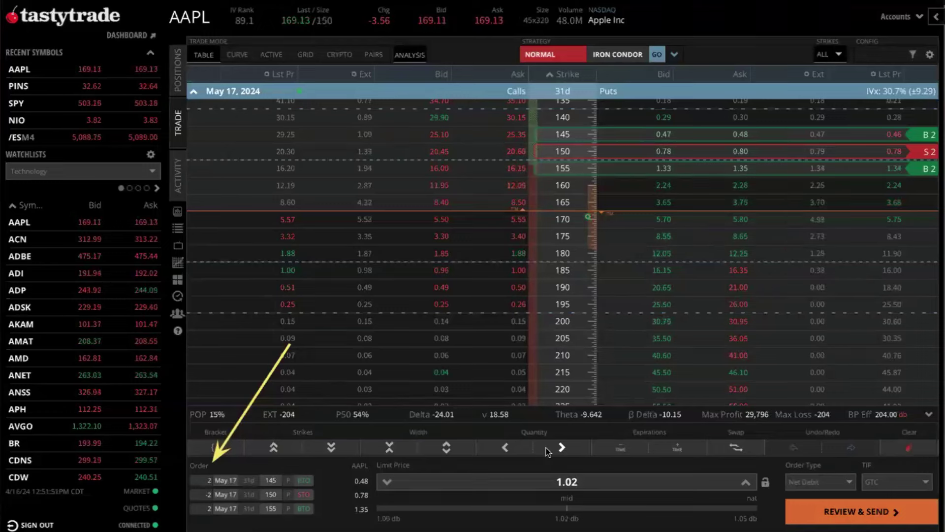
left_click(506, 448)
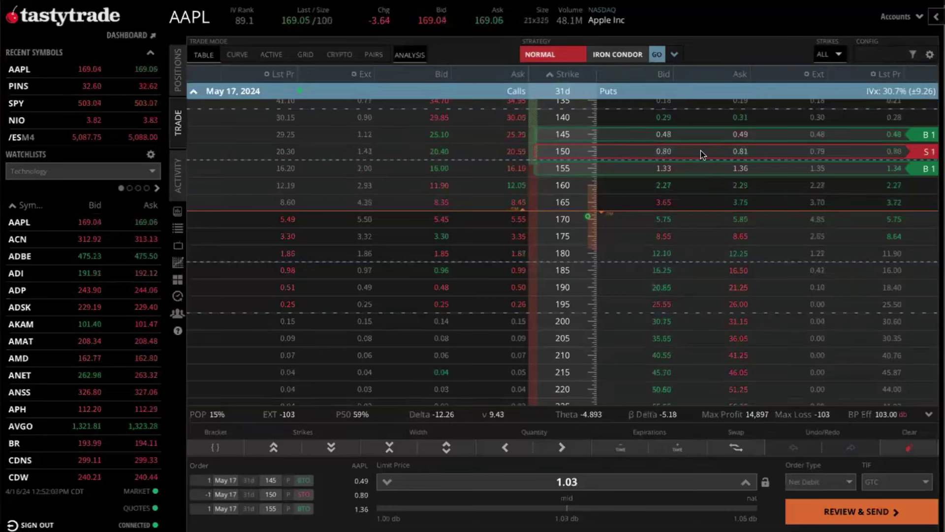
left_click(701, 150)
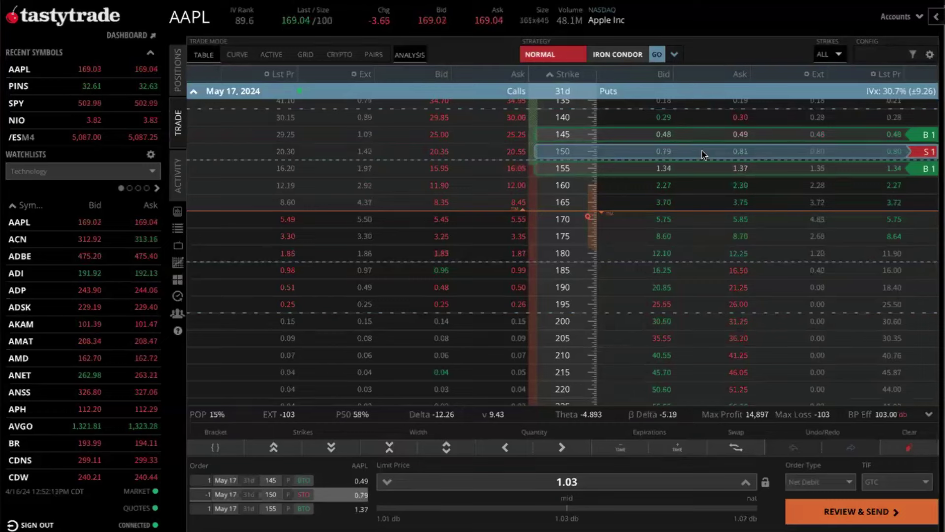
left_click(231, 497)
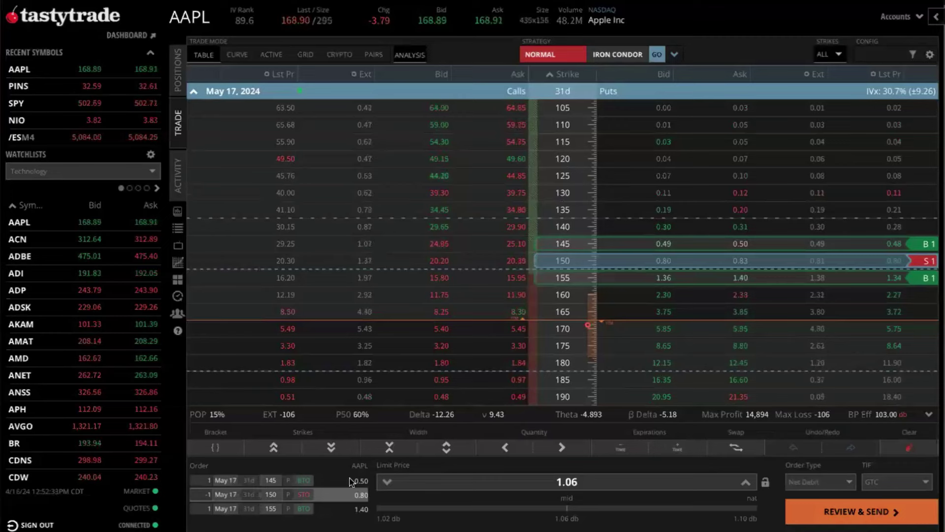
left_click(562, 448)
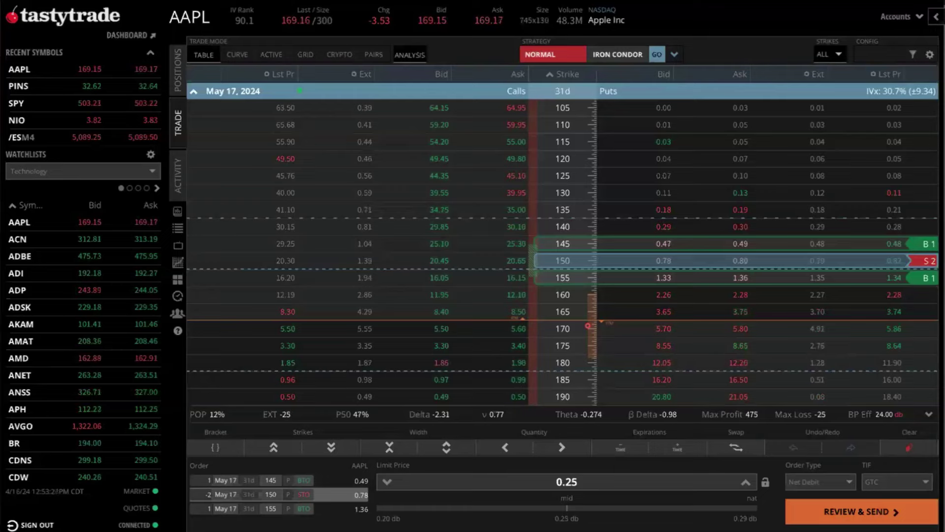
mouse_move(582, 201)
left_mouse_down()
mouse_move(680, 74)
mouse_move(648, 97)
left_mouse_up()
left_click_drag(675, 189, 726, 90)
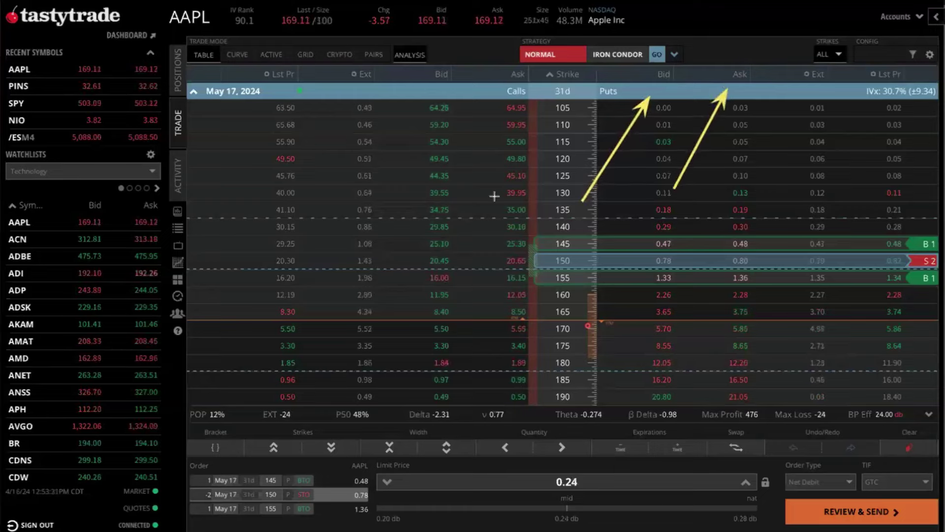
left_click_drag(486, 184, 436, 91)
left_click_drag(564, 163, 524, 86)
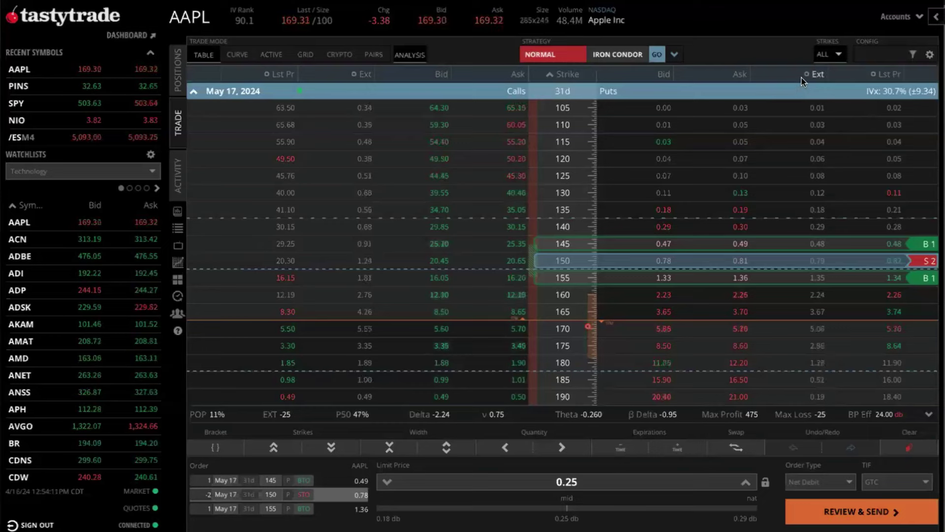
- Change the option chain's Lst Pr column to Delta and its Ext column to Volm
left_click(889, 79)
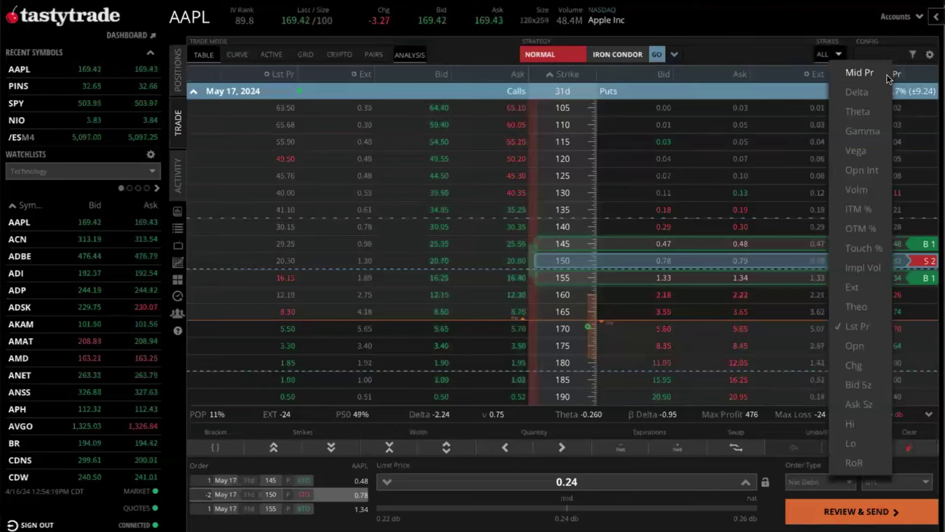
left_click(910, 103)
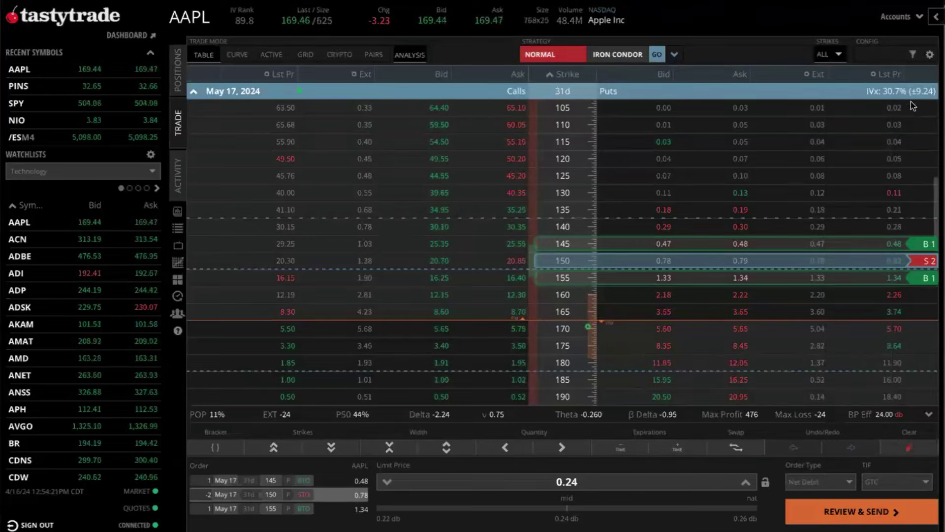
left_click(888, 75)
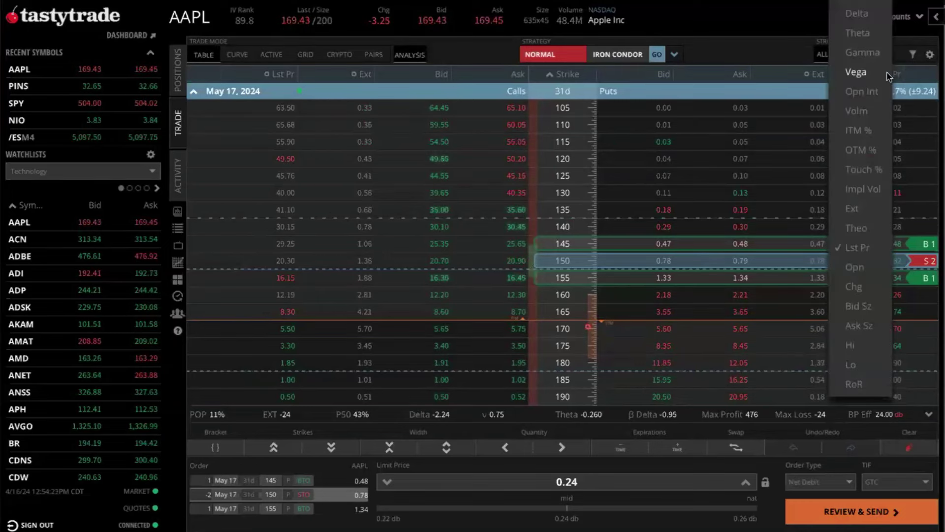
left_click(914, 127)
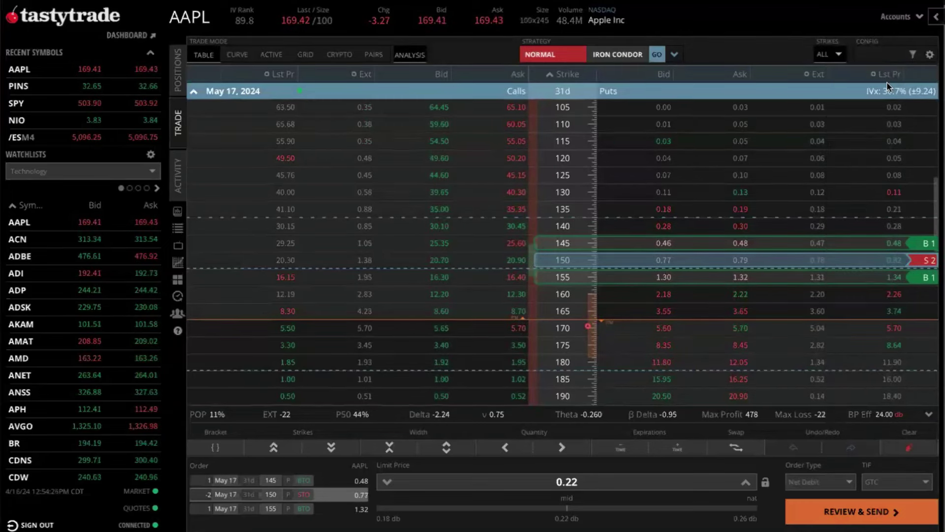
left_click(885, 77)
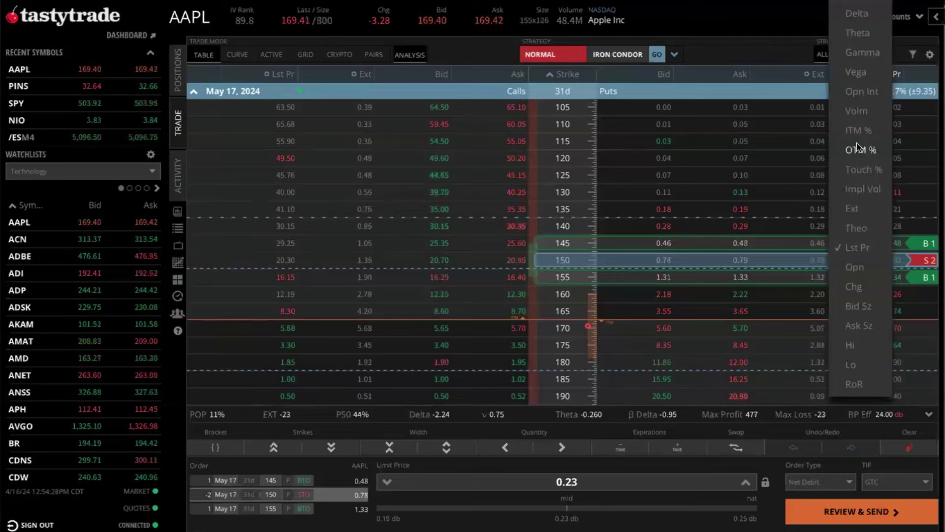
left_click(855, 19)
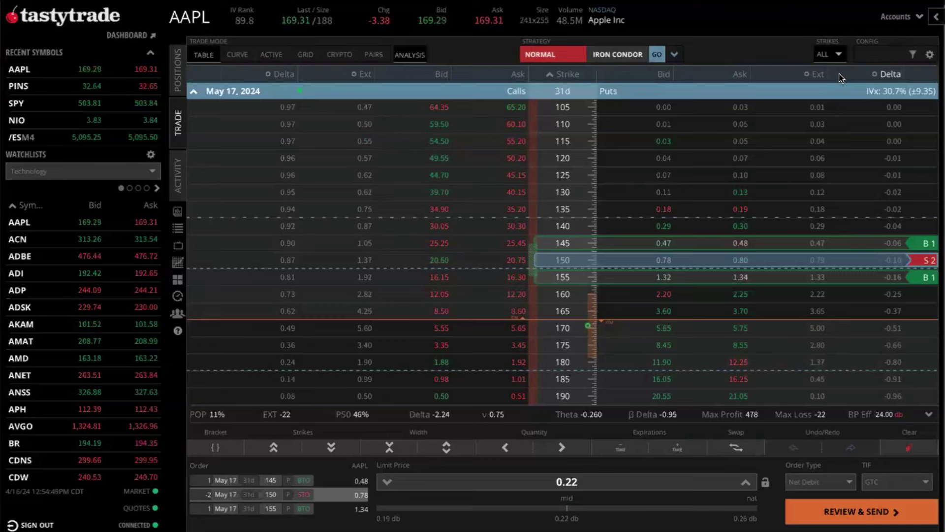
left_click(817, 72)
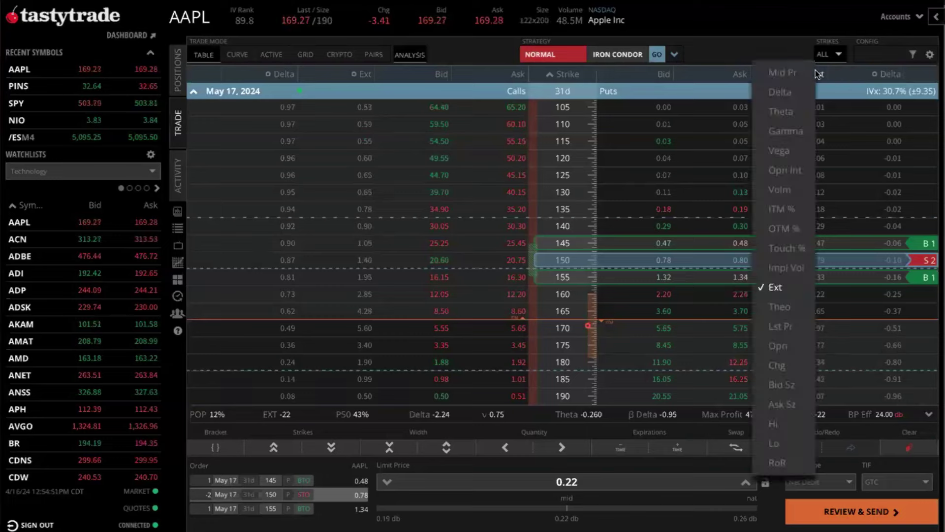
left_click(783, 190)
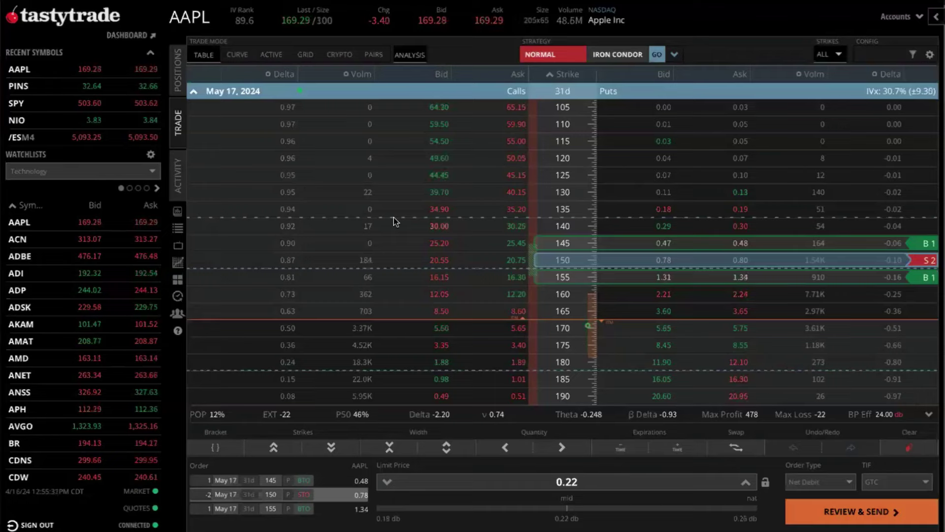
- Go to the positions list, view the capital requirements report for the account's holdings and close the report
left_click(178, 74)
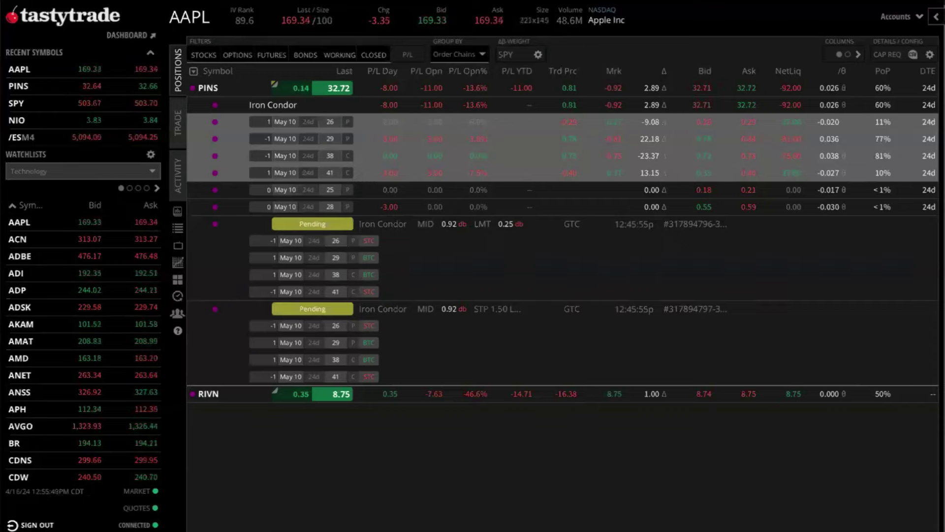
left_click(887, 55)
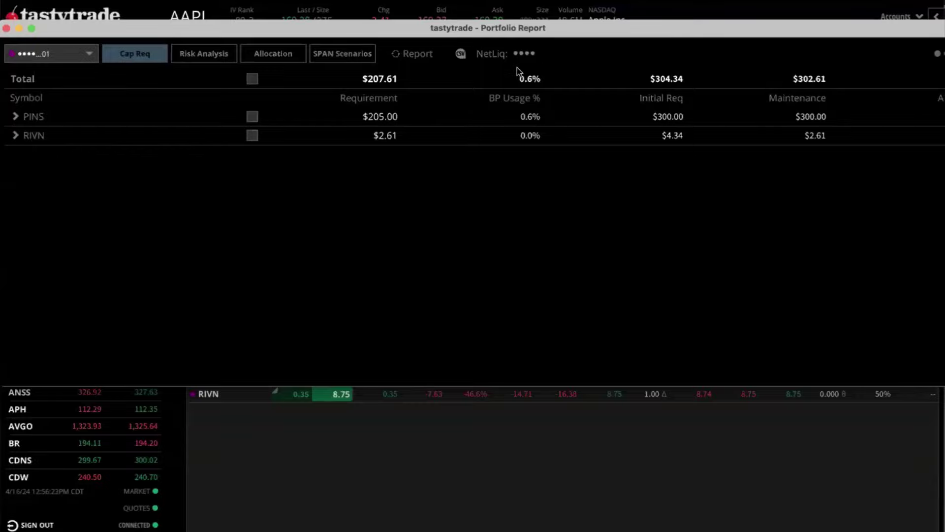
left_click(7, 28)
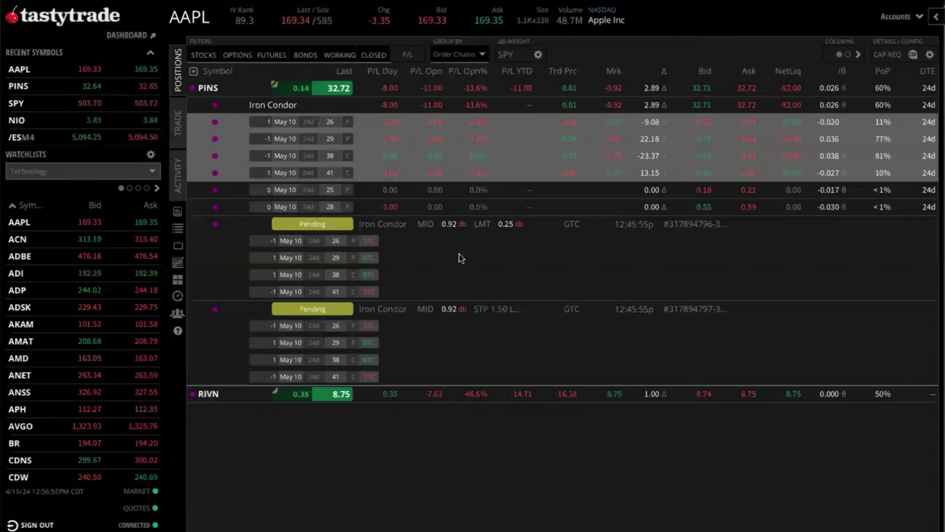
- Cancel the complex order holding both working PINS iron condor closing orders and dismiss the cancellation notifications
right_click(425, 256)
left_click(428, 238)
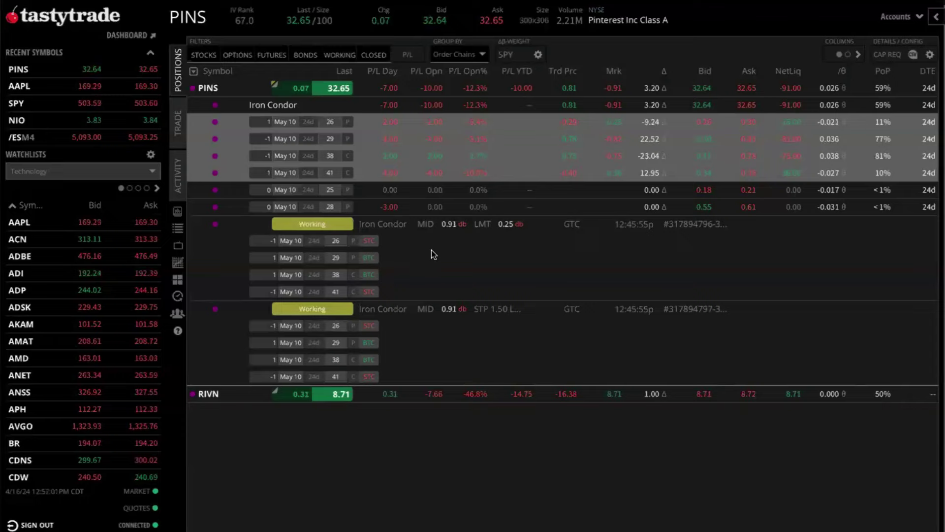
right_click(401, 252)
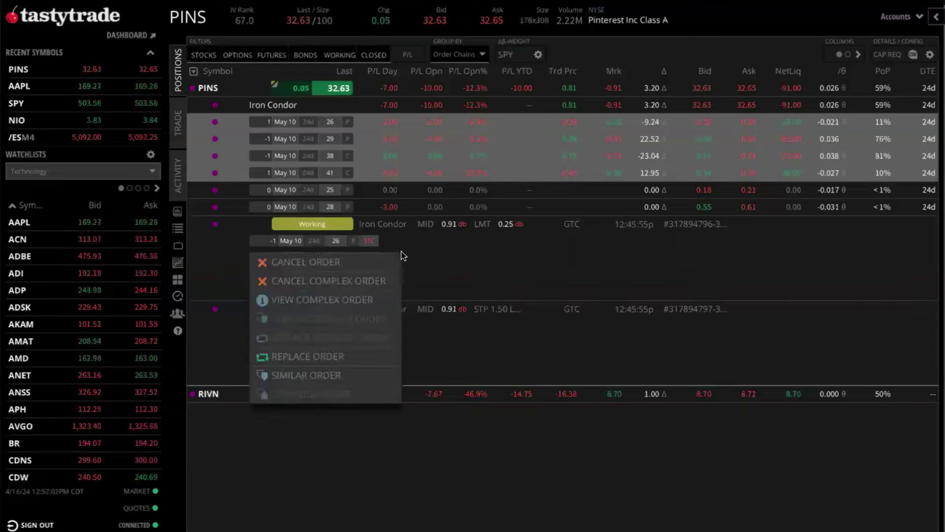
left_click(381, 282)
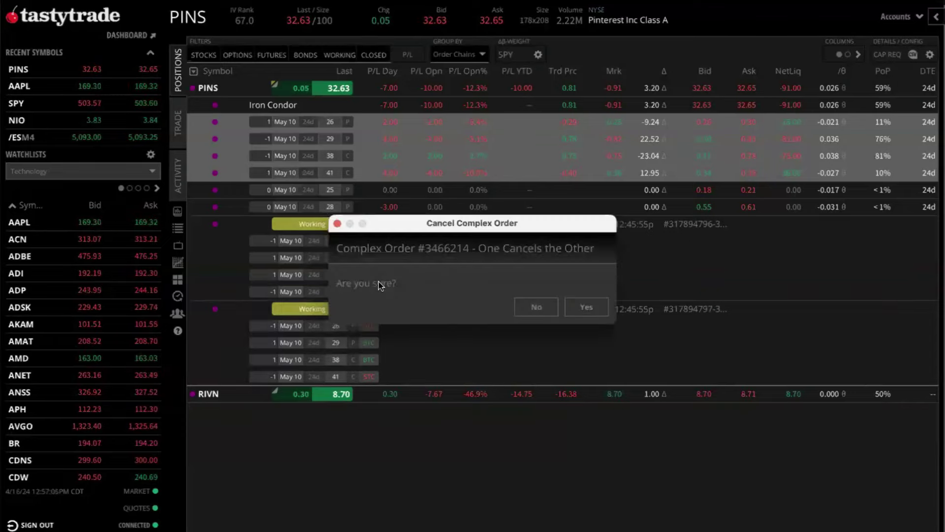
left_click(581, 305)
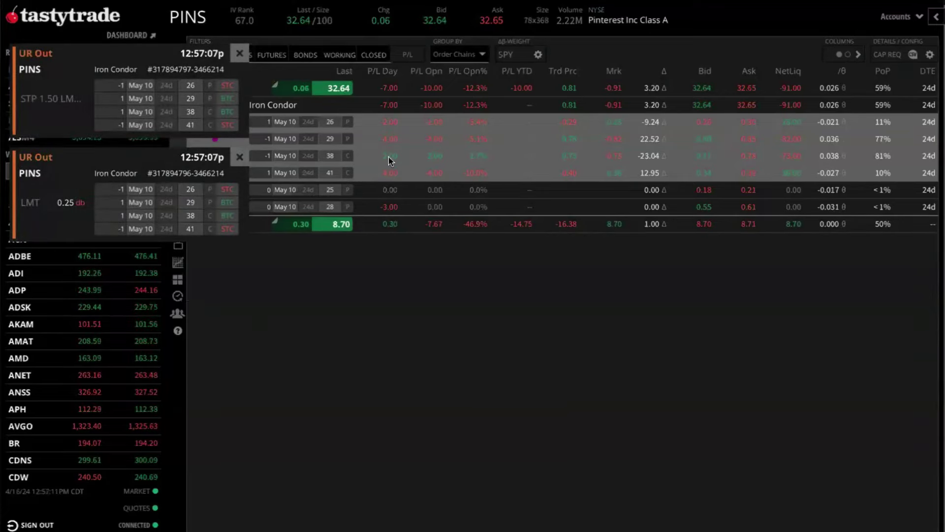
left_click(237, 55)
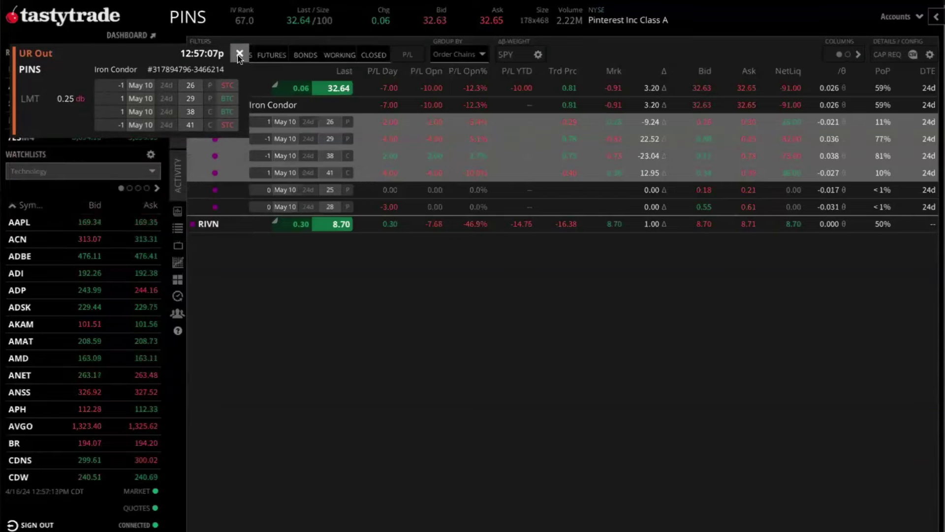
left_click(238, 56)
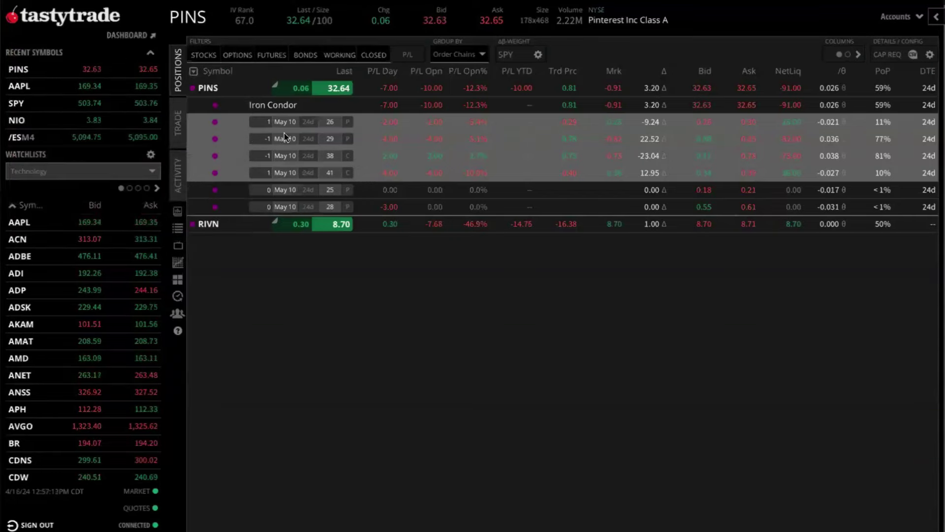
- Create a closing order for the four-leg PINS iron condor, set the limit price to 0.95 and send it
right_click(234, 140)
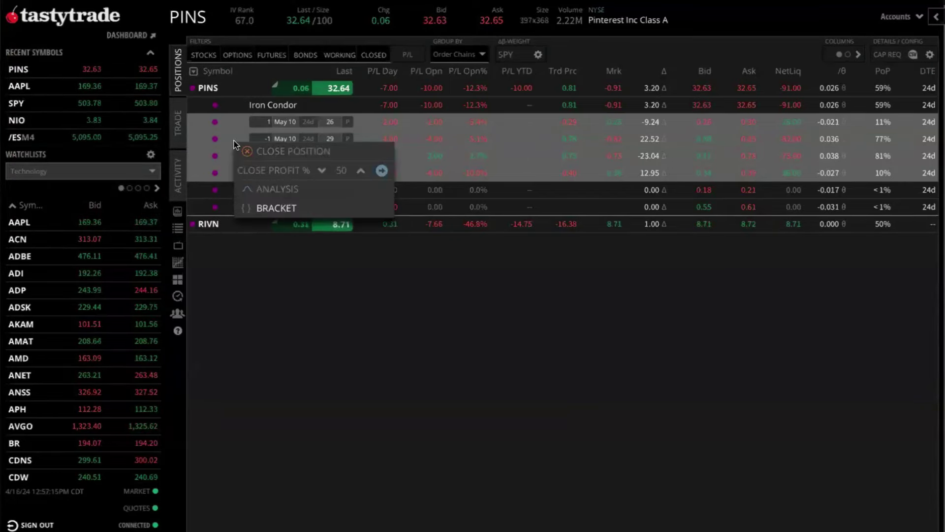
left_click(296, 155)
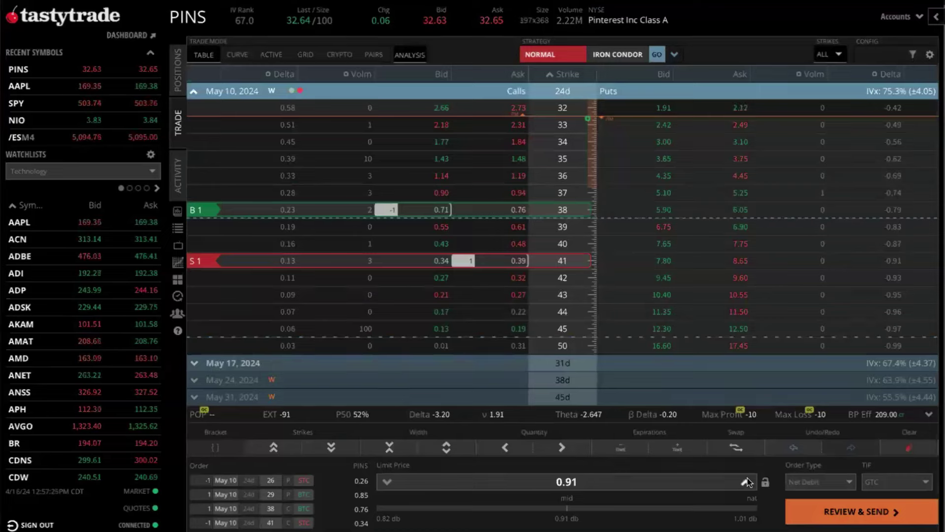
left_click(747, 481)
left_click(747, 481)
left_click(747, 481)
left_click(747, 481)
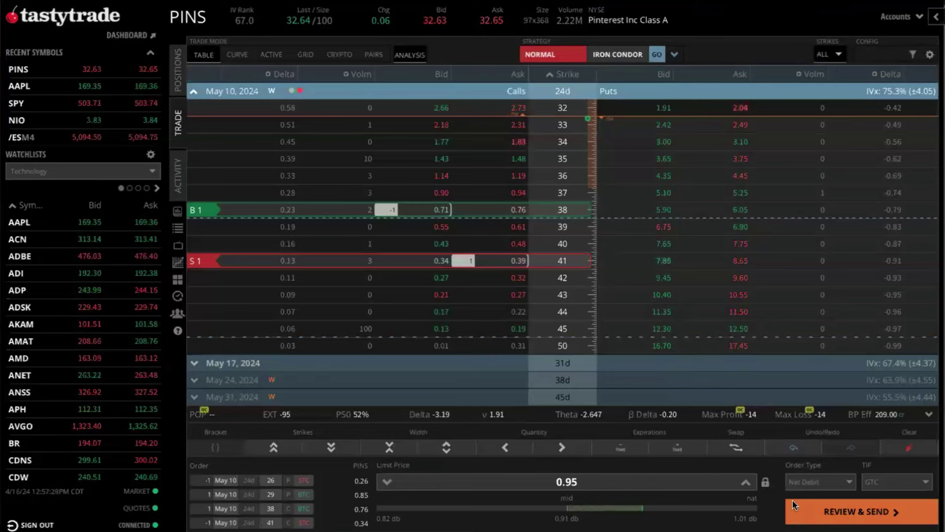
left_click(836, 511)
left_click(841, 511)
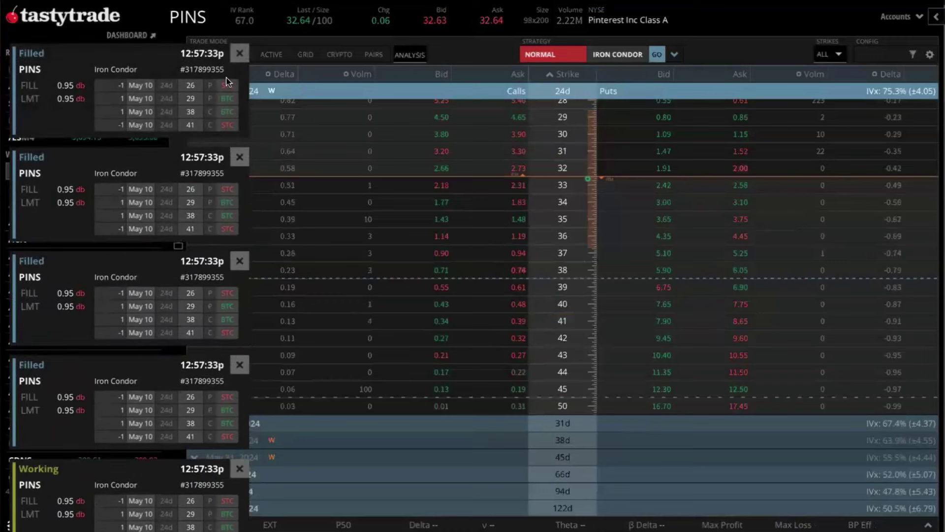
- Dismiss all PINS order notifications and return the trade page to the table view
left_click(240, 54)
left_click(240, 54)
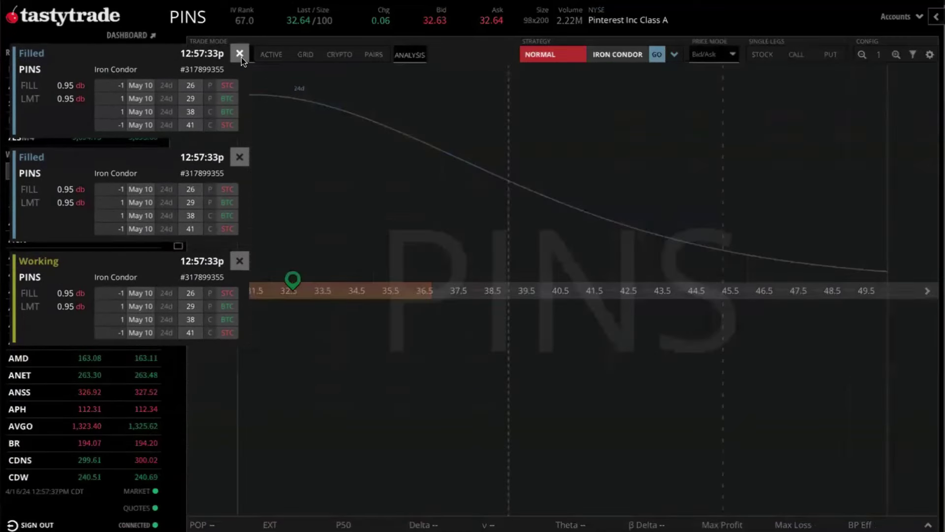
left_click(240, 54)
left_click(240, 54)
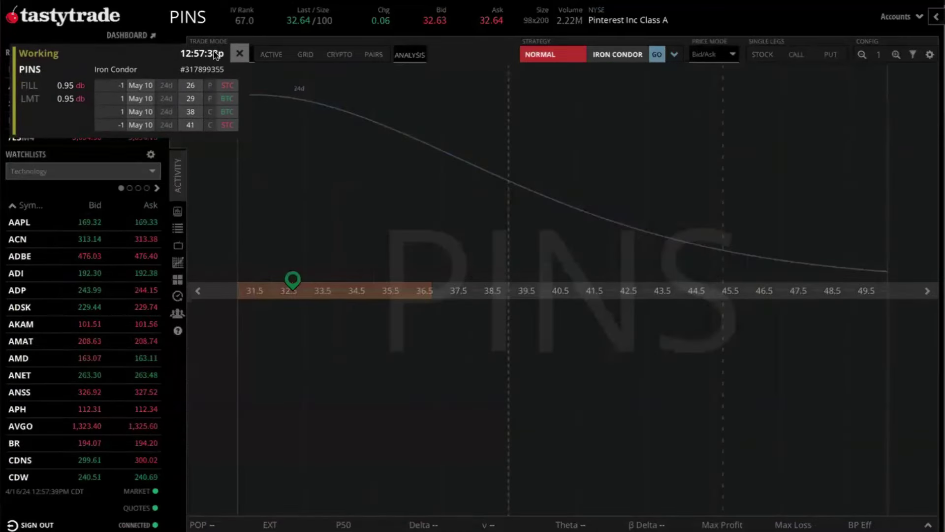
left_click(240, 55)
left_click(205, 54)
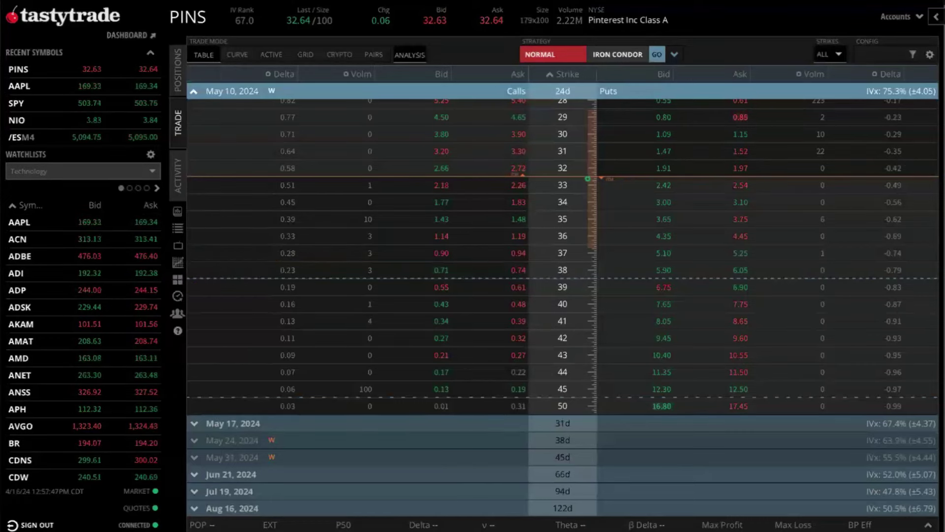
- Open the account's transaction history and set its date filter to 30 days
left_click(178, 295)
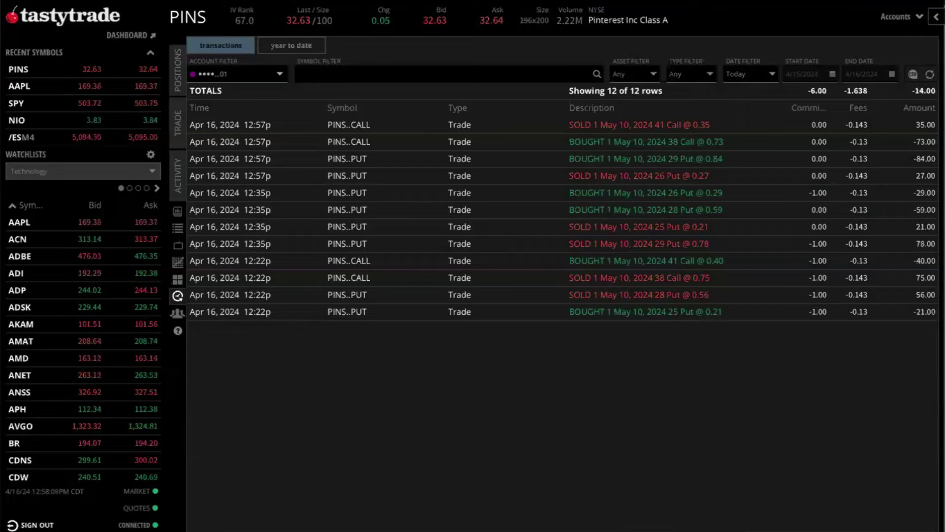
left_click_drag(727, 300, 761, 87)
left_click(748, 77)
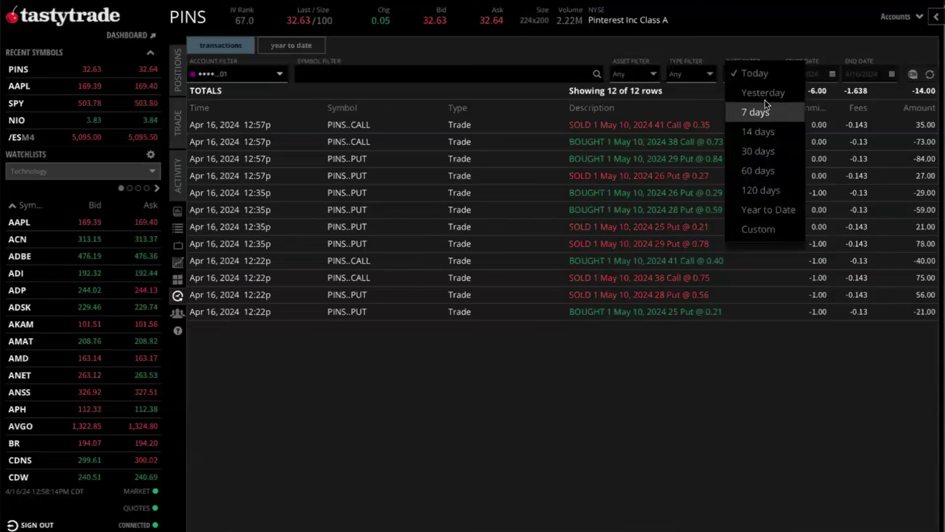
left_click(766, 153)
left_click(767, 73)
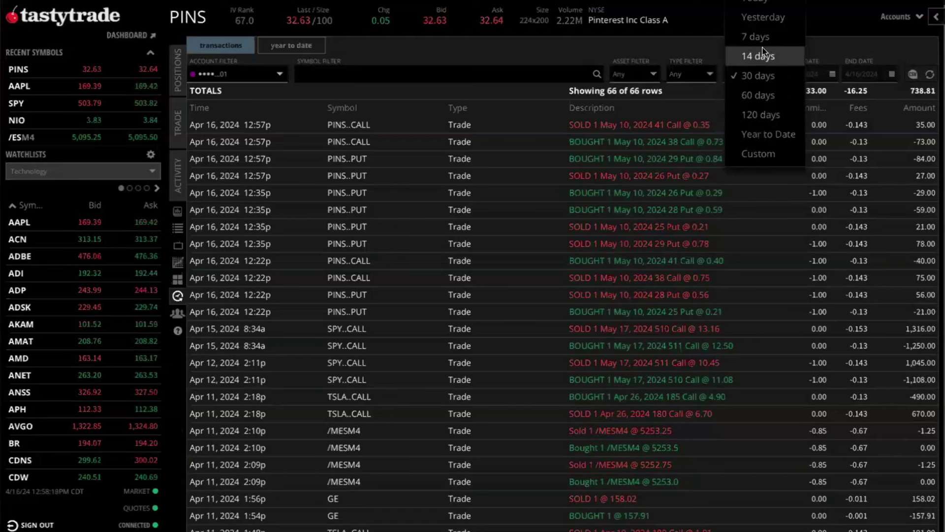
left_click(677, 49)
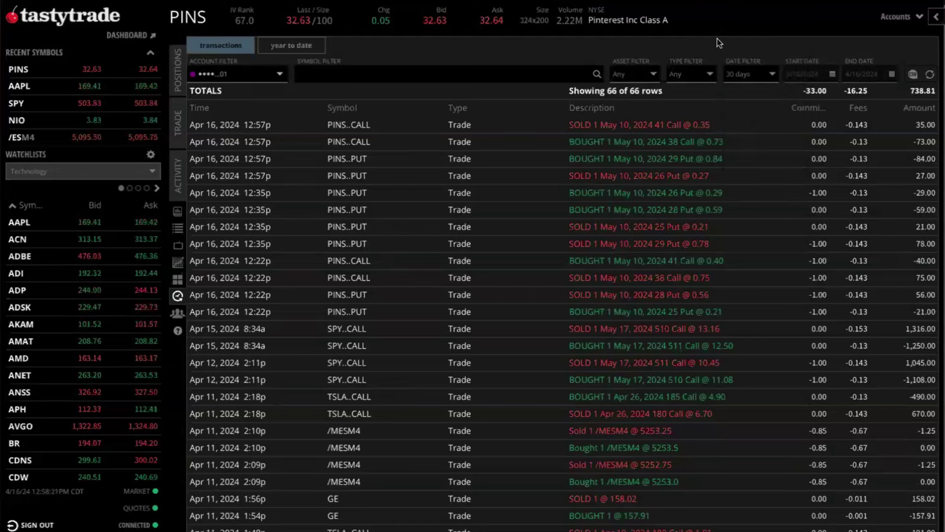
- Filter the transaction history by the symbol SPY
left_click(407, 75)
type("SPY")
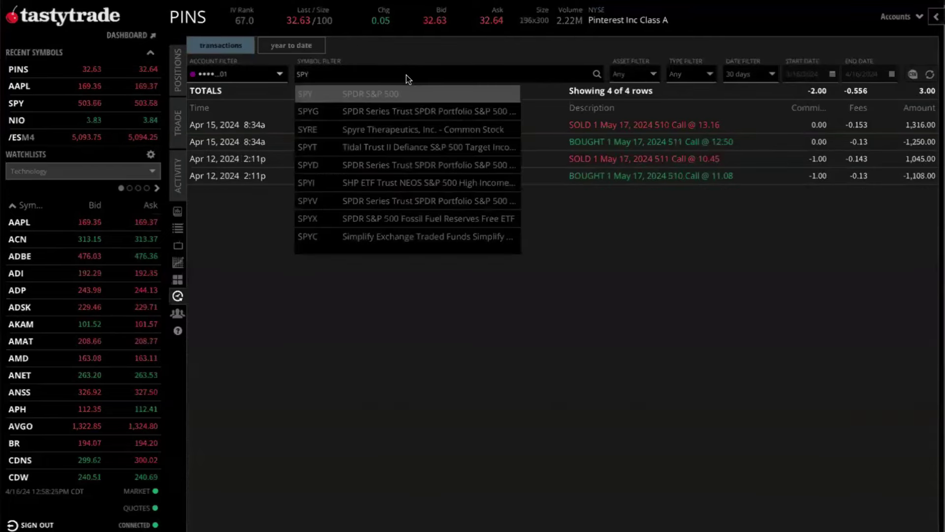
key("Return")
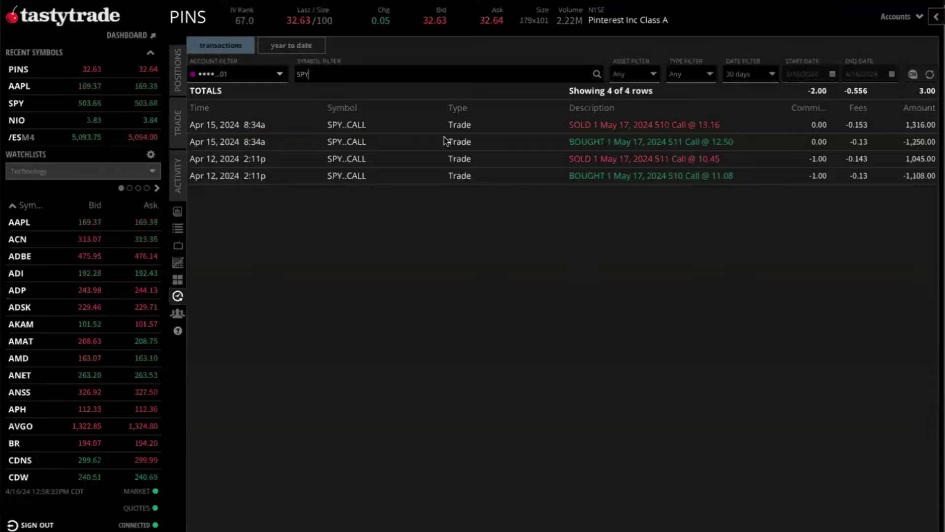
- Replace the transaction history's symbol filter with PINS
double_click(303, 73)
key("BackSpace")
type("PINS")
left_click(338, 92)
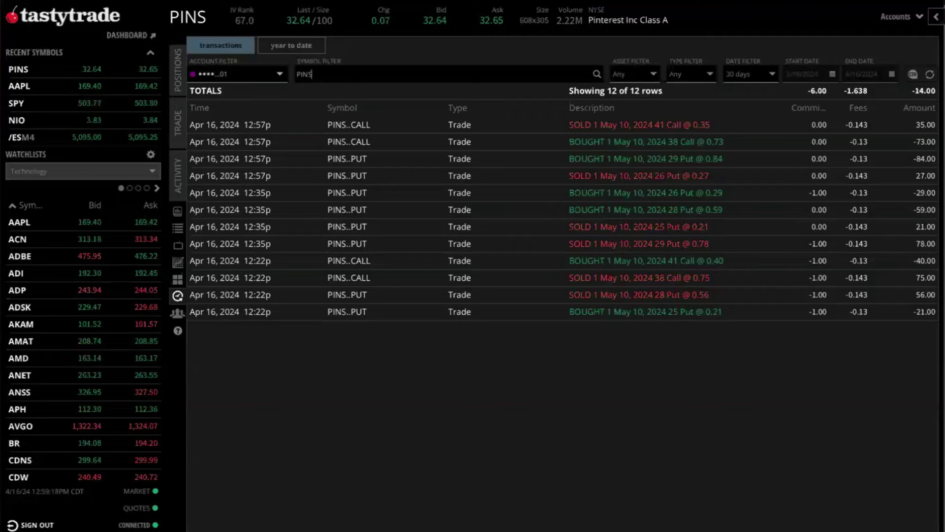
- Examine the PINS totals for amount, commissions and fees, and show the PINS order chain for comparison
left_click_drag(641, 254, 904, 97)
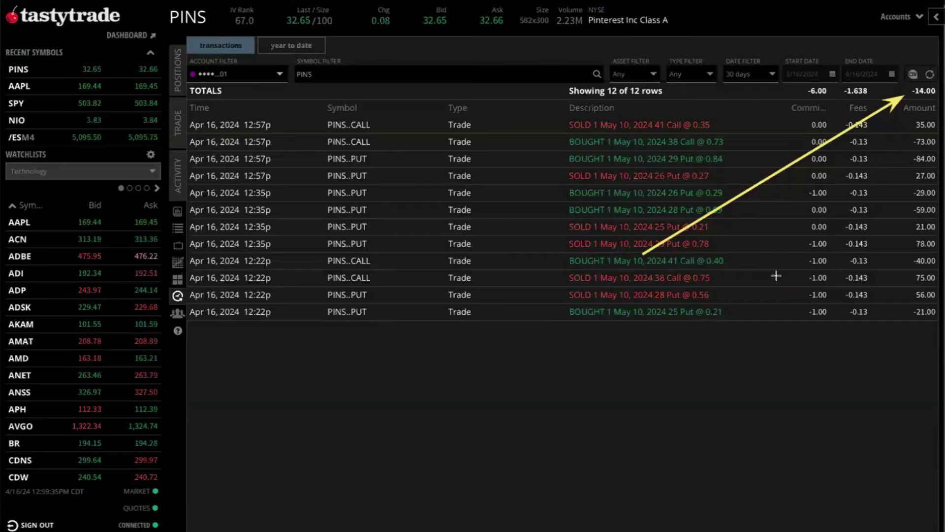
mouse_move(643, 171)
left_mouse_down()
mouse_move(806, 110)
mouse_move(795, 91)
left_mouse_up()
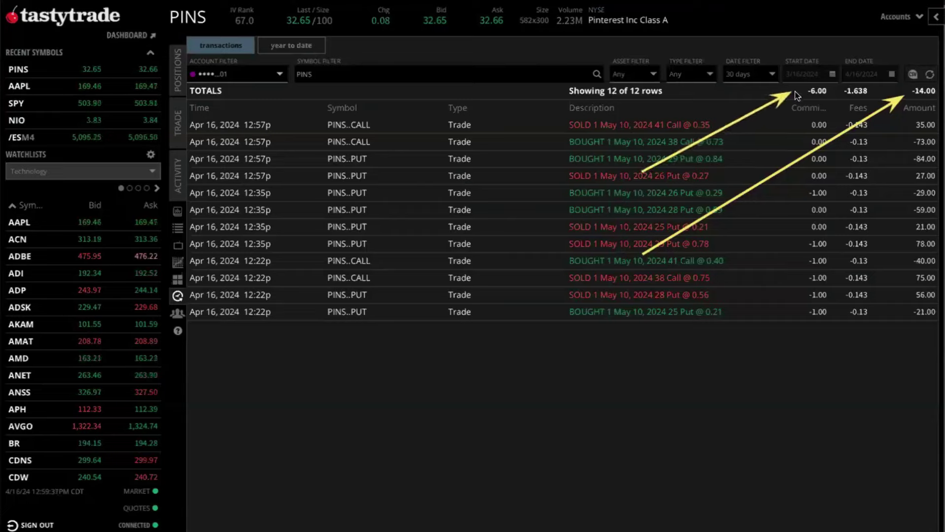
left_click_drag(702, 168, 840, 96)
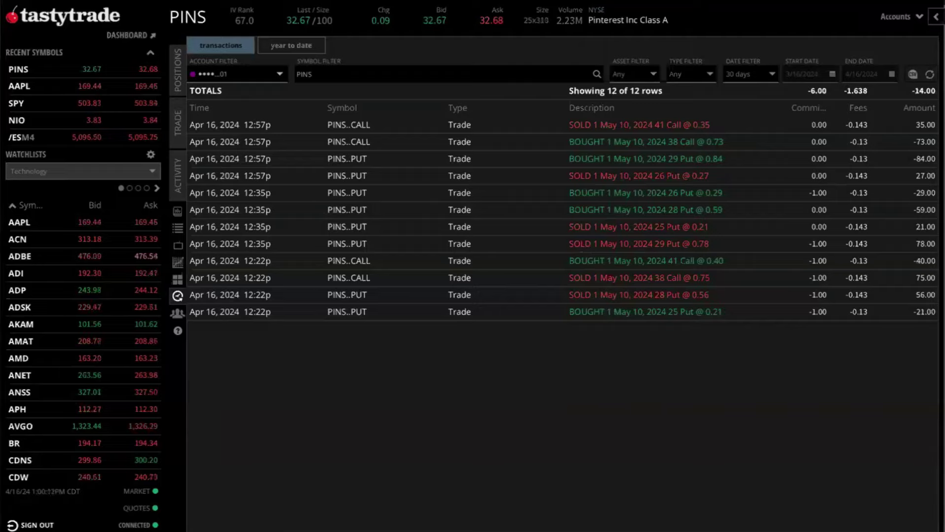
left_click(935, 17)
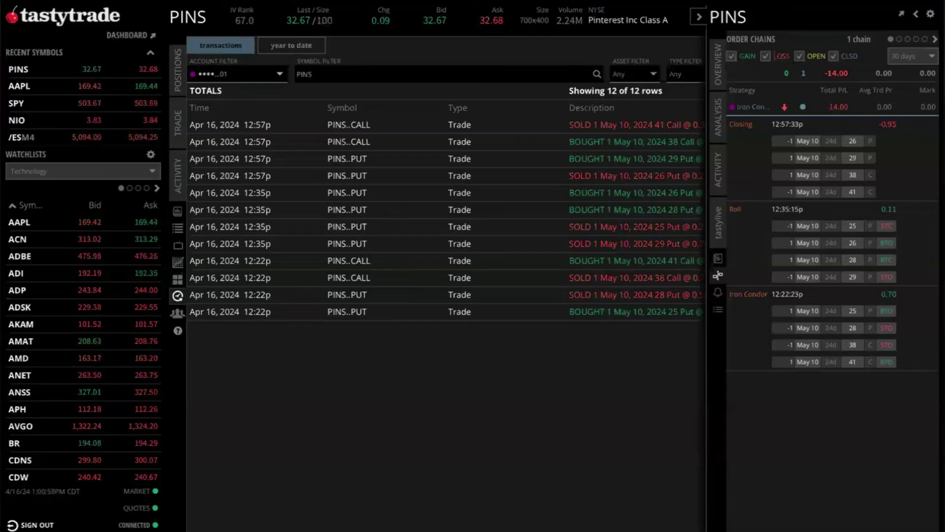
- Open the tastytrade Help Center website from the trading platform
mouse_move(319, 254)
left_mouse_down()
mouse_move(147, 346)
mouse_move(186, 323)
left_mouse_up()
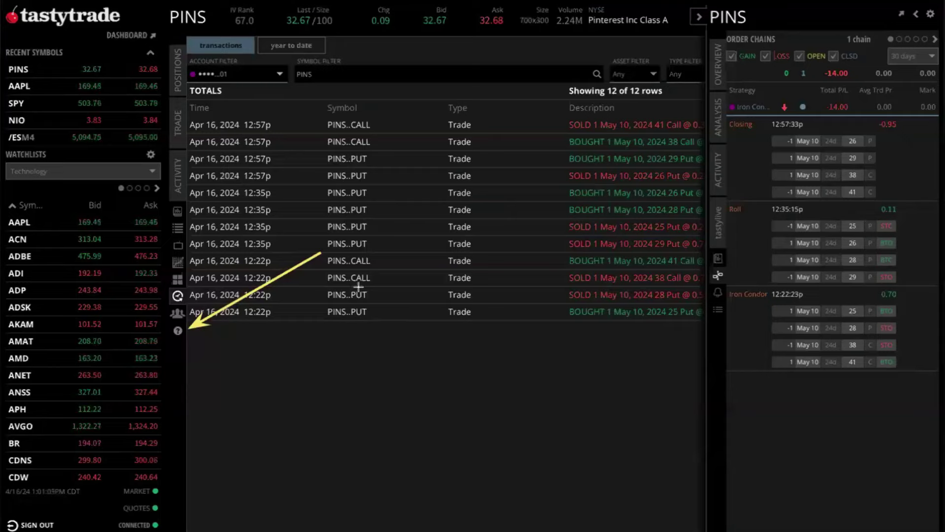
key("Escape")
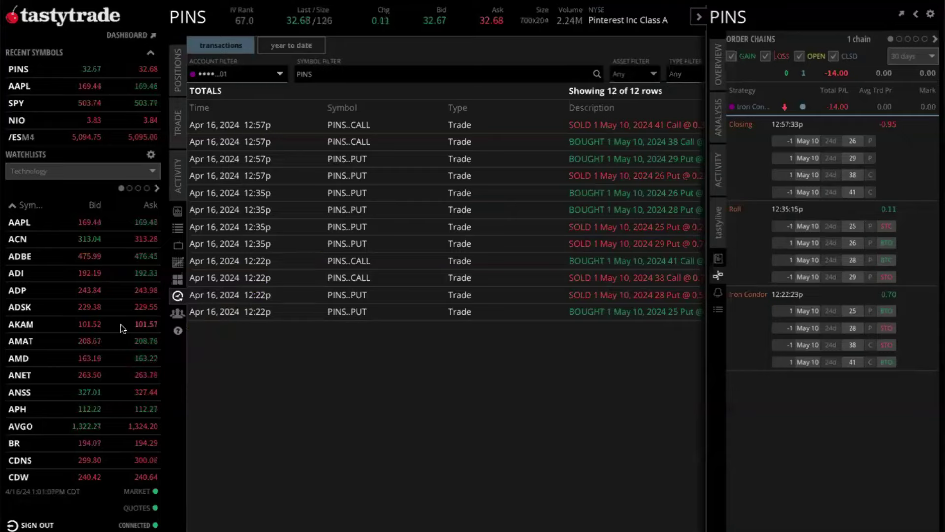
left_click(178, 330)
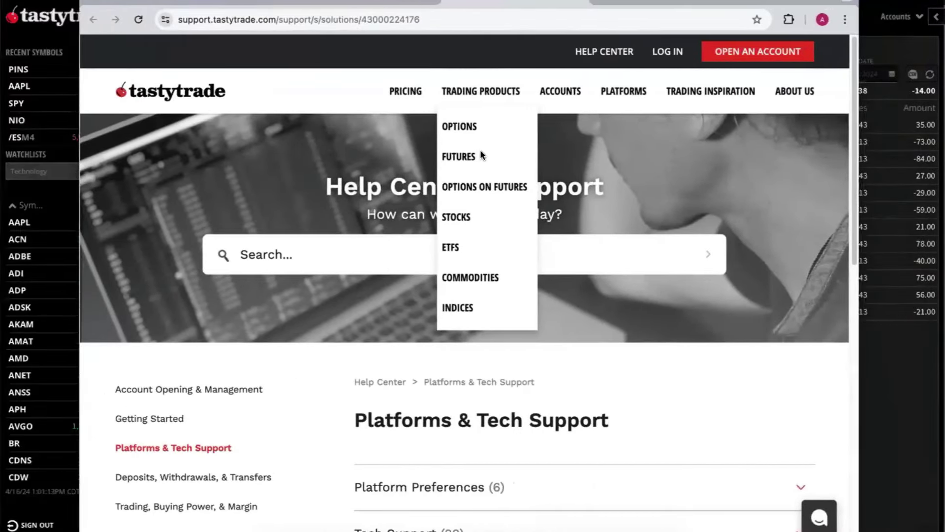
mouse_move(547, 83)
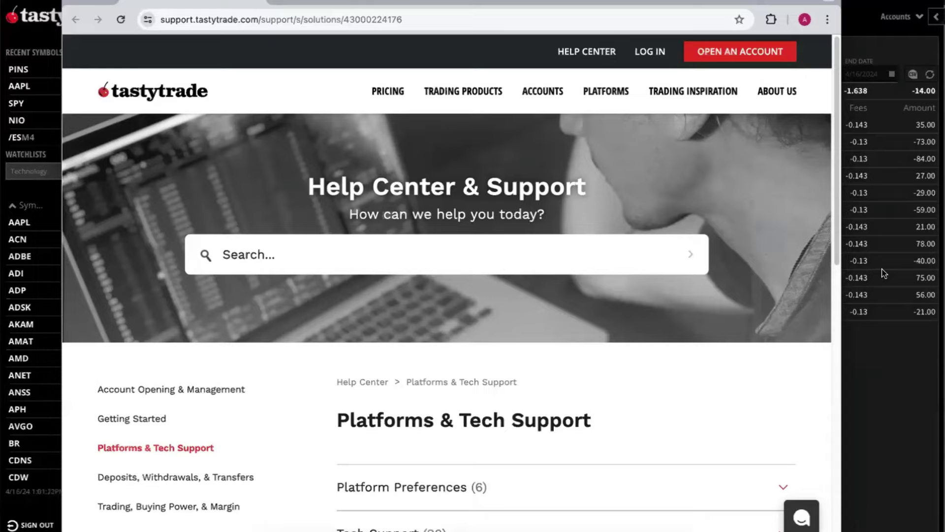
- Search the Help Center for "right sidebar" and open the Right Sidebar Menu article
left_click(361, 250)
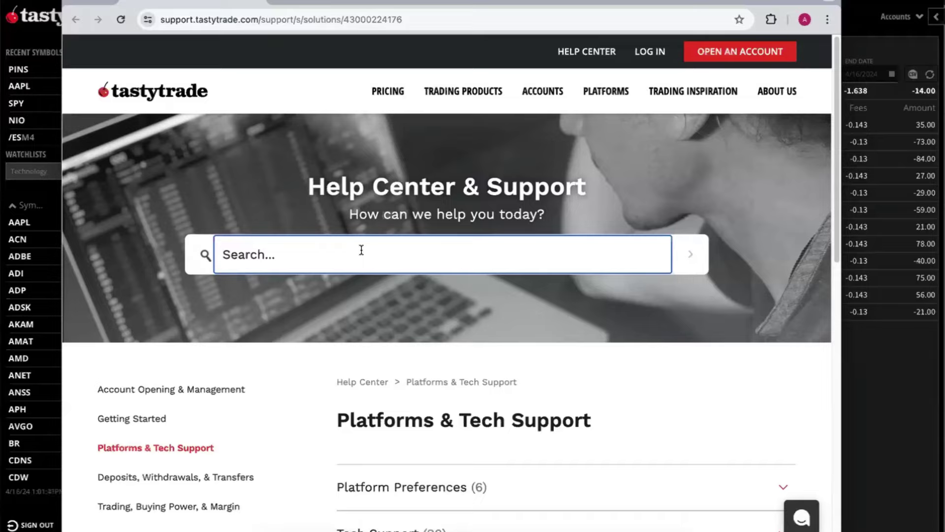
type("right sidebar")
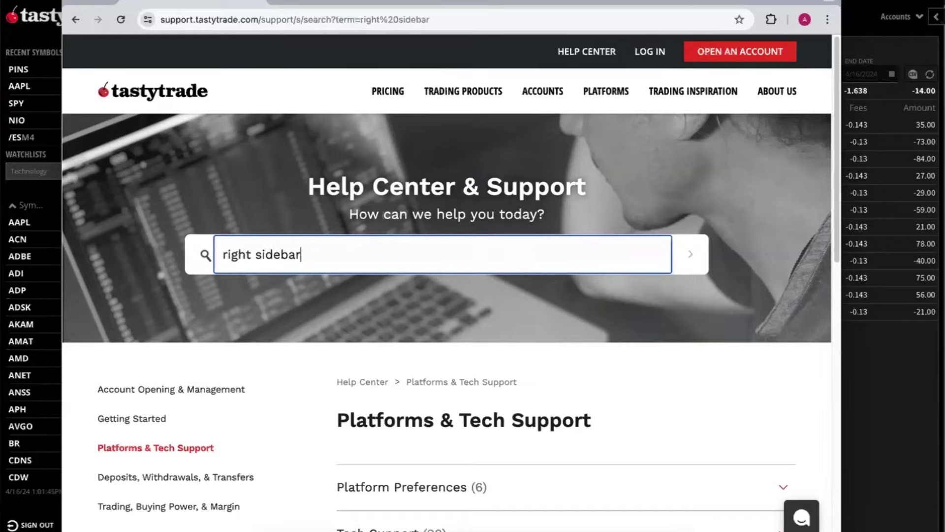
key("Return")
scroll(545, 294, "down", 5)
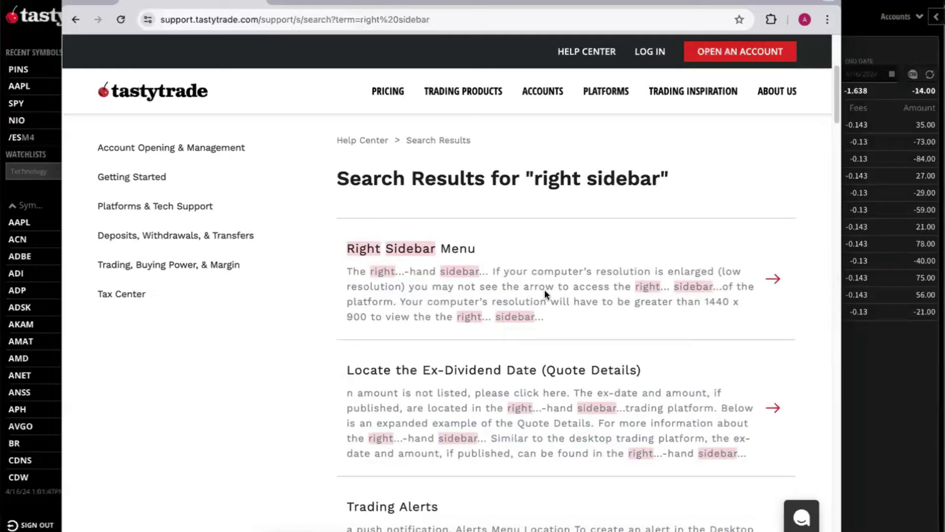
left_click(446, 249)
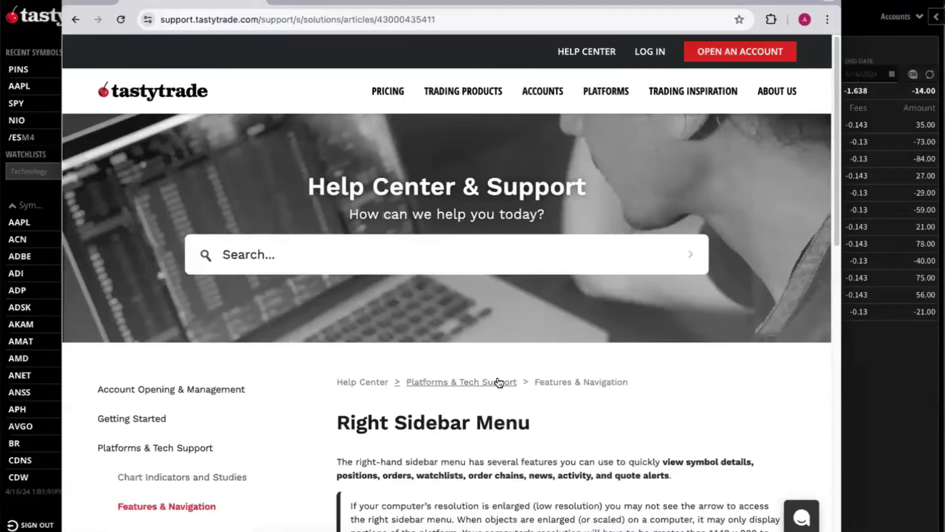
scroll(499, 382, "down", 5)
scroll(517, 344, "up", 1)
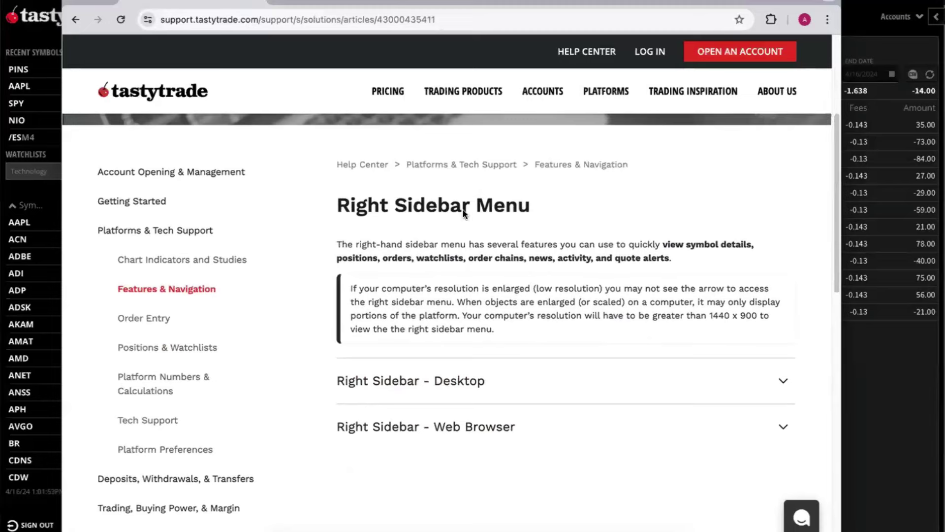
scroll(492, 399, "up", 1)
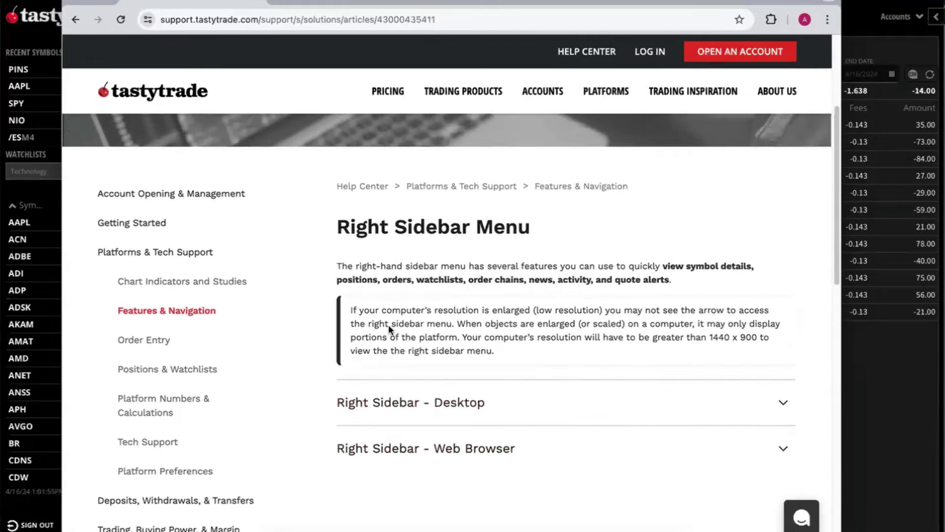
- Search the Help Center for "contact us" and open the article Contact tastytrade Support (Phone, Chat, and Email)
scroll(389, 329, "up", 3)
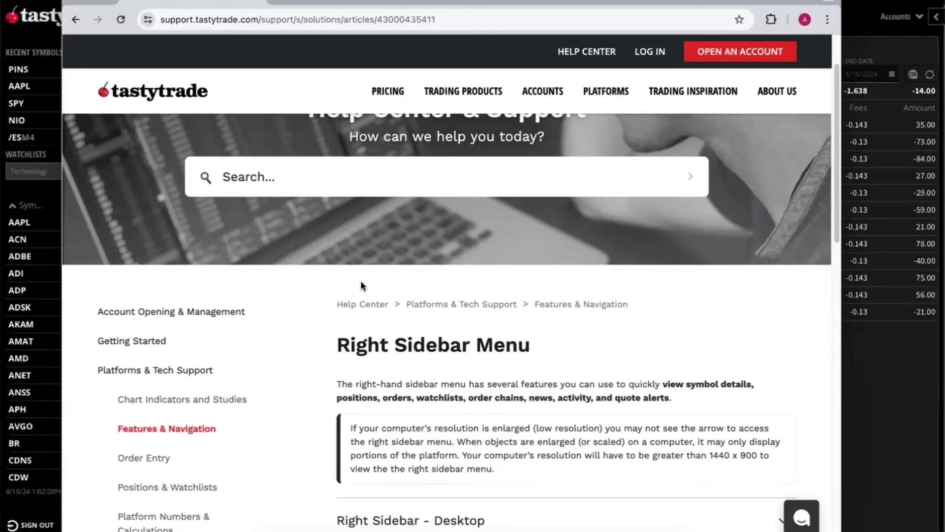
scroll(360, 279, "up", 1)
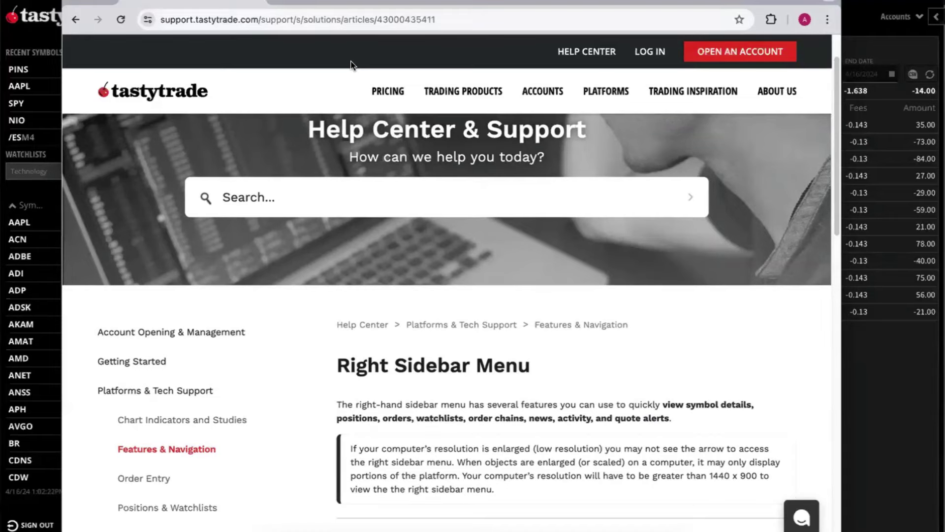
left_click(296, 193)
type("c")
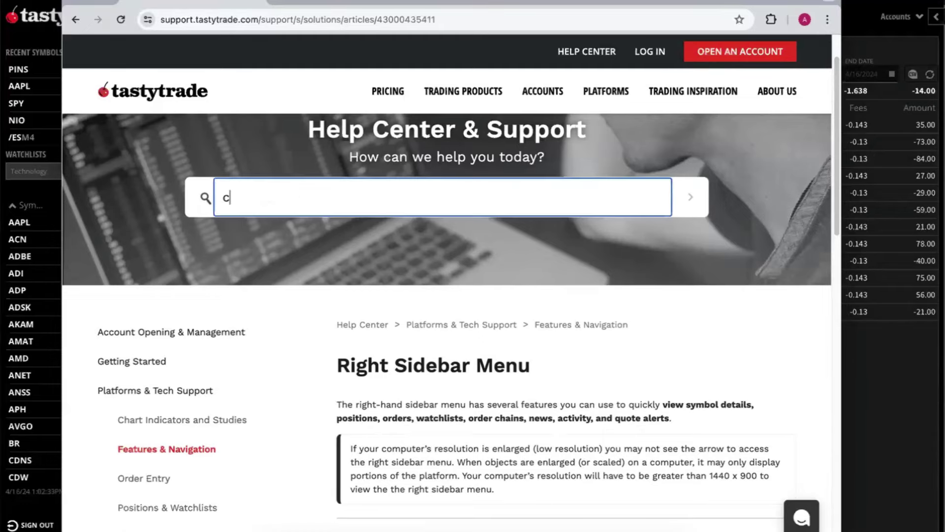
type("ontact us")
key("Return")
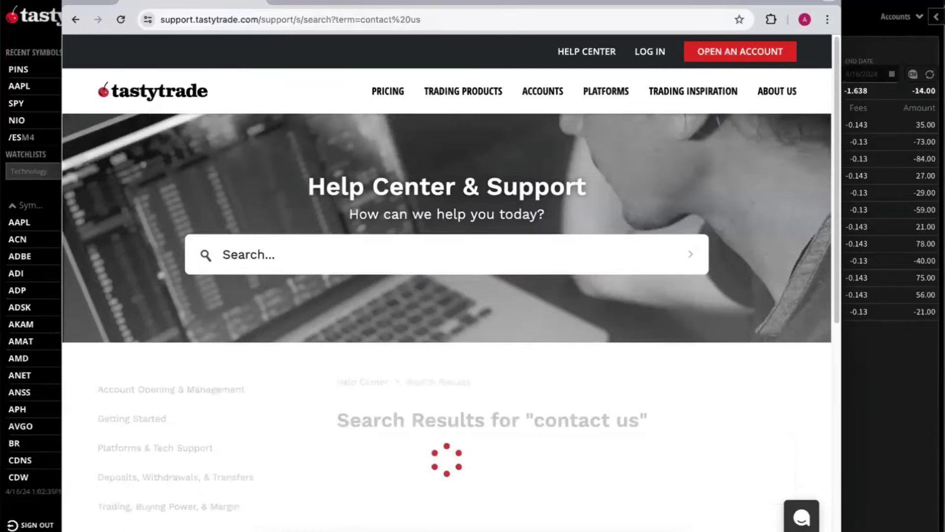
scroll(372, 351, "down", 2)
scroll(372, 352, "down", 2)
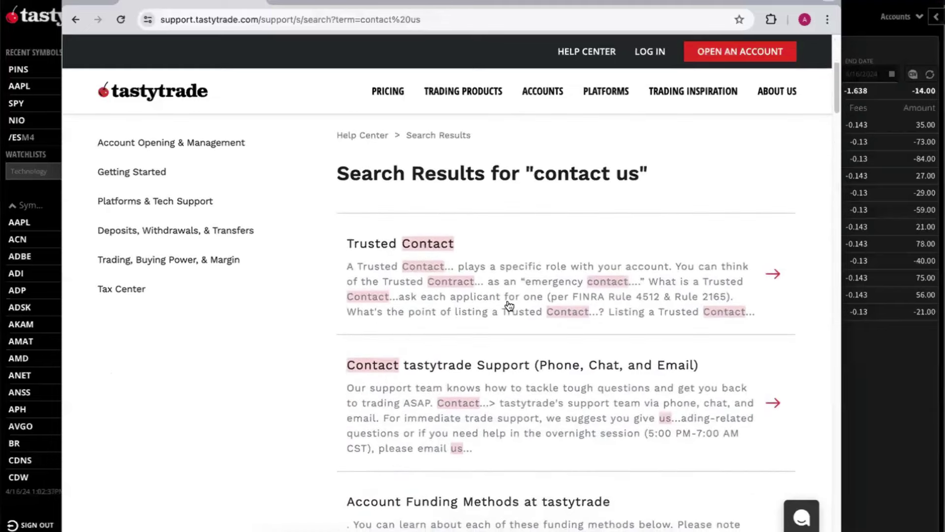
left_click(478, 365)
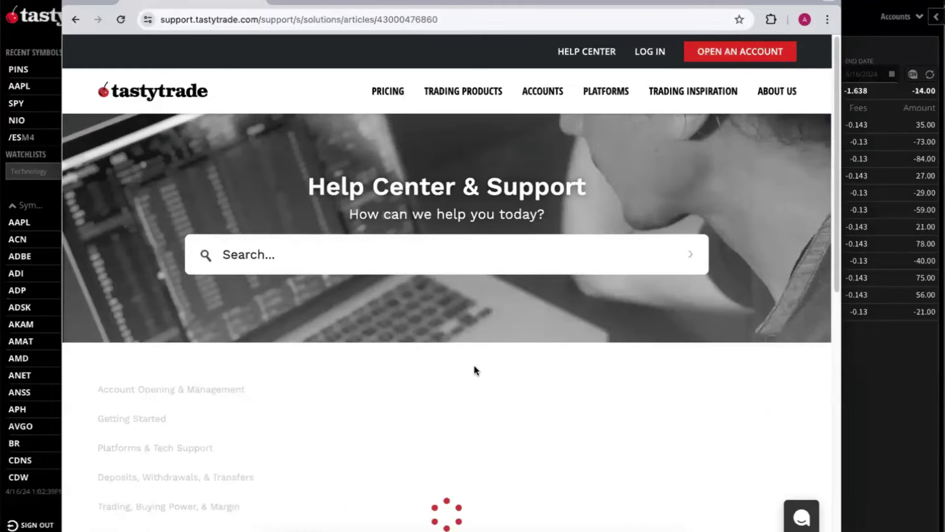
- Examine the phone, chat and email options in the support contact article
scroll(524, 333, "down", 3)
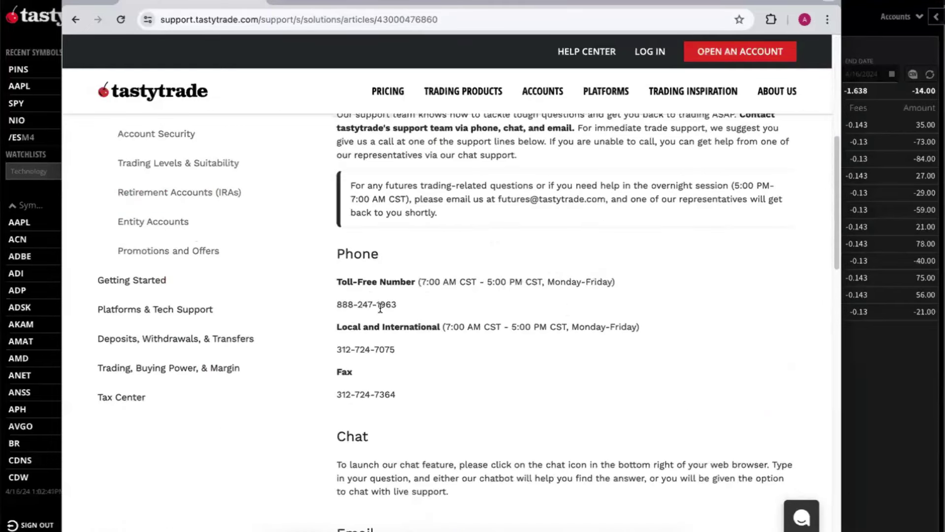
scroll(428, 367, "down", 2)
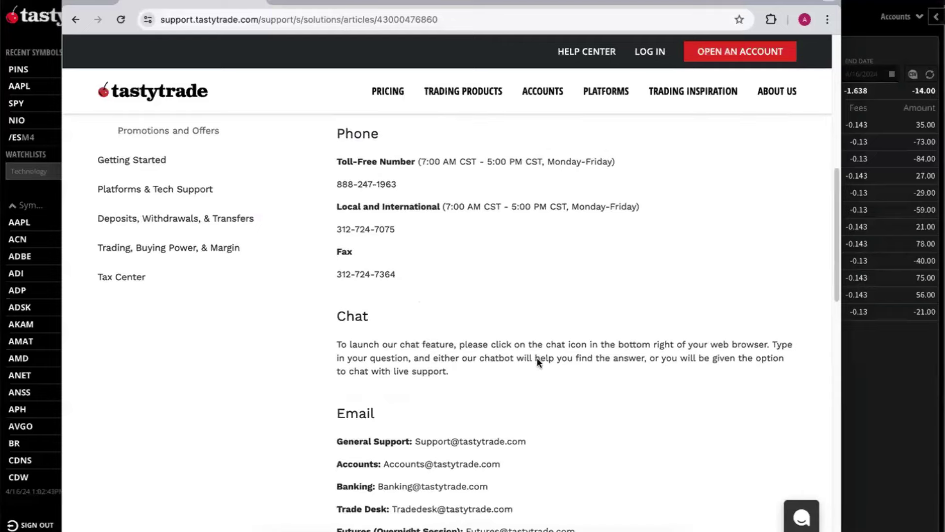
scroll(584, 367, "down", 2)
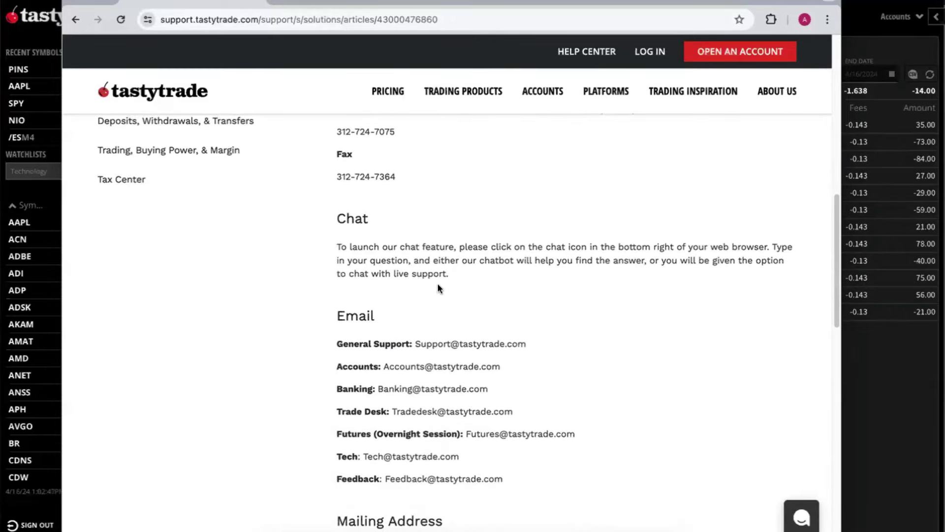
scroll(591, 345, "down", 1)
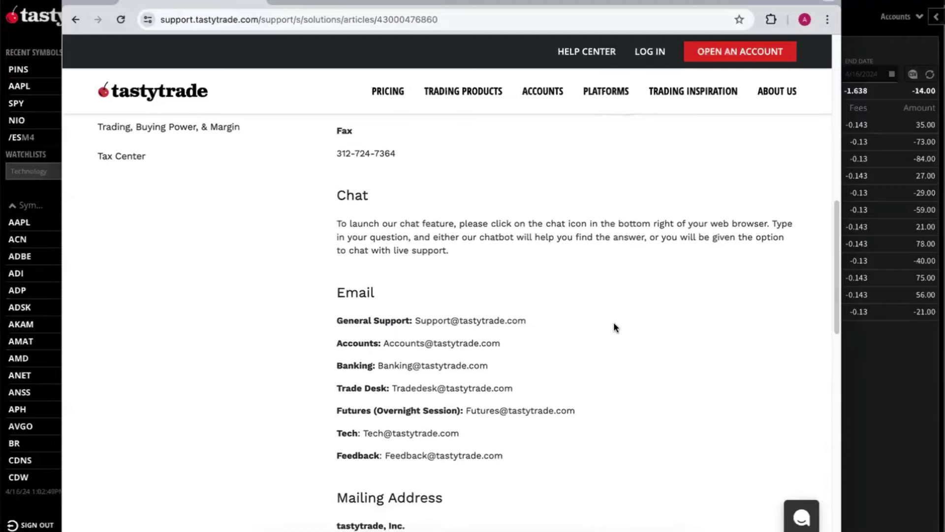
scroll(591, 344, "up", 5)
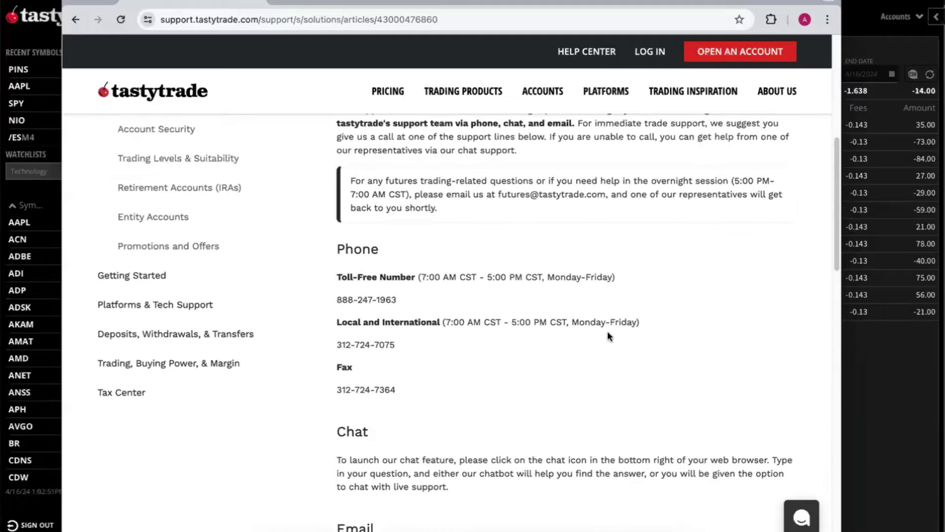
scroll(610, 338, "up", 1)
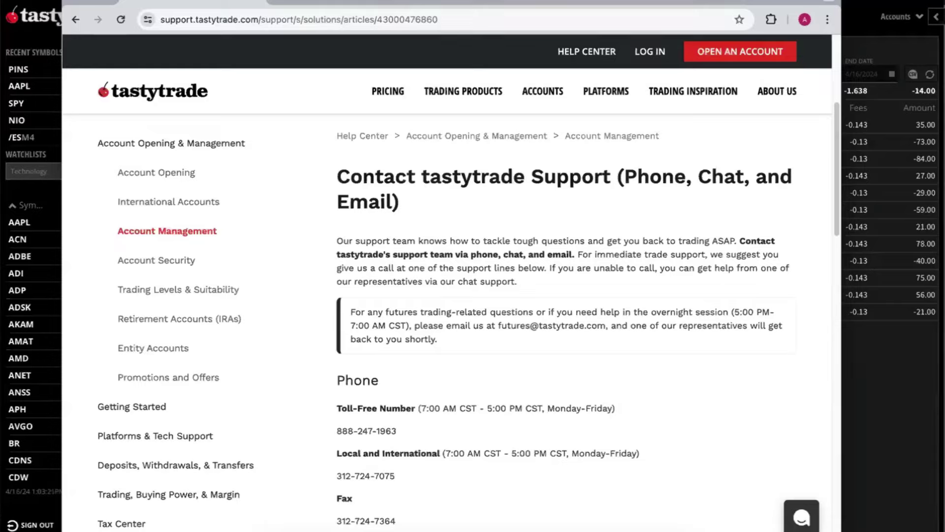
- Search the Help Center for "live demos" and open the first matching article
scroll(163, 344, "up", 5)
left_click(390, 253)
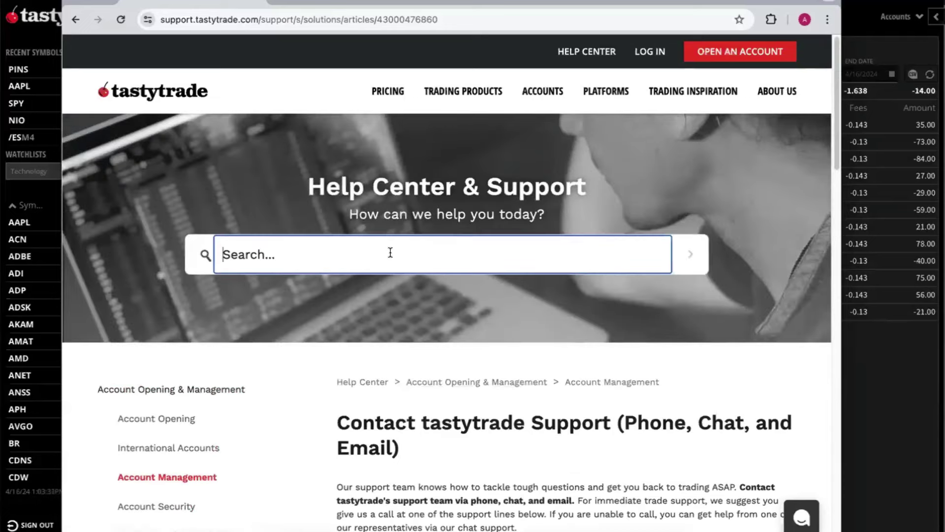
type("live demos")
key("Return")
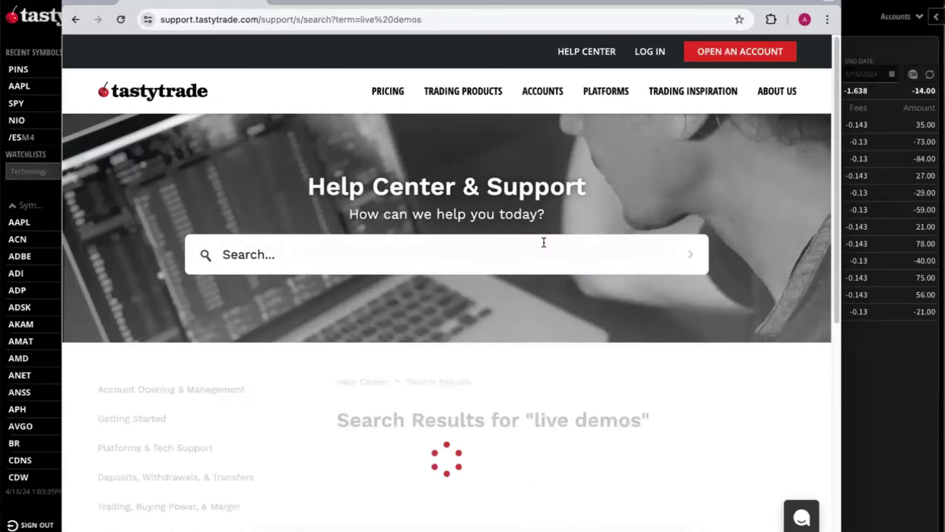
scroll(583, 315, "down", 5)
left_click(532, 229)
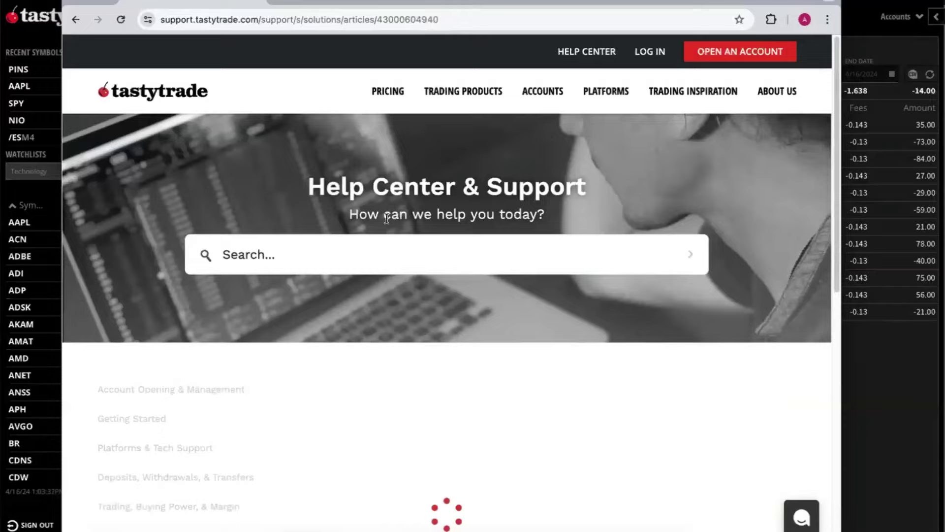
- Open the tastytrade demos page from the article and look through the scheduled platform demos
scroll(450, 353, "down", 5)
left_click(566, 261)
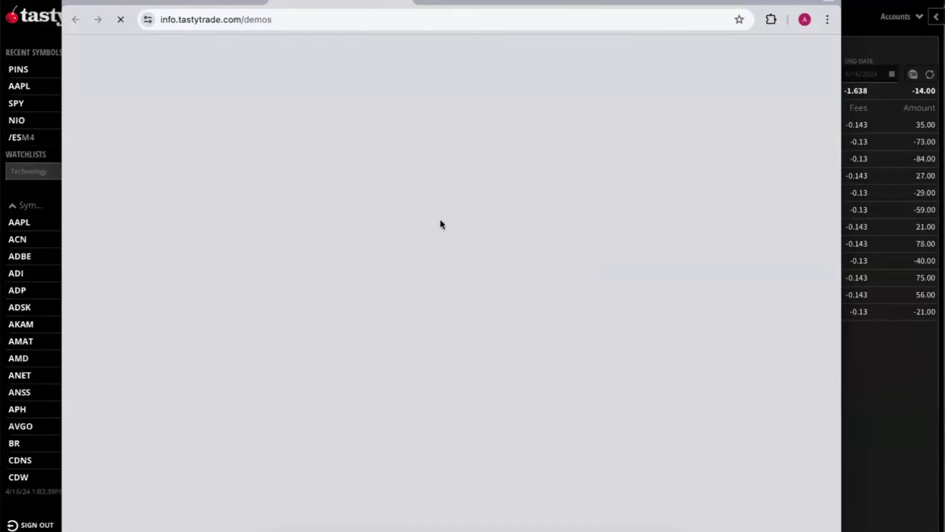
scroll(475, 274, "down", 10)
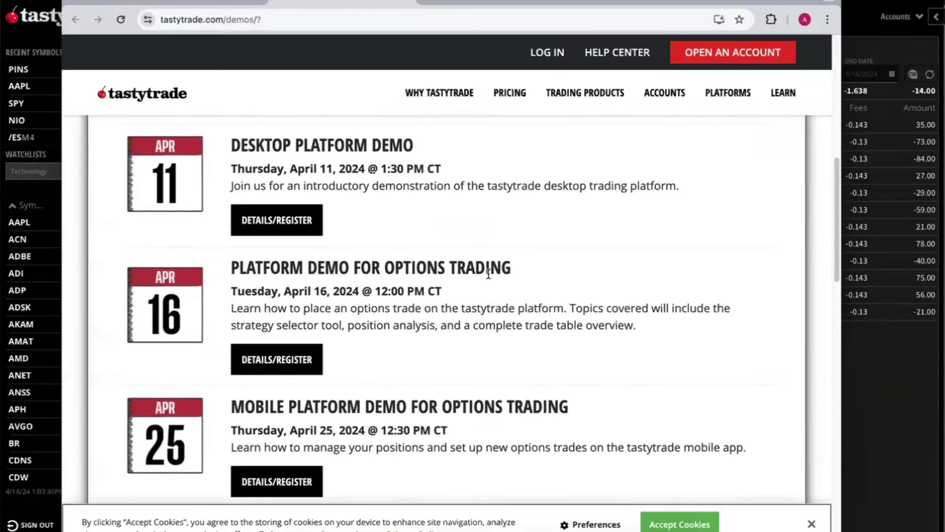
scroll(488, 274, "down", 3)
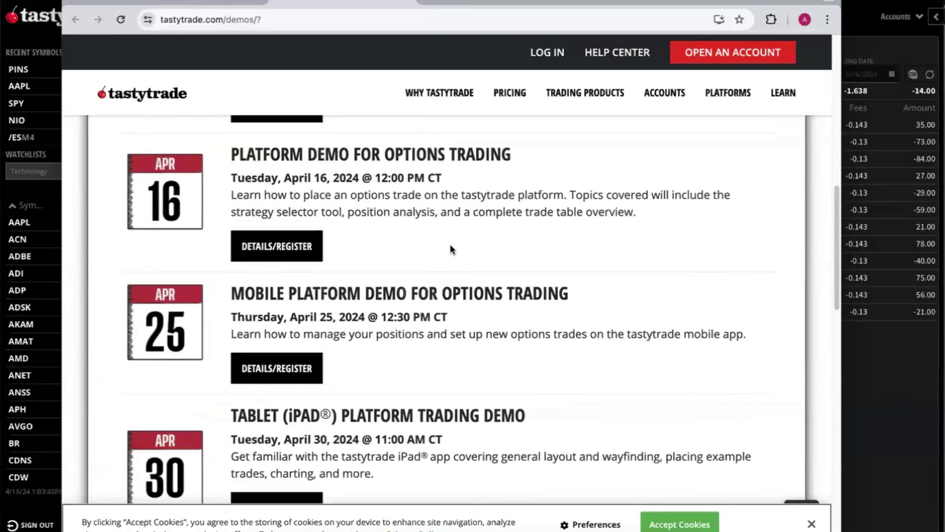